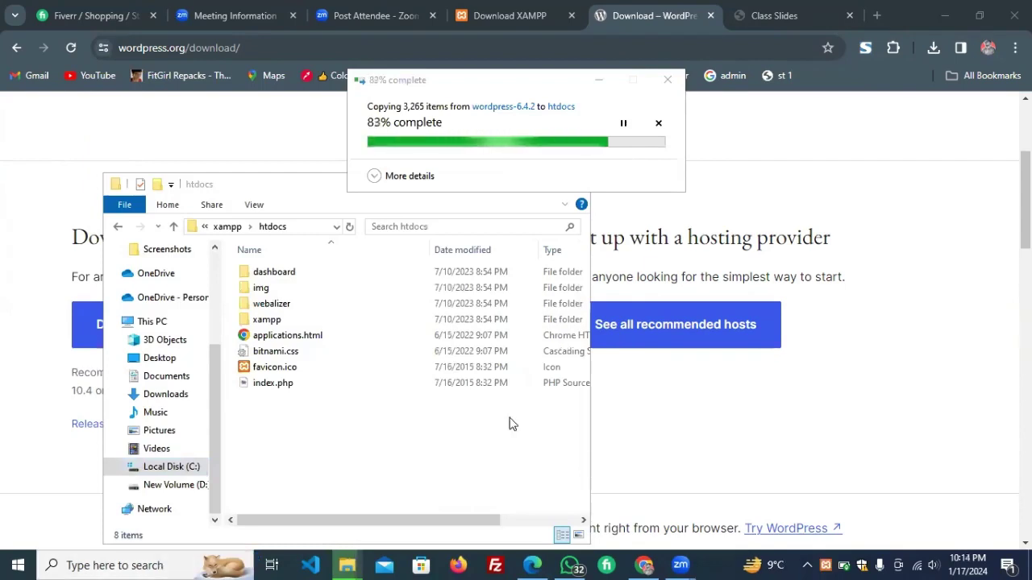
# Start Apache and MySQL in XAMPP, then minimize the Control Panel.
pyautogui.click(261, 83)
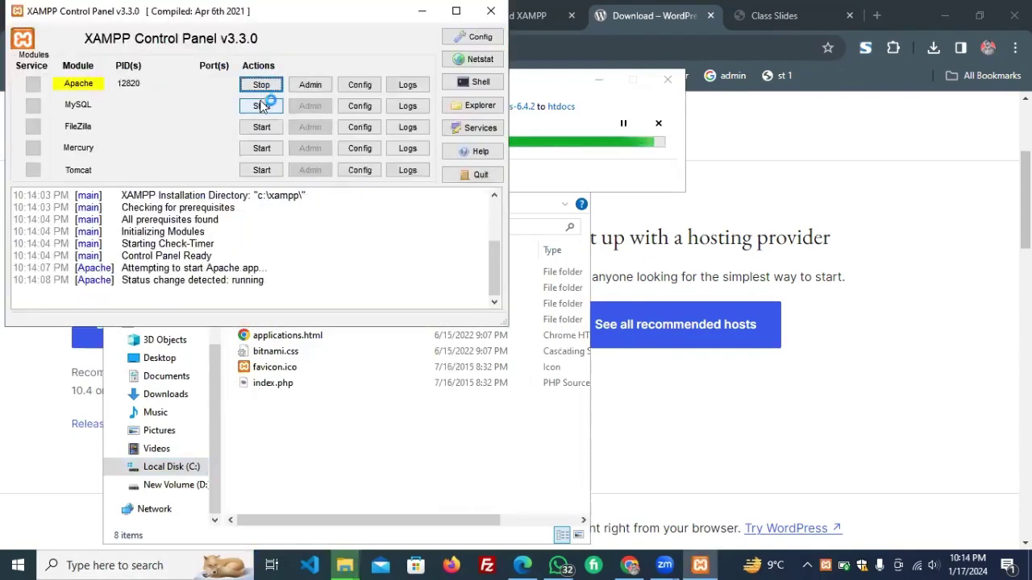
pyautogui.click(262, 107)
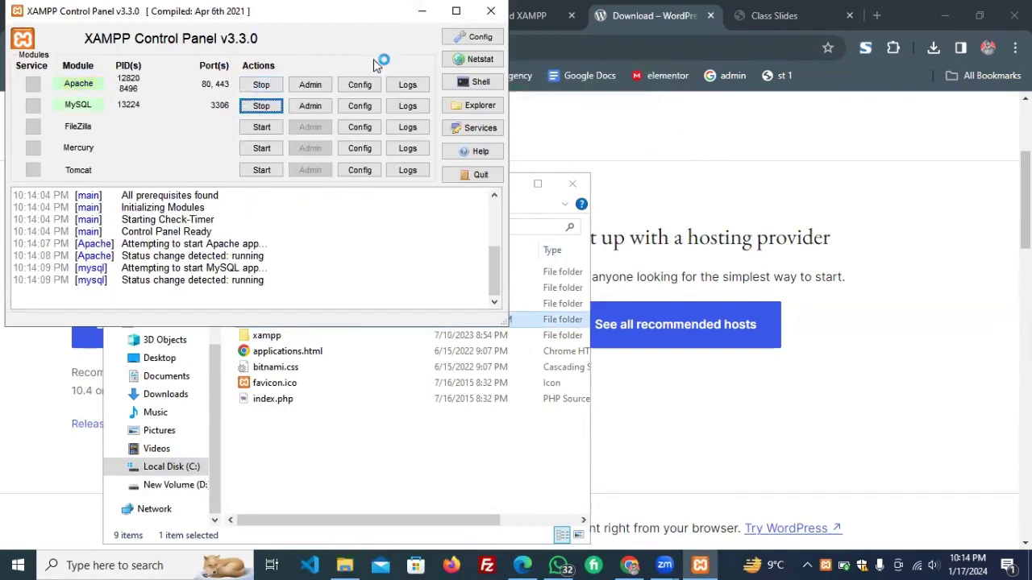
pyautogui.click(425, 14)
pyautogui.moveTo(785, 9)
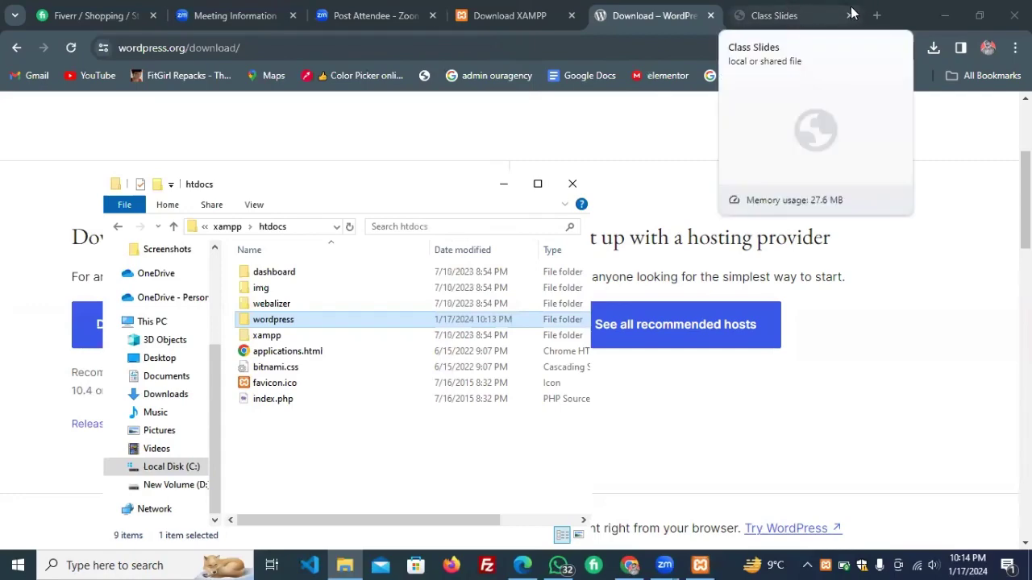
# Load localhost/phpmyadmin in the Class Slides tab.
pyautogui.click(770, 17)
pyautogui.click(593, 52)
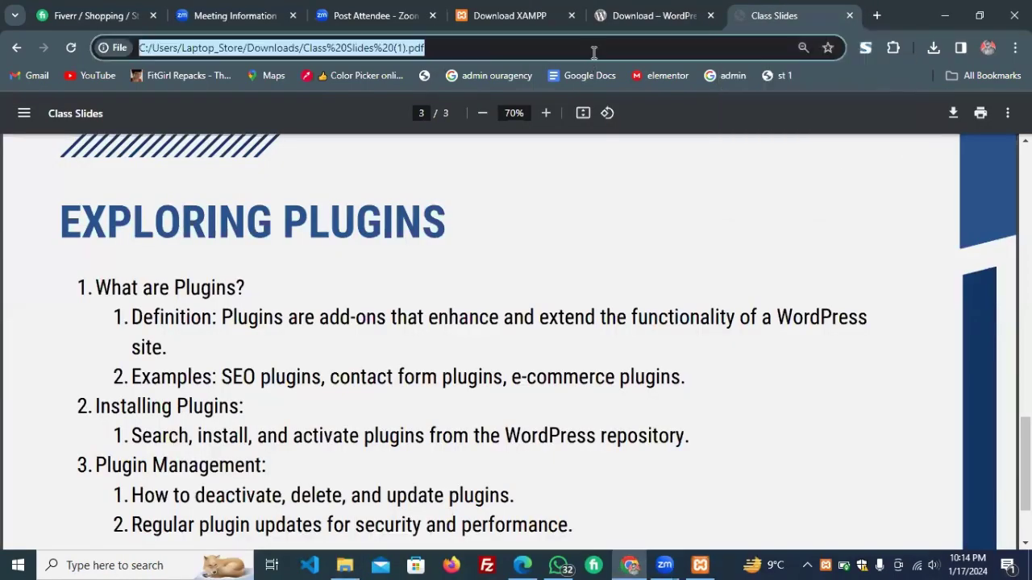
pyautogui.write('loca')
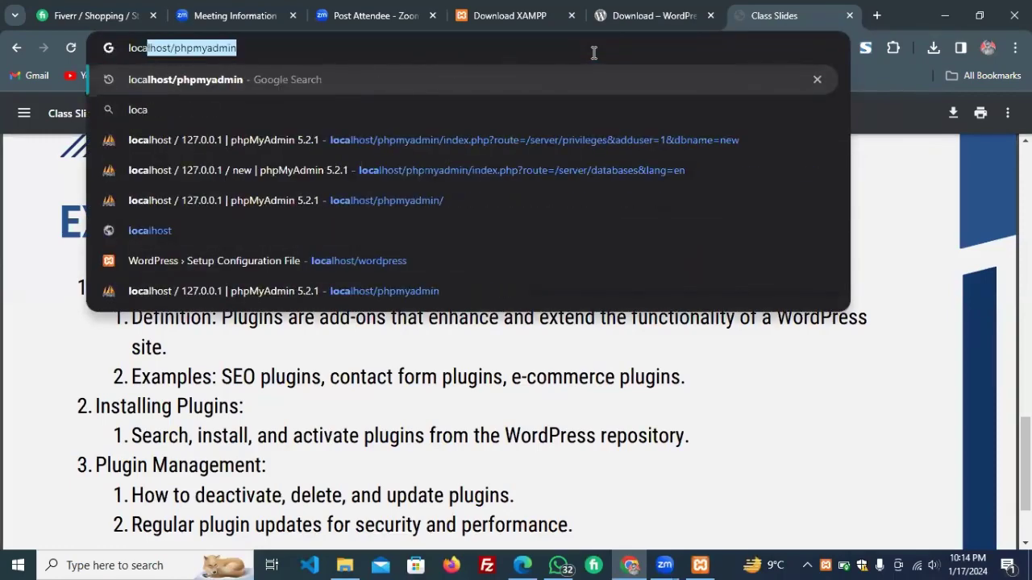
pyautogui.press('Right')
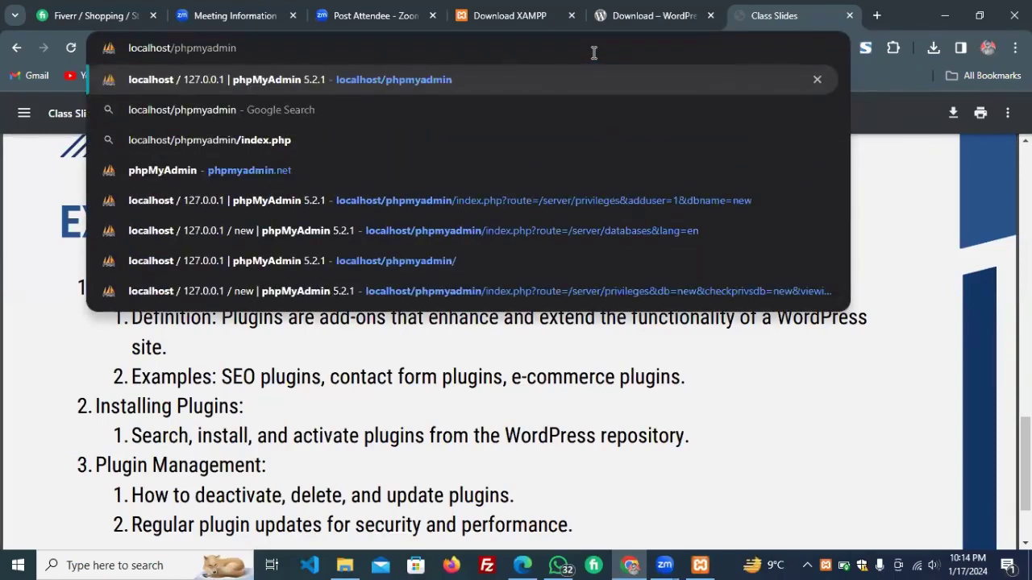
pyautogui.hotkey('ctrl', 'a')
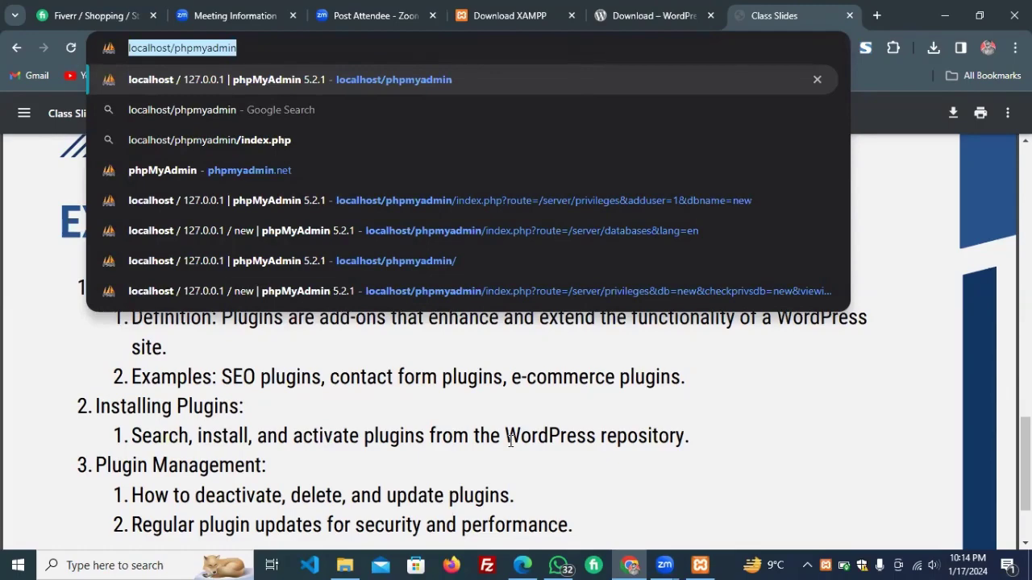
pyautogui.click(748, 46)
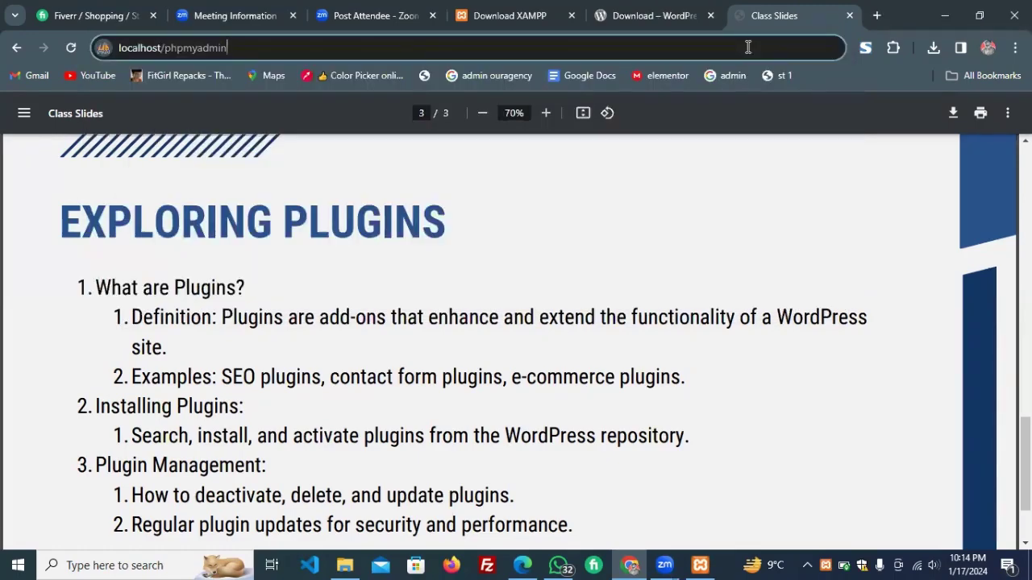
pyautogui.press('Return')
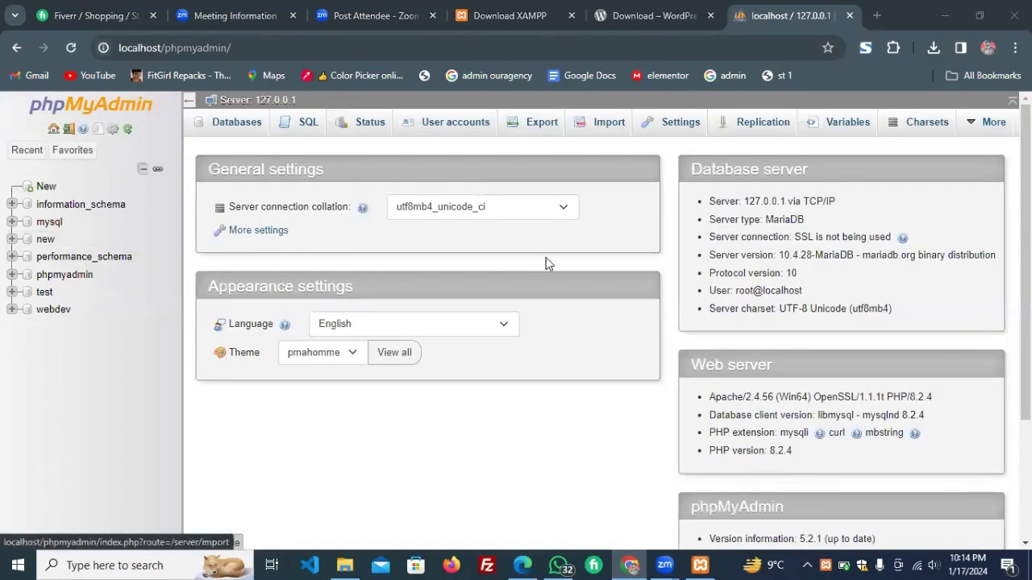
# Create a database named classwp with utf8mb4_general_ci collation from the Databases list.
pyautogui.click(250, 127)
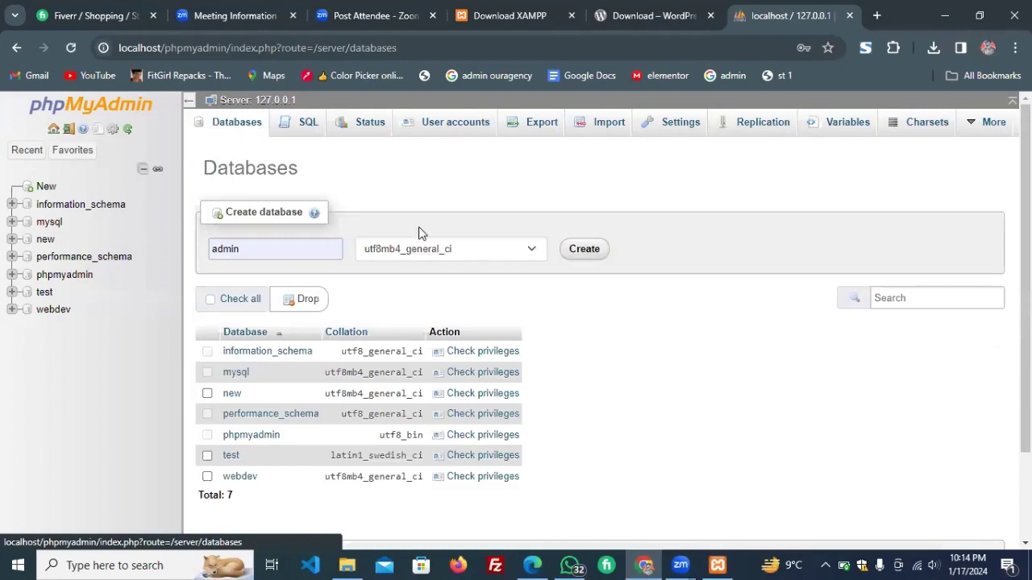
pyautogui.click(271, 249)
pyautogui.hotkey('ctrl', 'a')
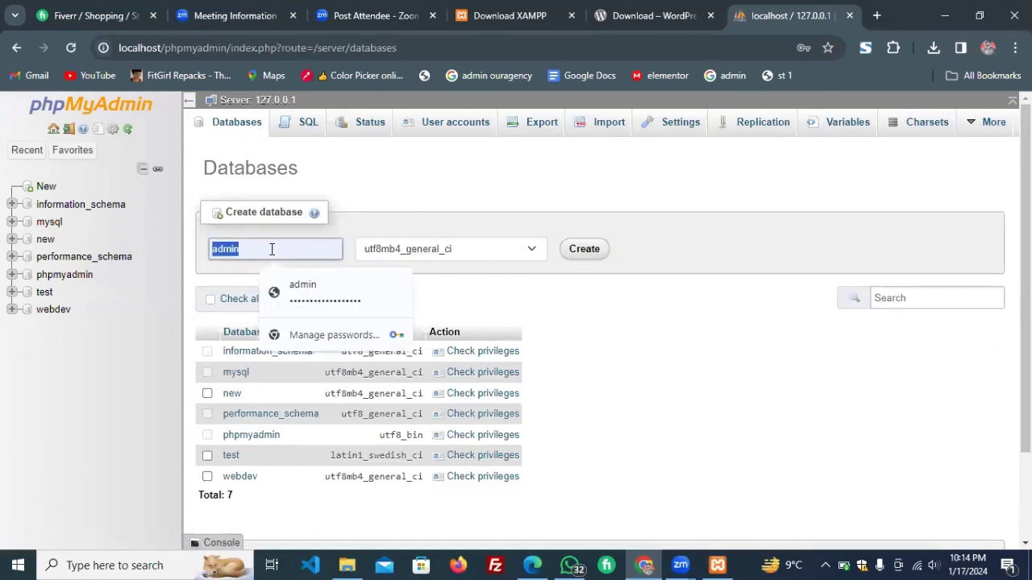
pyautogui.press('BackSpace')
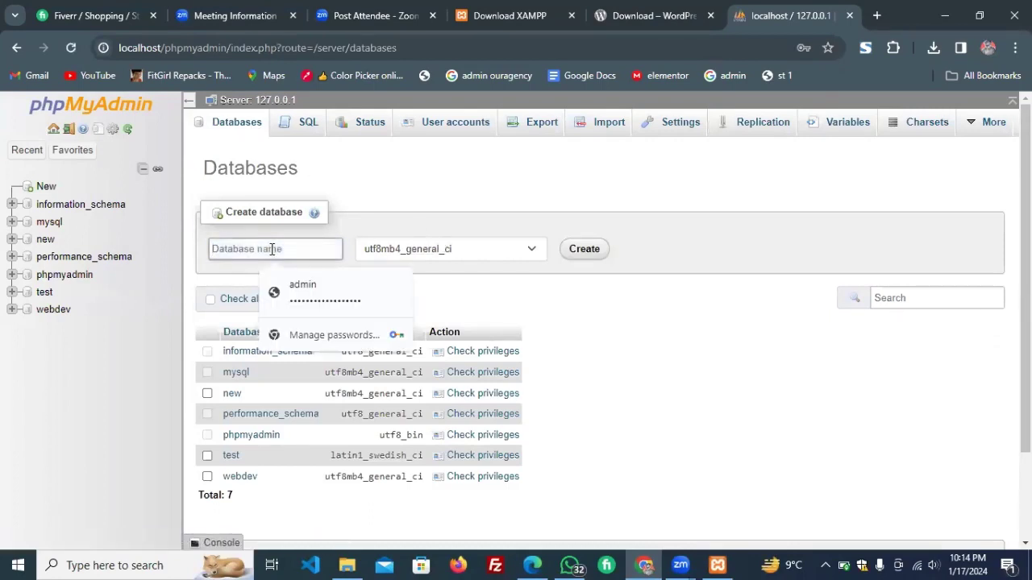
pyautogui.write('cla')
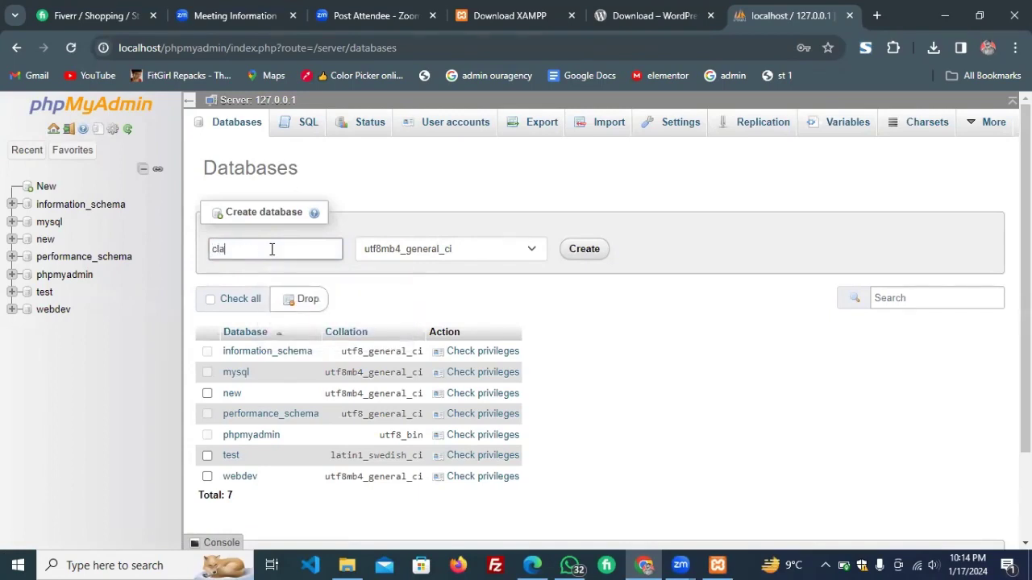
pyautogui.write('sswo')
pyautogui.click(521, 266)
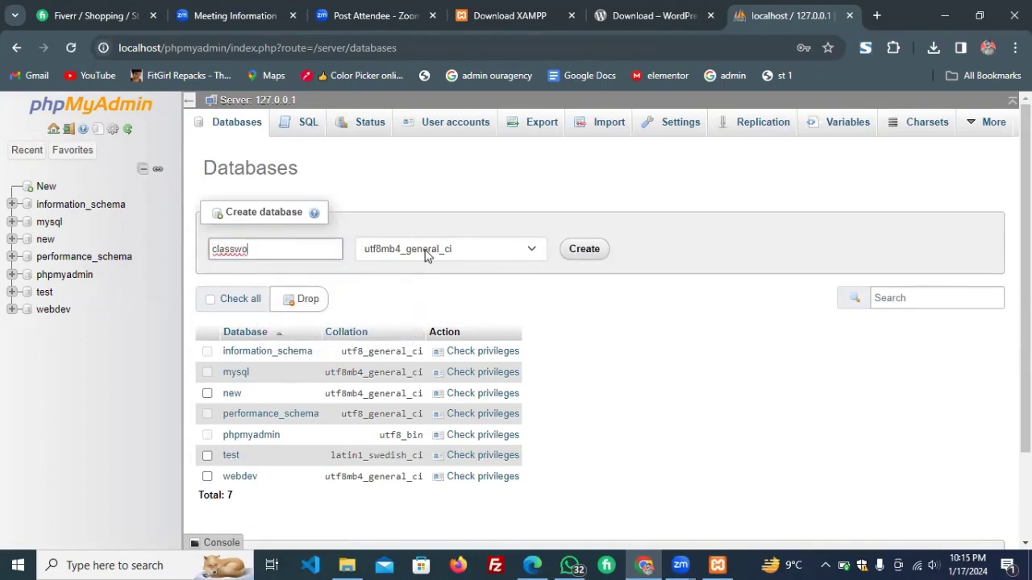
pyautogui.write('p')
pyautogui.hotkey('ctrl', 'a')
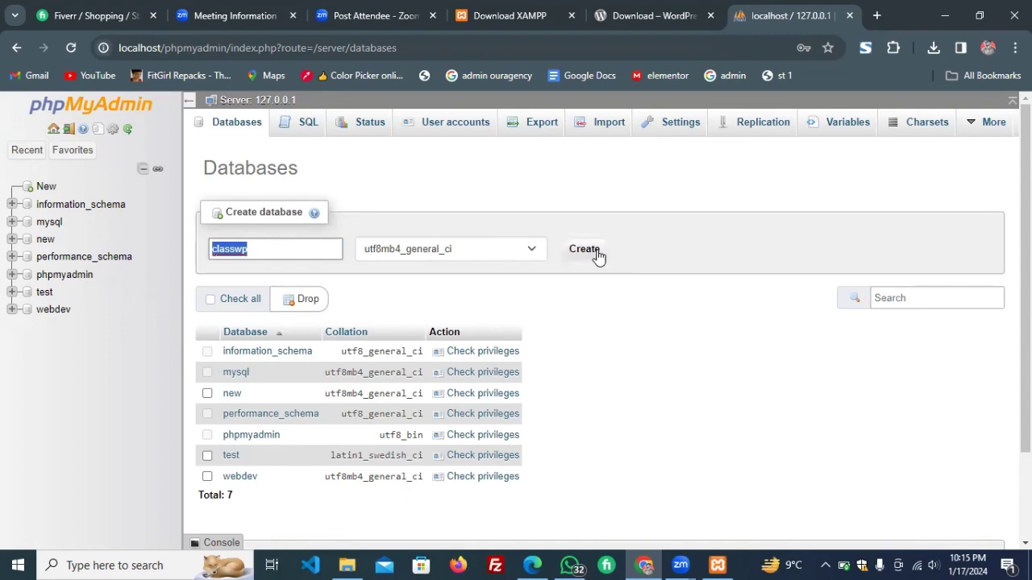
pyautogui.click(598, 253)
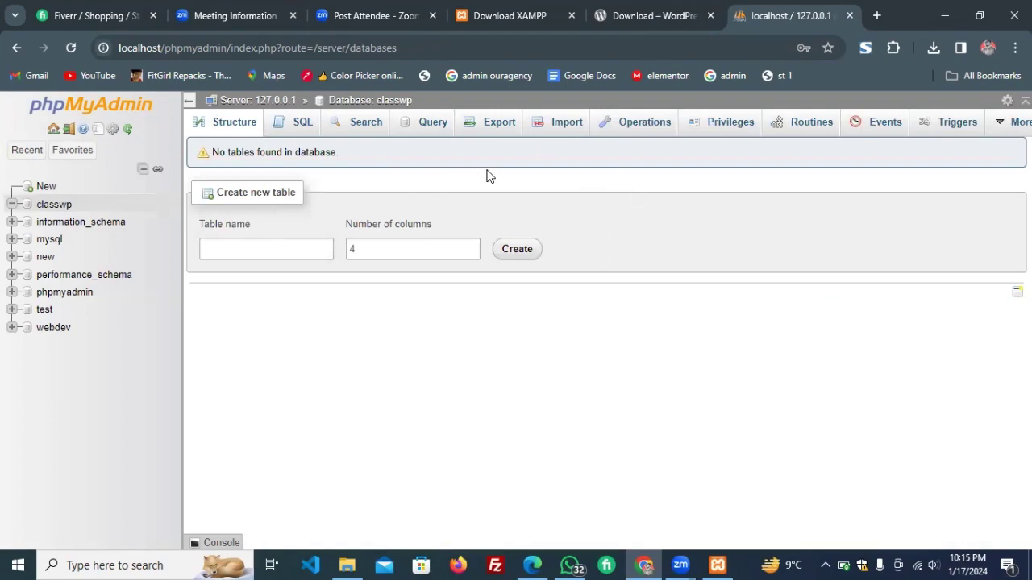
# Start a new user account from classwp's Privileges and enter its user name.
pyautogui.click(730, 122)
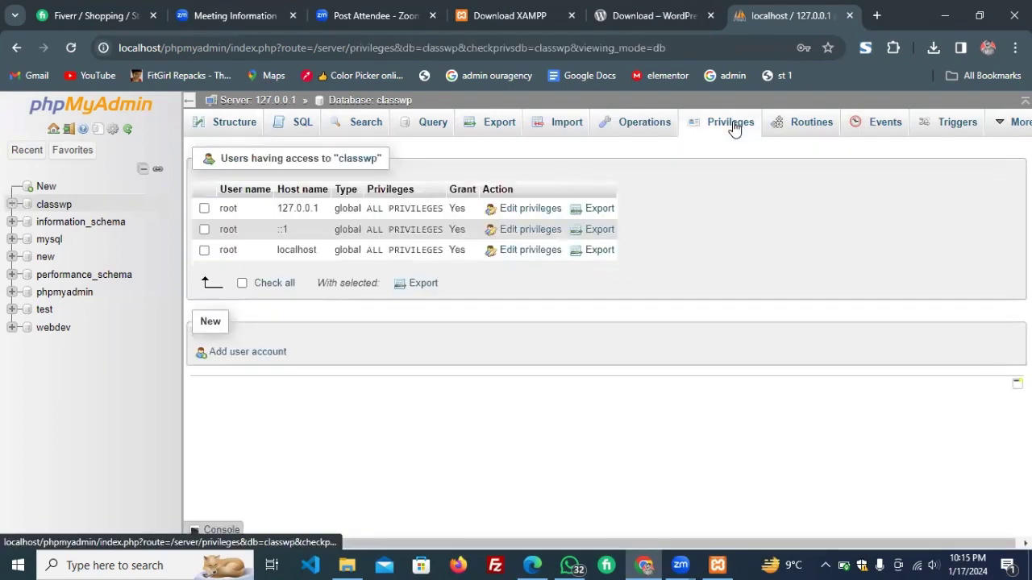
pyautogui.click(234, 353)
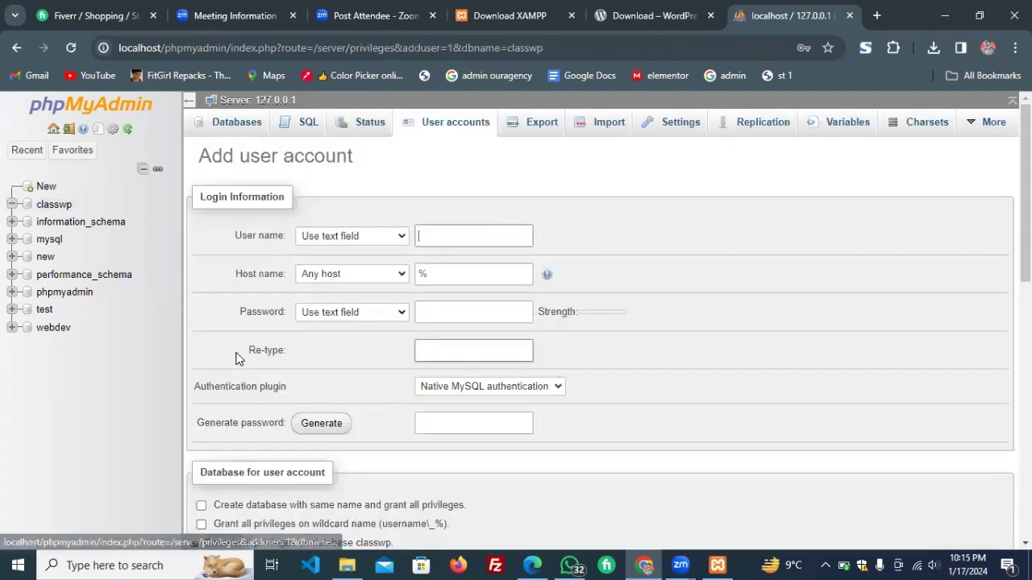
pyautogui.click(442, 240)
pyautogui.write('s')
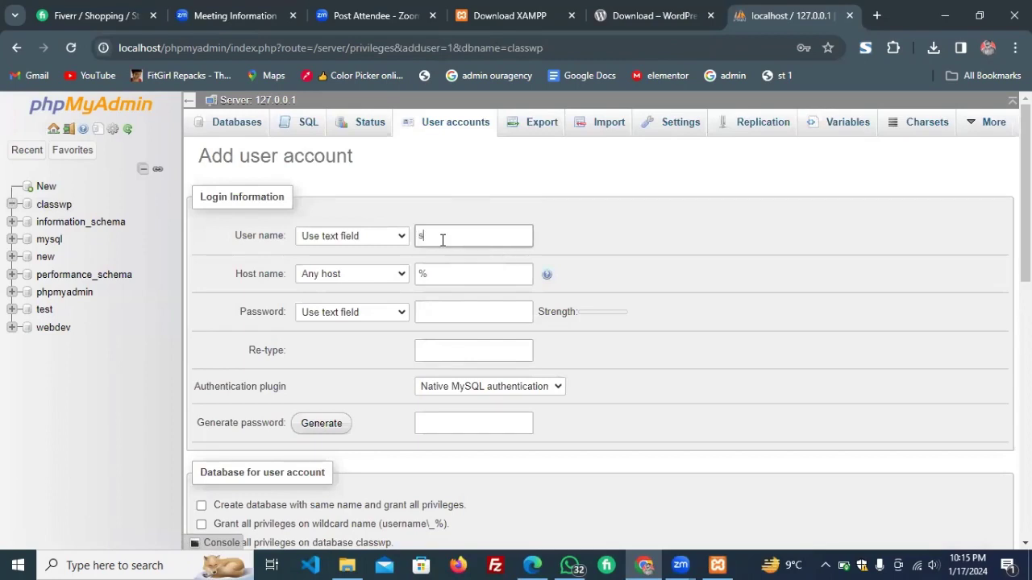
pyautogui.write('aad')
pyautogui.click(443, 314)
pyautogui.click(442, 314)
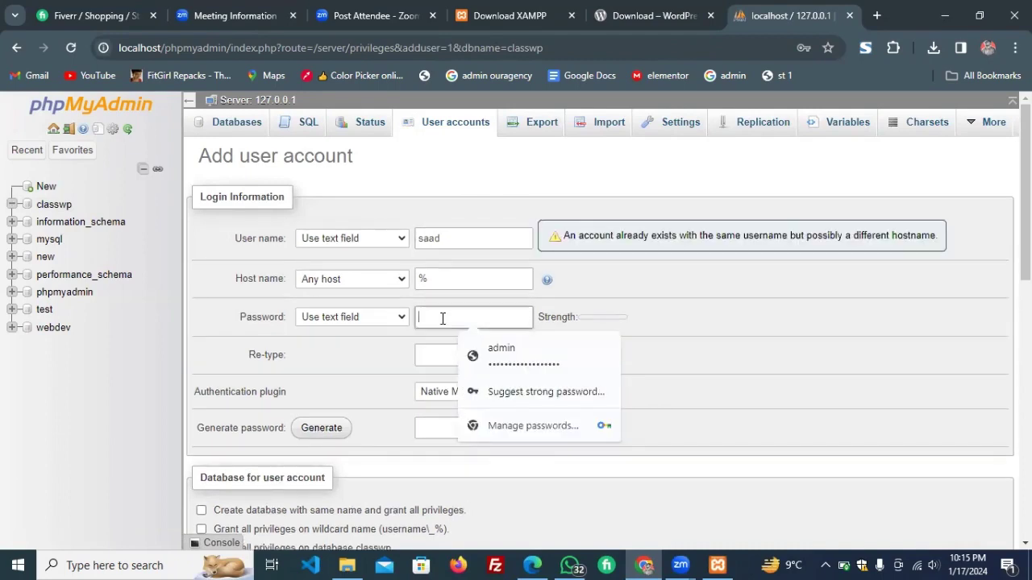
pyautogui.click(444, 235)
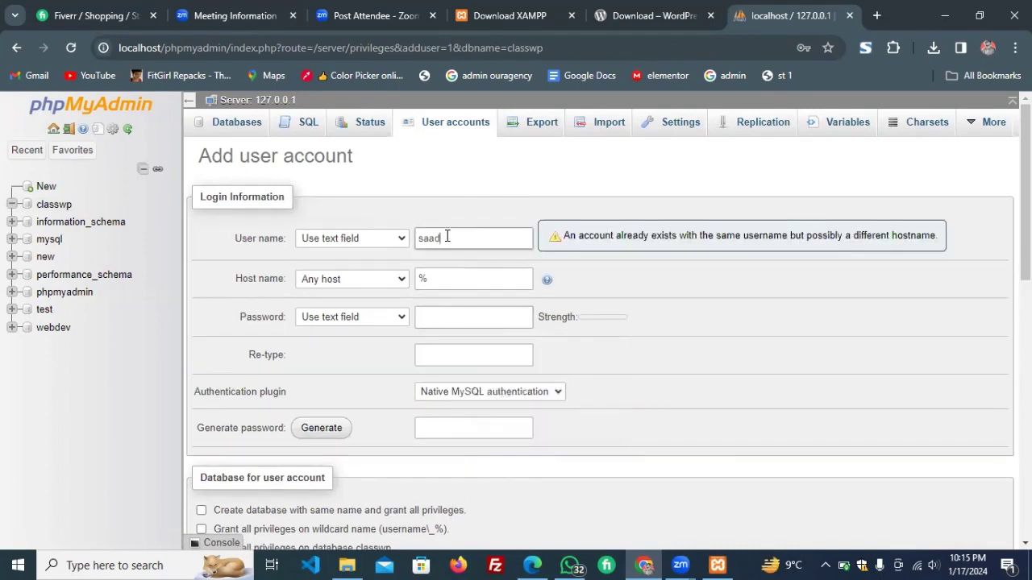
pyautogui.write('12')
pyautogui.press('BackSpace')
pyautogui.press('BackSpace')
pyautogui.write('wp')
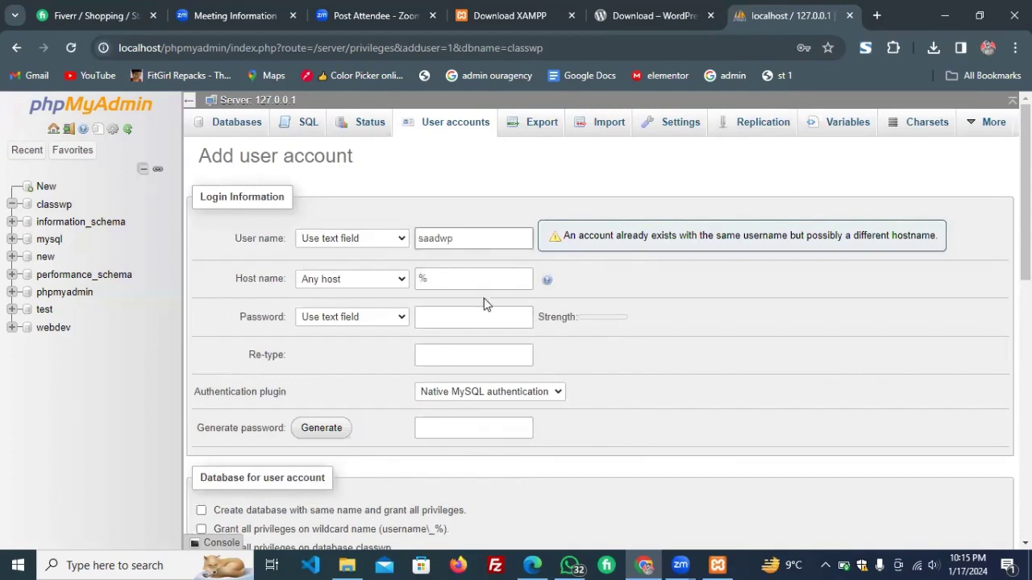
# Enter and confirm the account password, then submit the user with full classwp privileges.
pyautogui.click(473, 311)
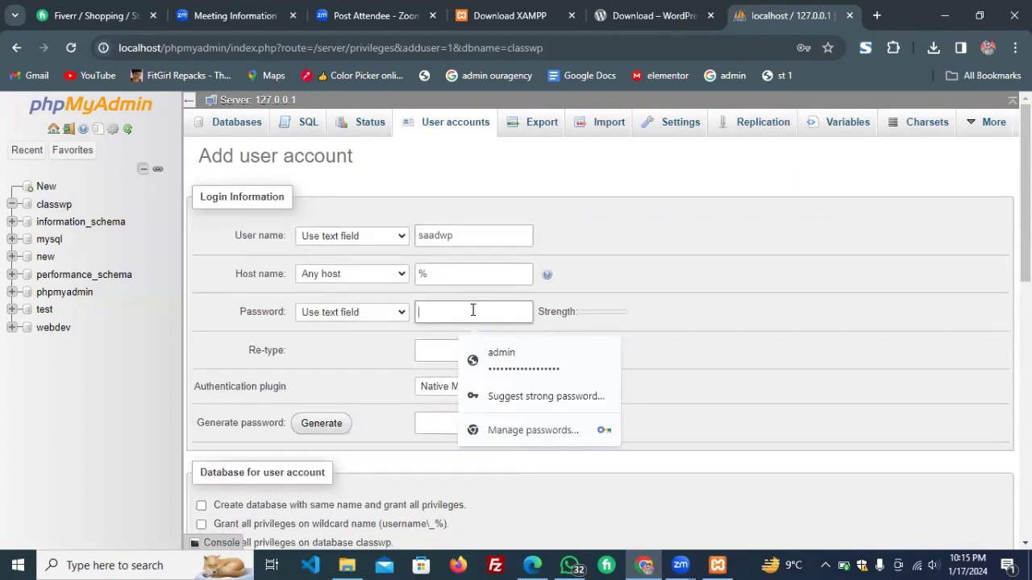
pyautogui.write('123')
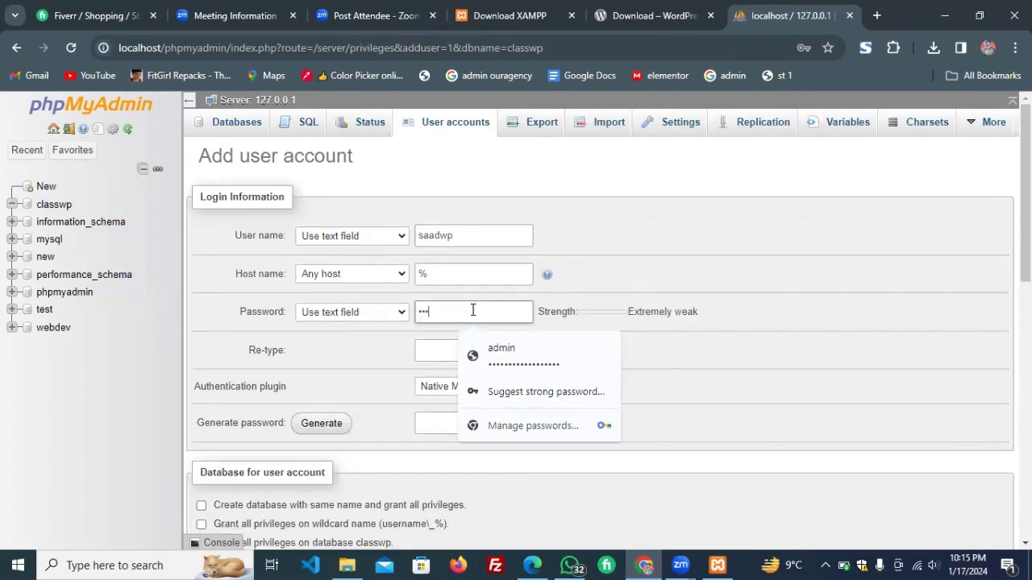
pyautogui.write('456')
pyautogui.click(437, 355)
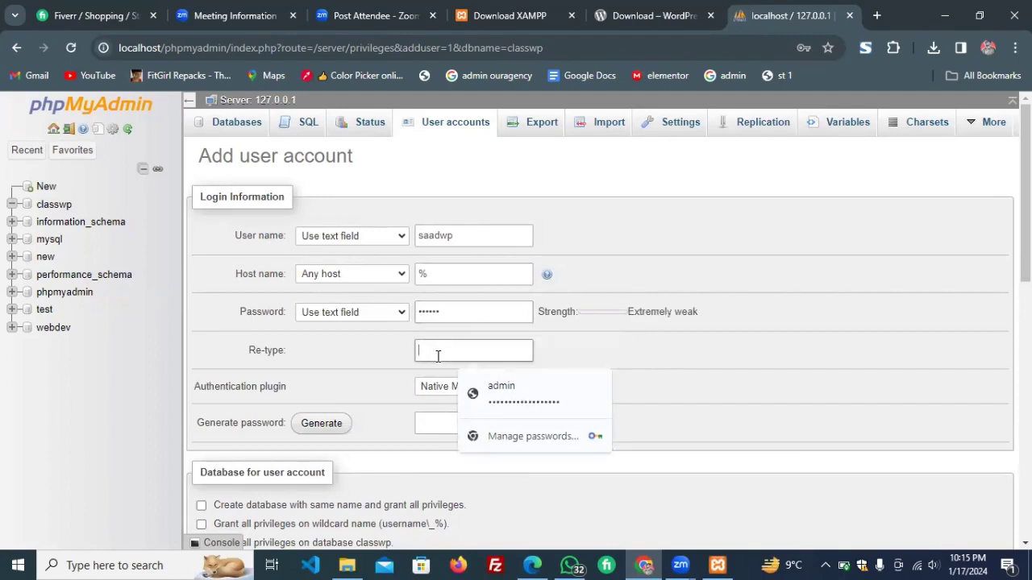
pyautogui.write('1234')
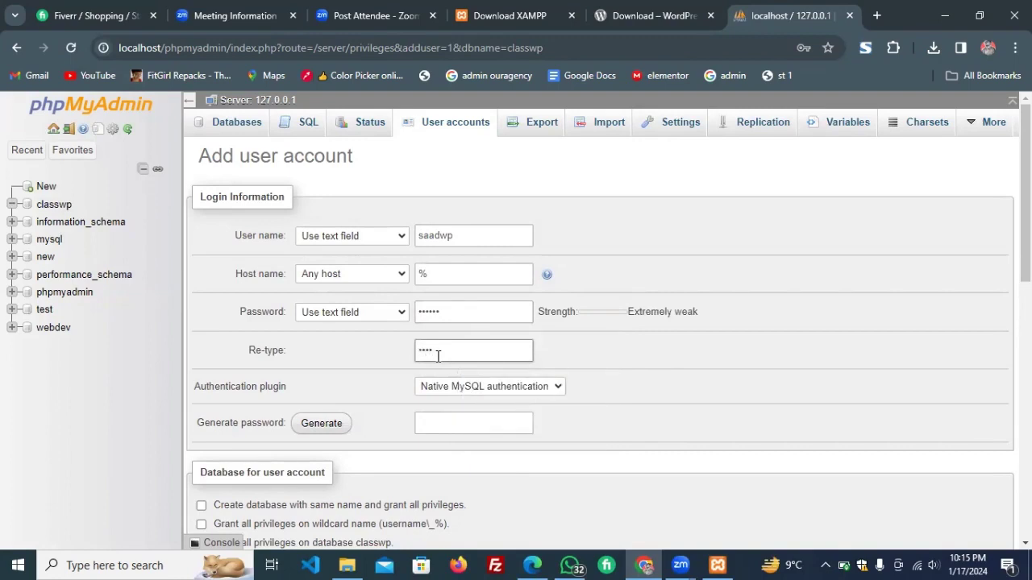
pyautogui.write('56')
pyautogui.scroll(-2, 660, 317)
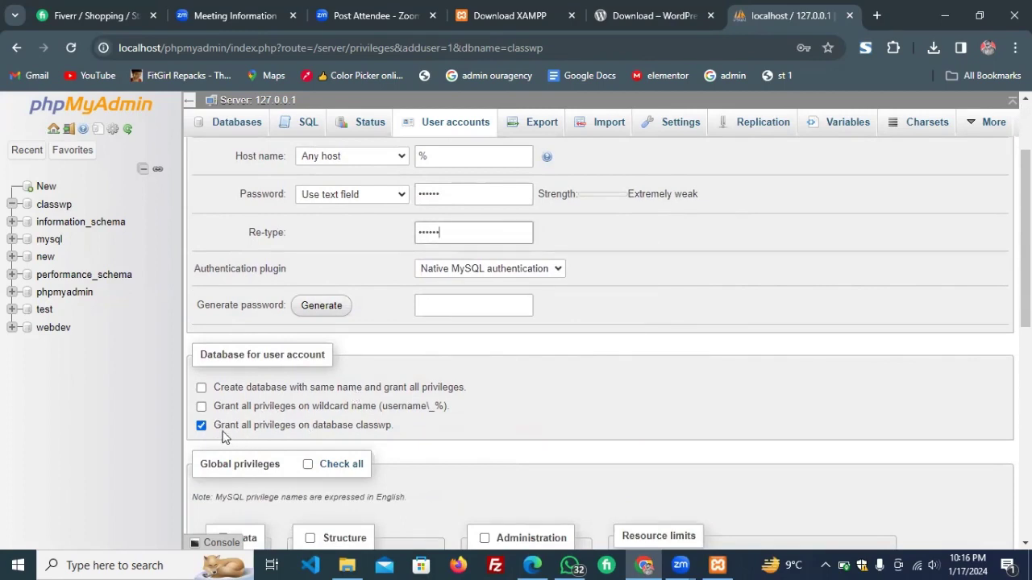
pyautogui.scroll(-2, 298, 426)
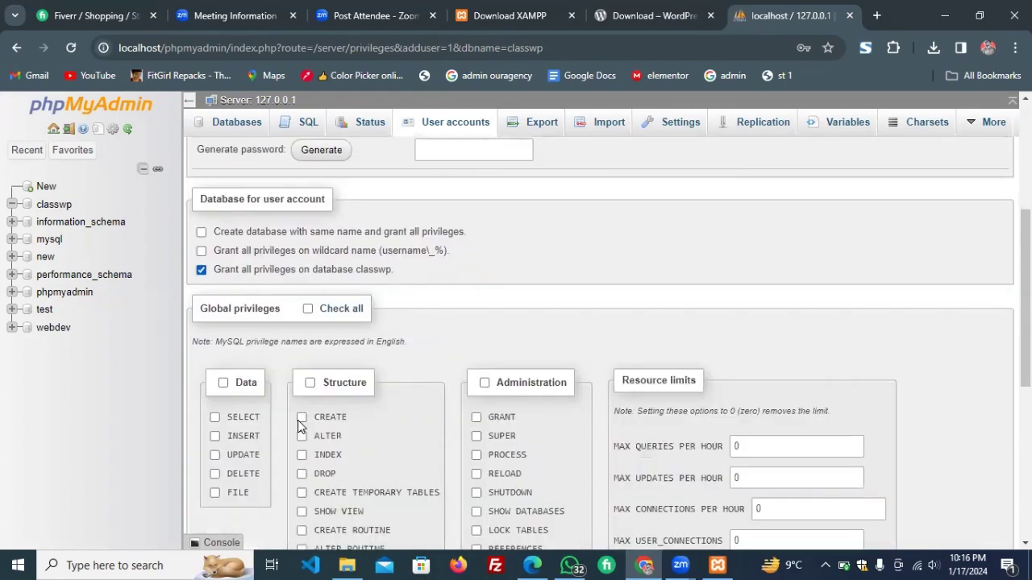
pyautogui.scroll(-5, 298, 425)
pyautogui.click(210, 502)
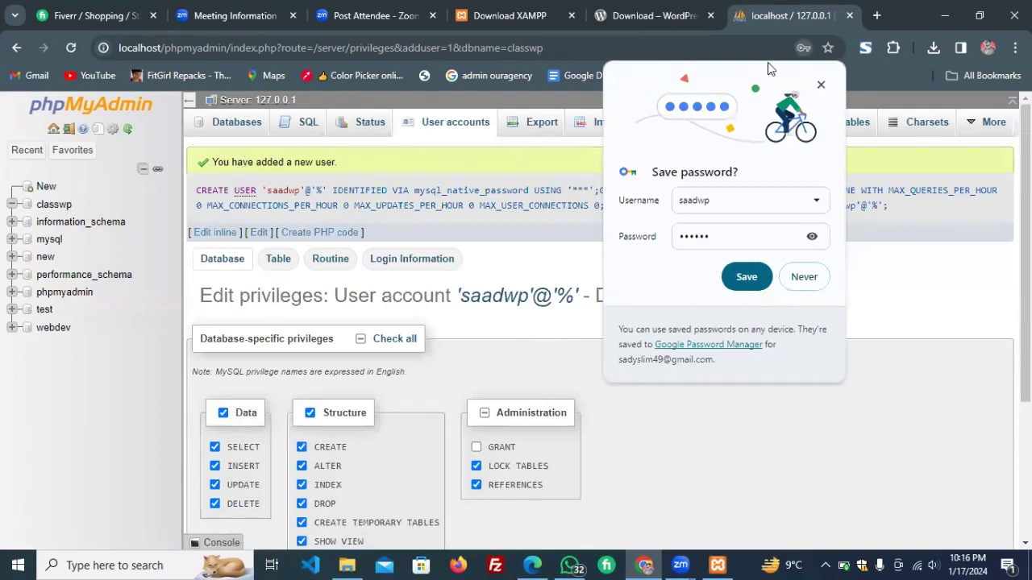
pyautogui.click(540, 268)
pyautogui.scroll(-3, 540, 269)
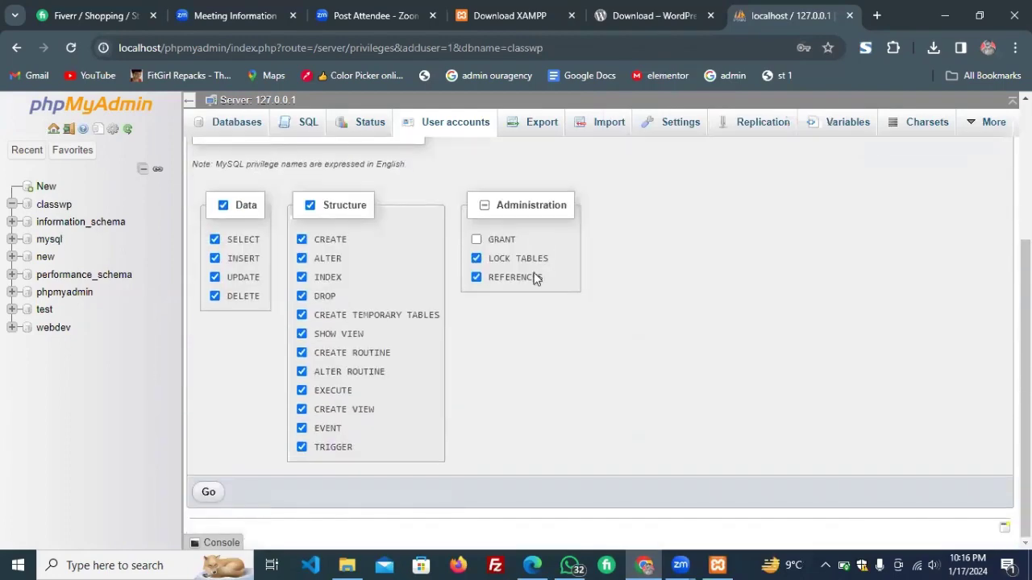
pyautogui.click(207, 492)
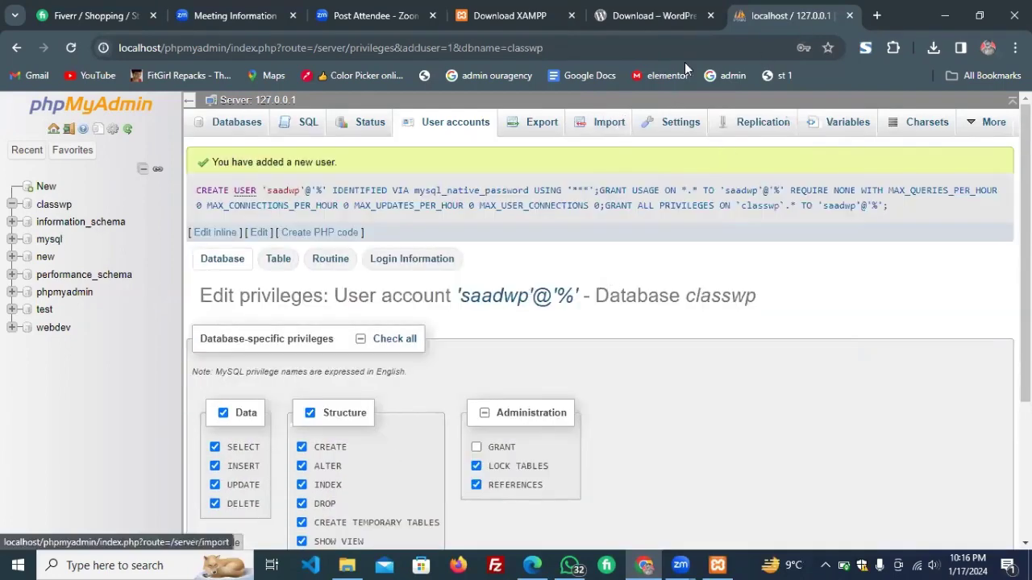
# Open localhost/wordpress in a new tab to reach the WordPress setup-config page.
pyautogui.click(876, 15)
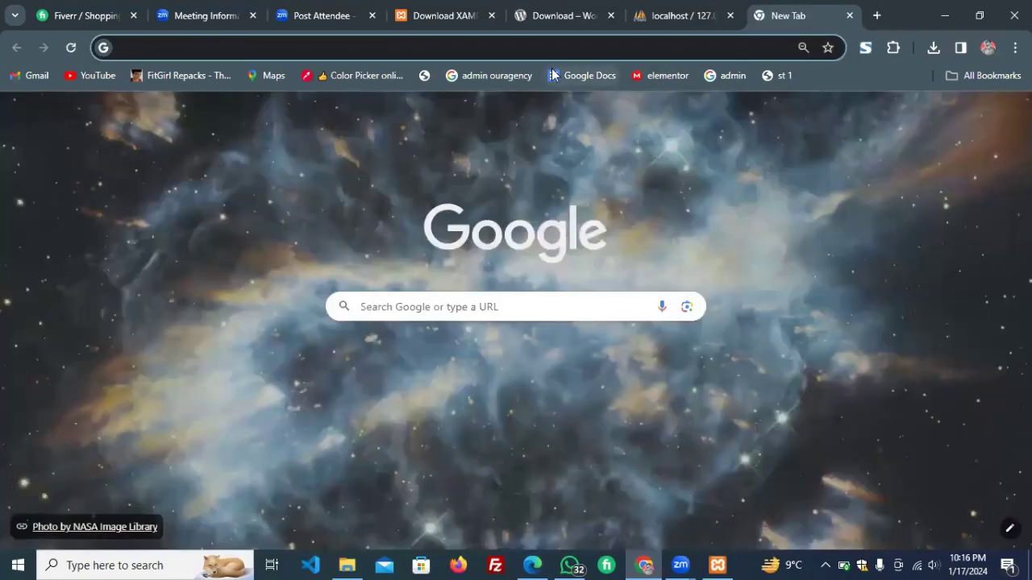
pyautogui.write('loca')
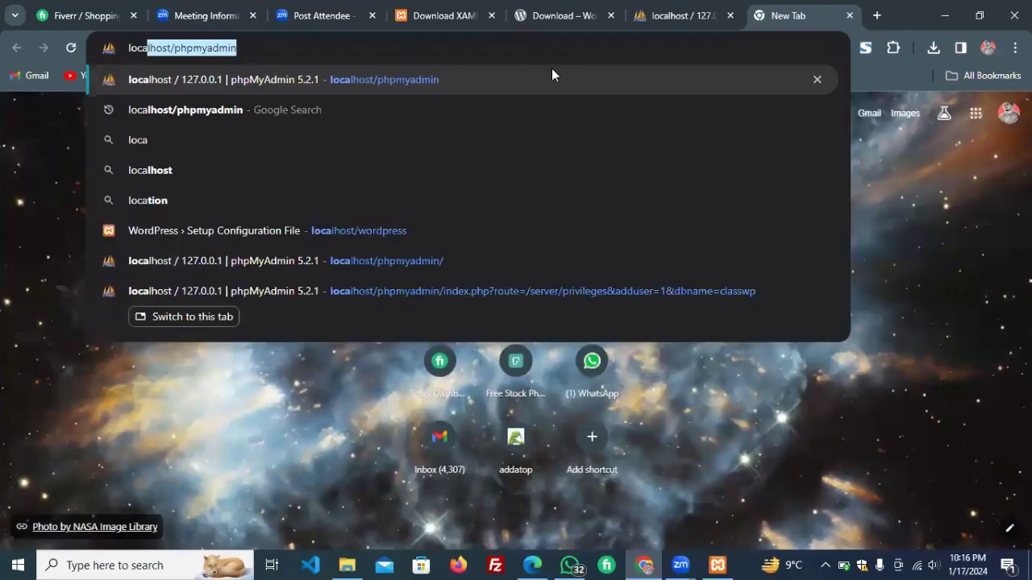
pyautogui.press('Down')
pyautogui.press('Down')
pyautogui.press('Down')
pyautogui.press('Down')
pyautogui.press('Down')
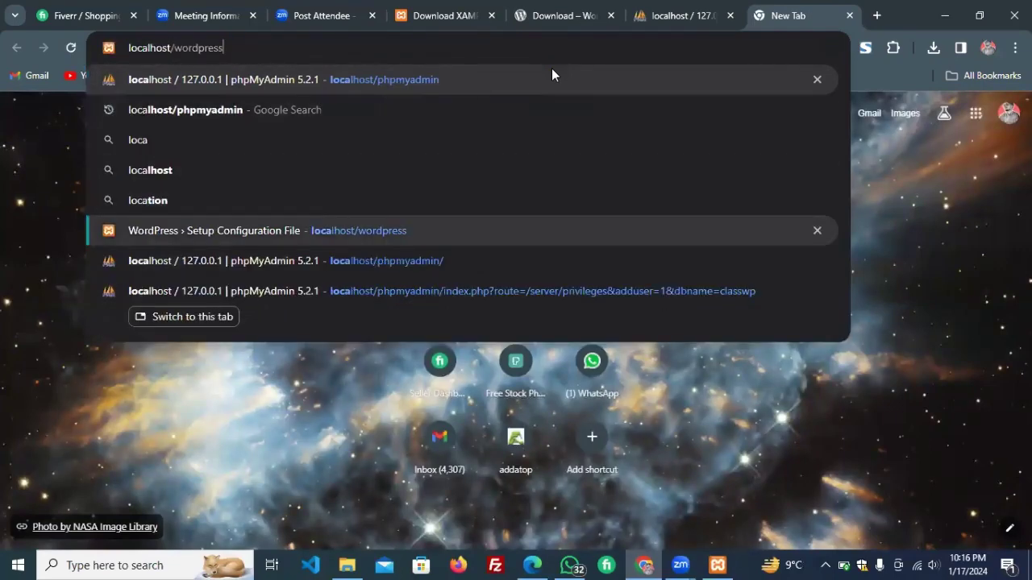
pyautogui.press('Return')
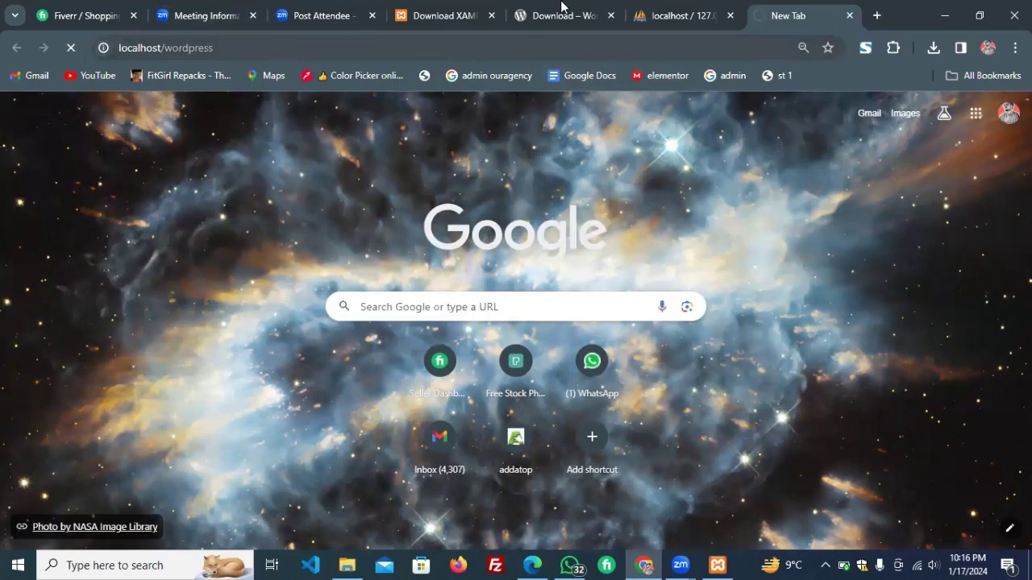
pyautogui.moveTo(659, 15)
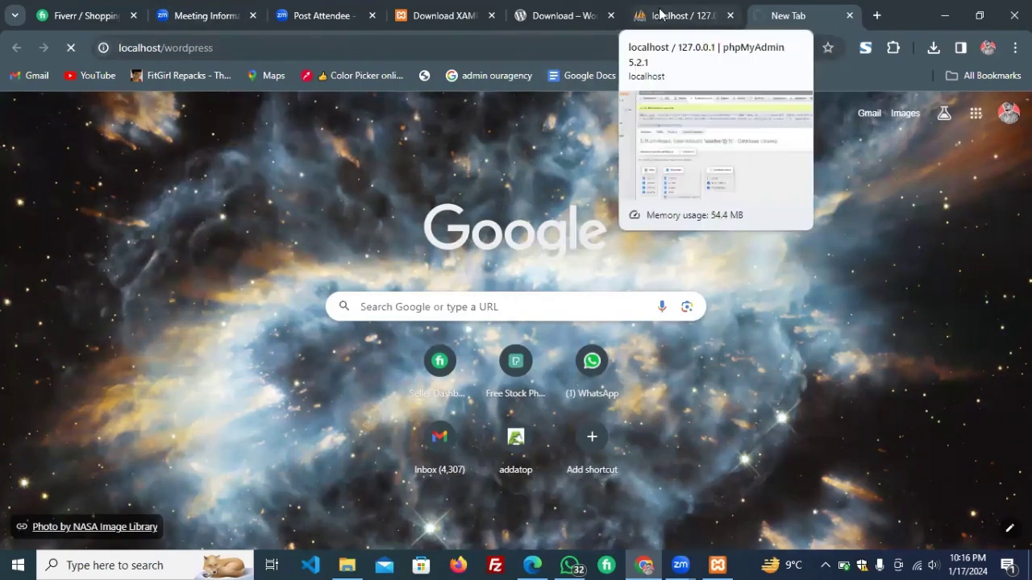
pyautogui.click(580, 46)
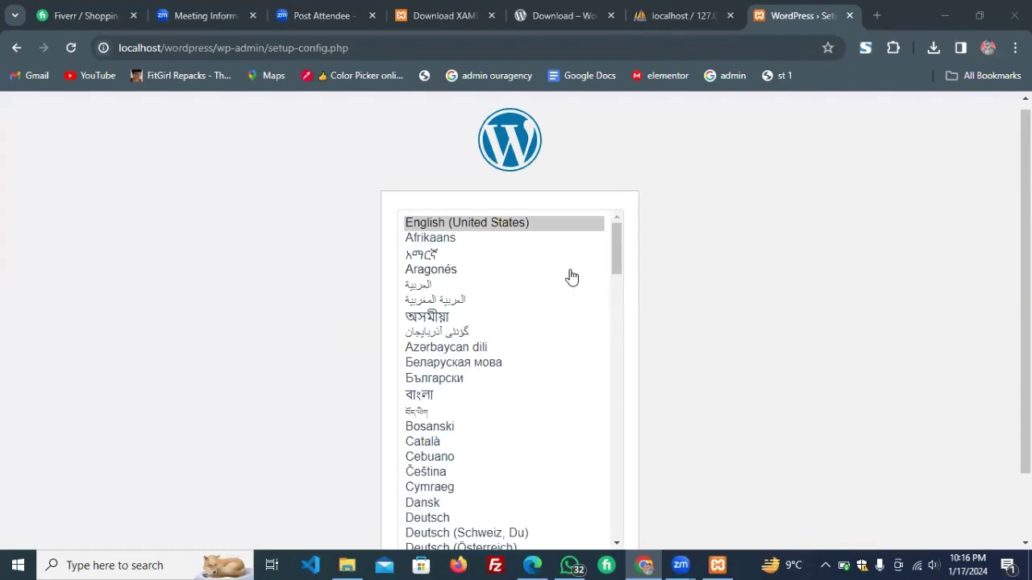
# Continue setup in English (United States) and begin the database connection form.
pyautogui.scroll(-10, 571, 277)
pyautogui.scroll(-1, 759, 307)
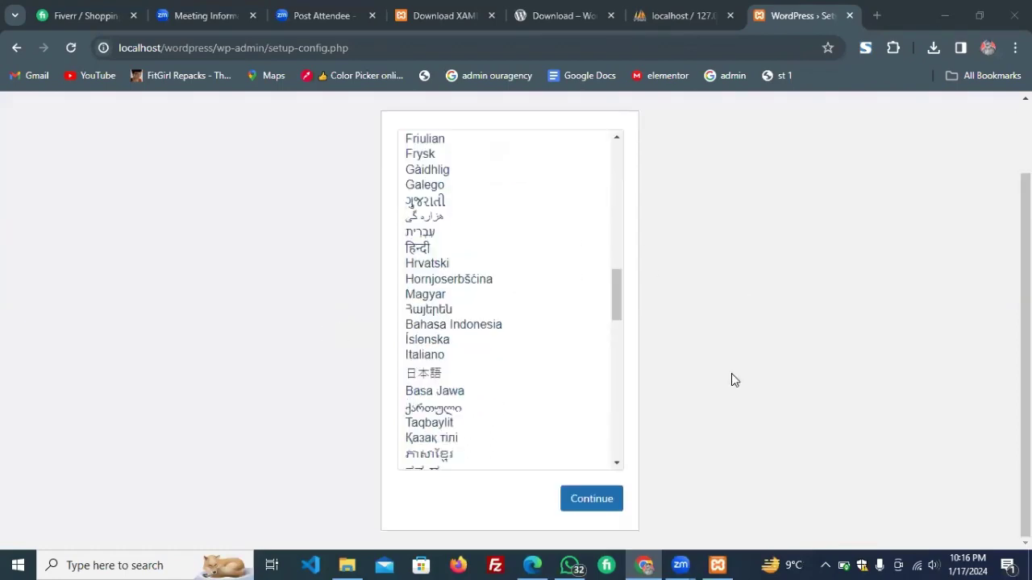
pyautogui.click(600, 497)
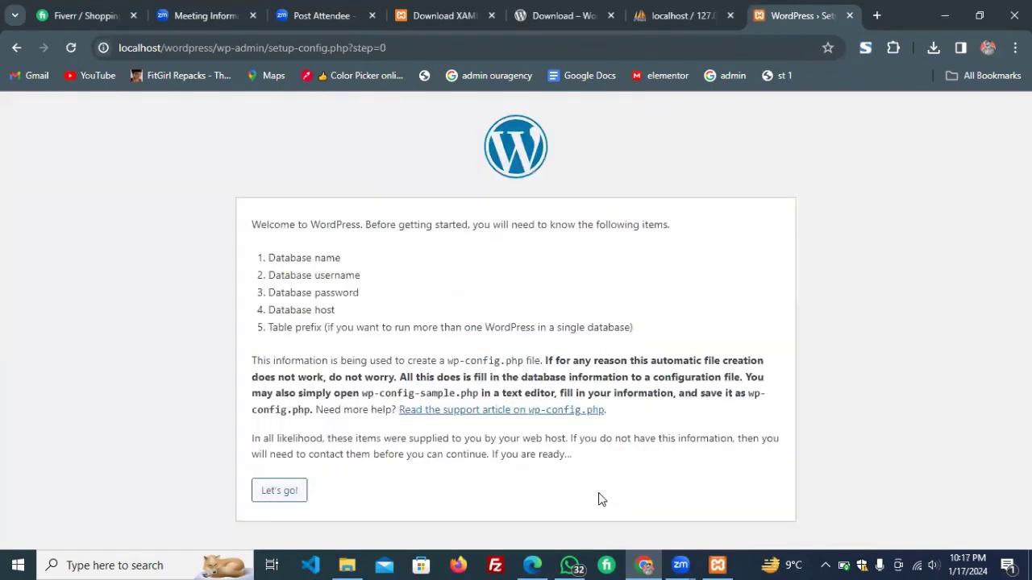
pyautogui.click(278, 493)
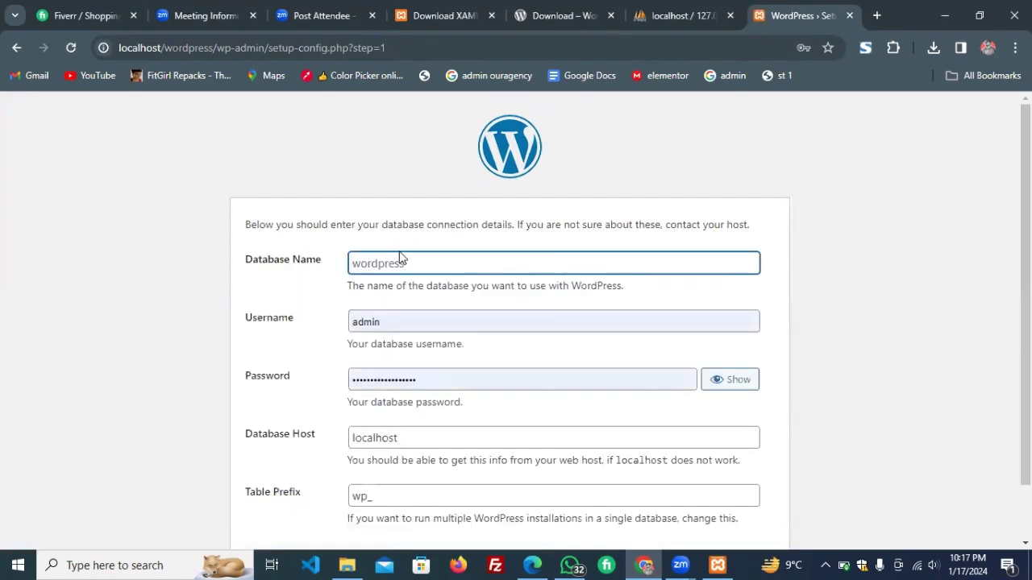
# Submit database name classwp with the new database user's name and password.
pyautogui.write('d')
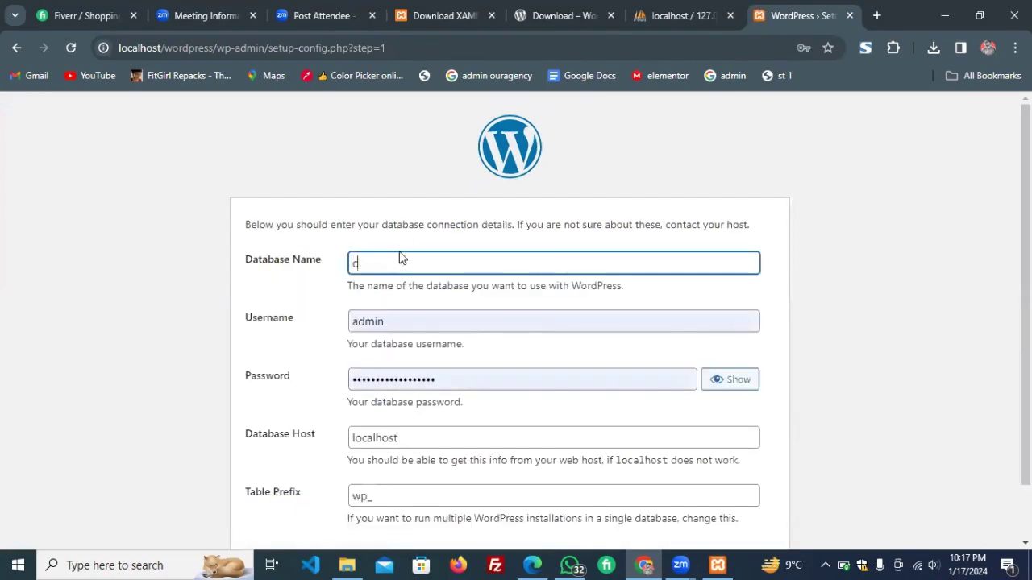
pyautogui.write('lasswp')
pyautogui.click(410, 325)
pyautogui.hotkey('ctrl', 'a')
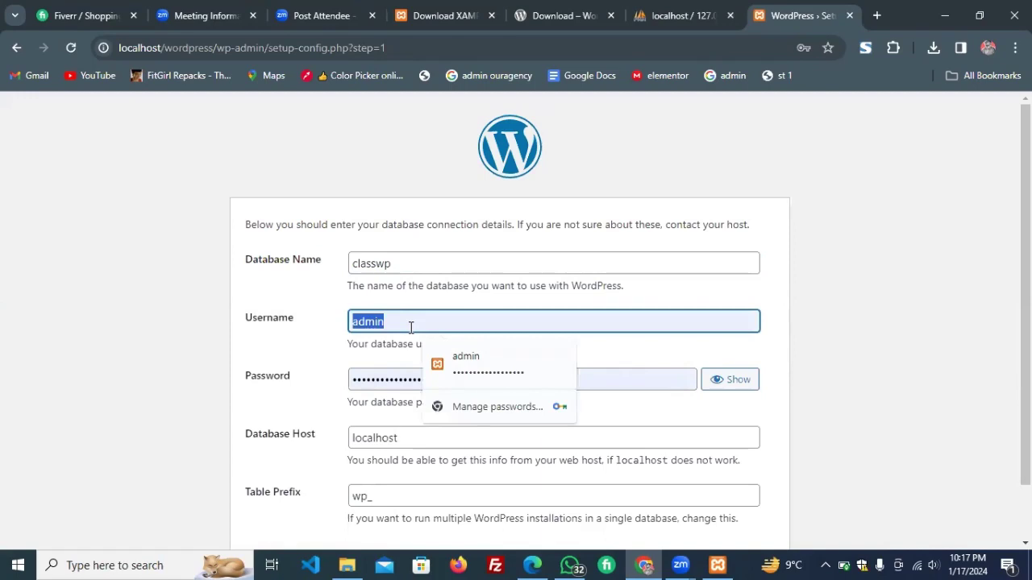
pyautogui.write('saadwp')
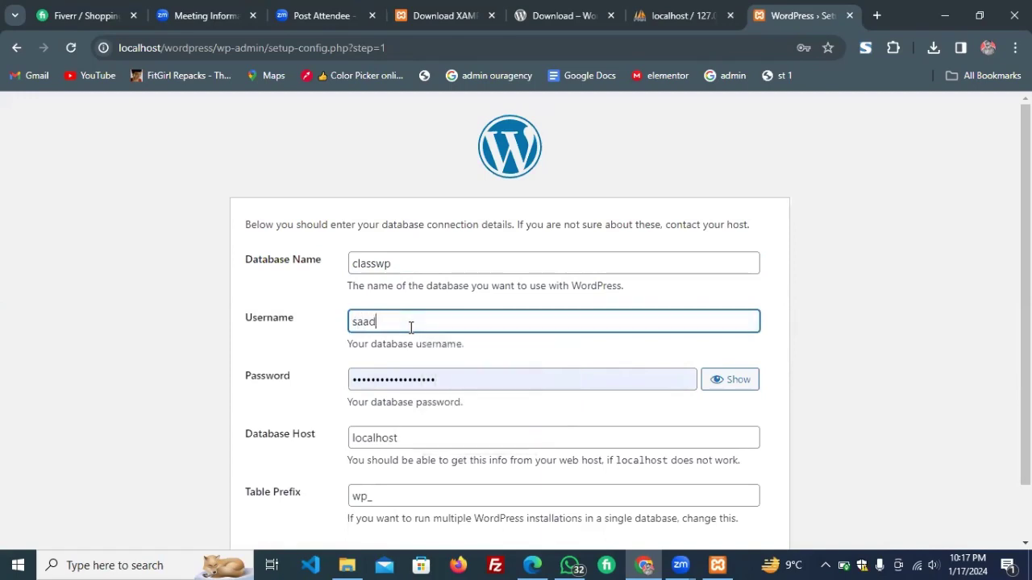
pyautogui.click(438, 380)
pyautogui.hotkey('ctrl', 'a')
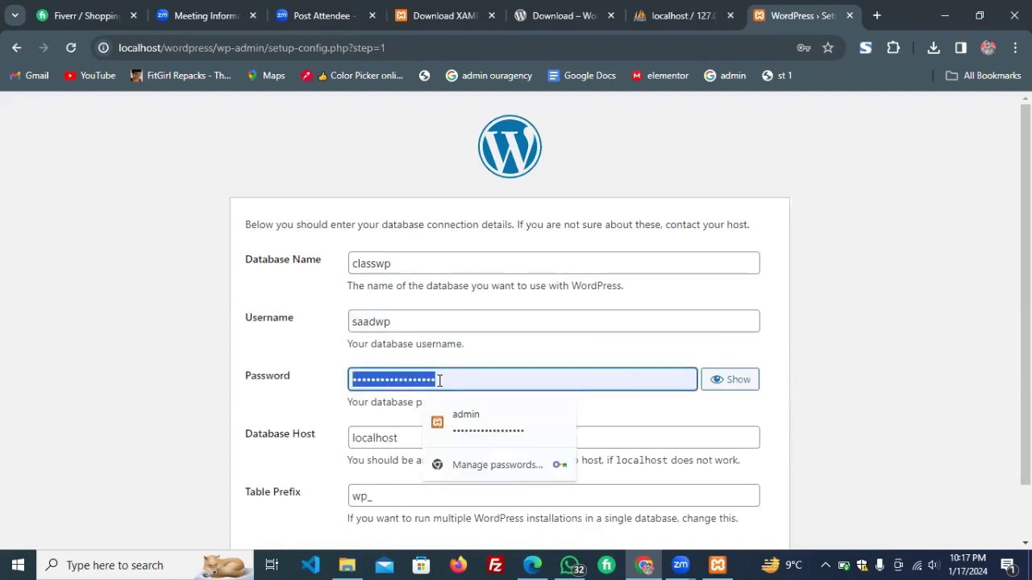
pyautogui.write('saa')
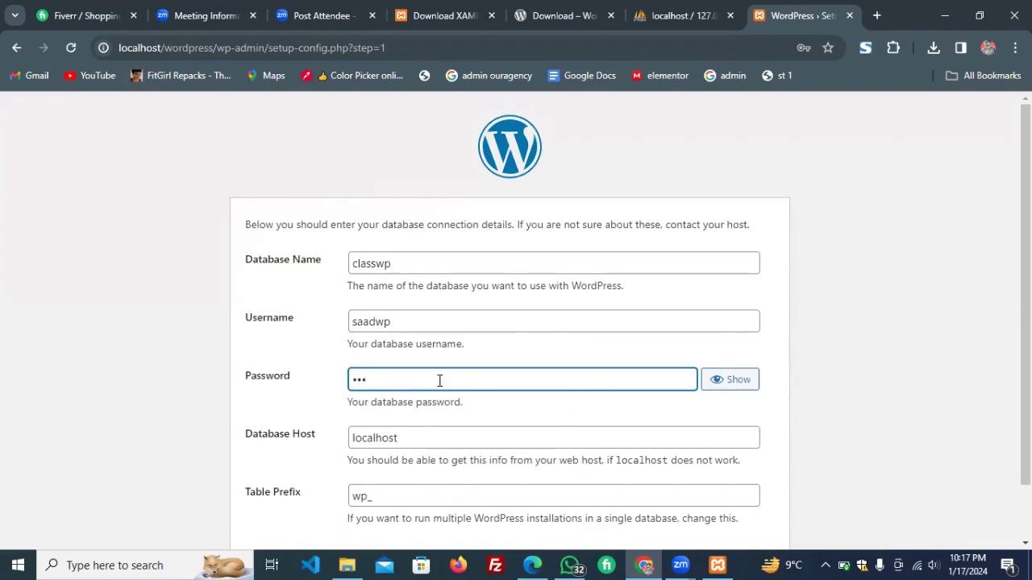
pyautogui.write('456')
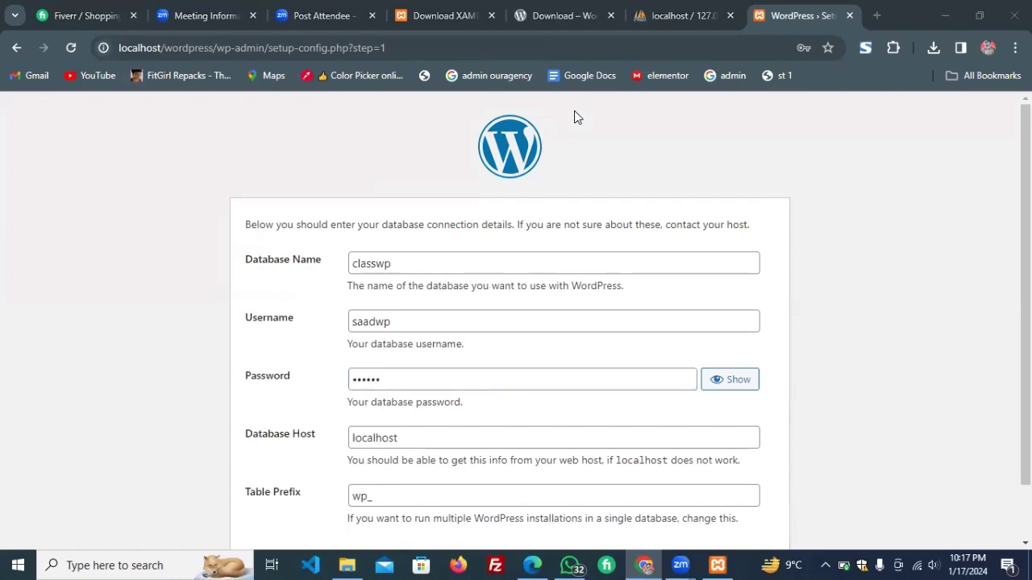
pyautogui.scroll(-1, 283, 202)
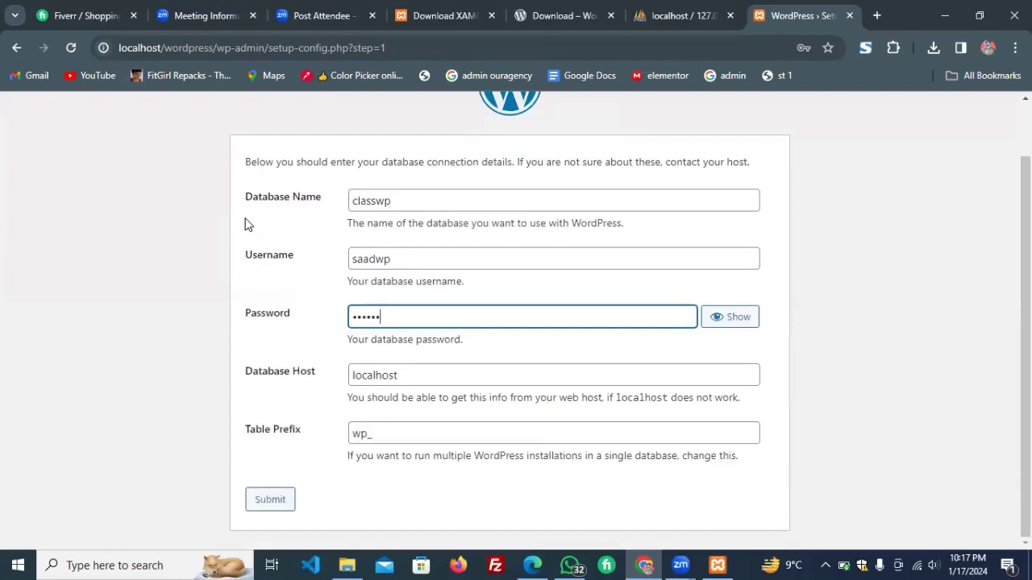
pyautogui.doubleClick(371, 259)
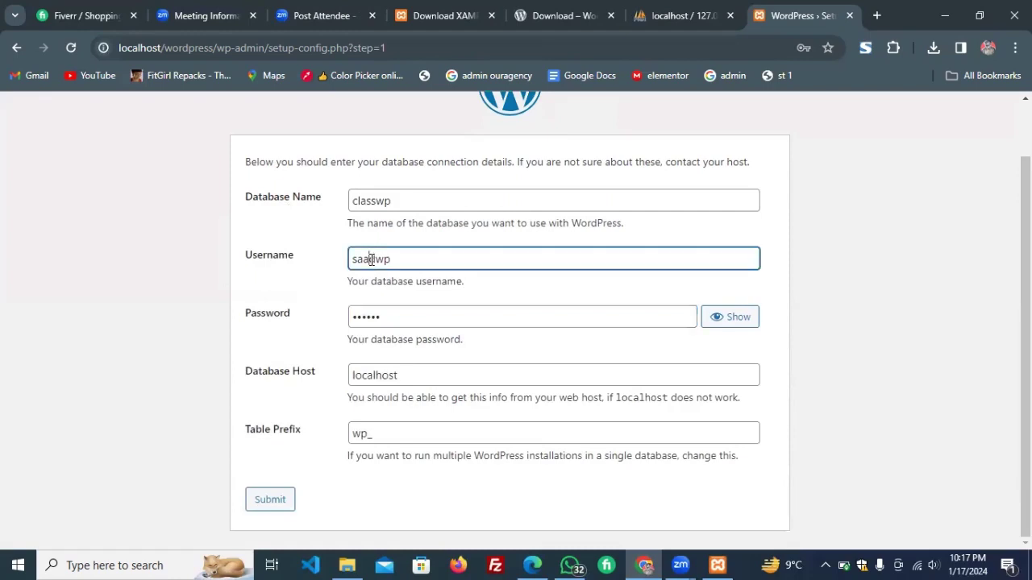
pyautogui.doubleClick(374, 315)
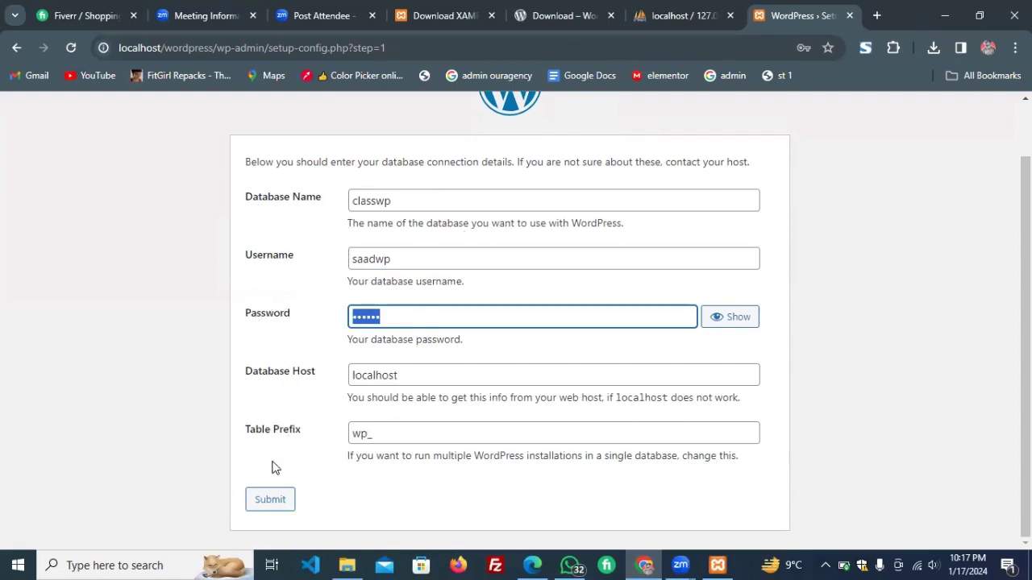
pyautogui.click(388, 258)
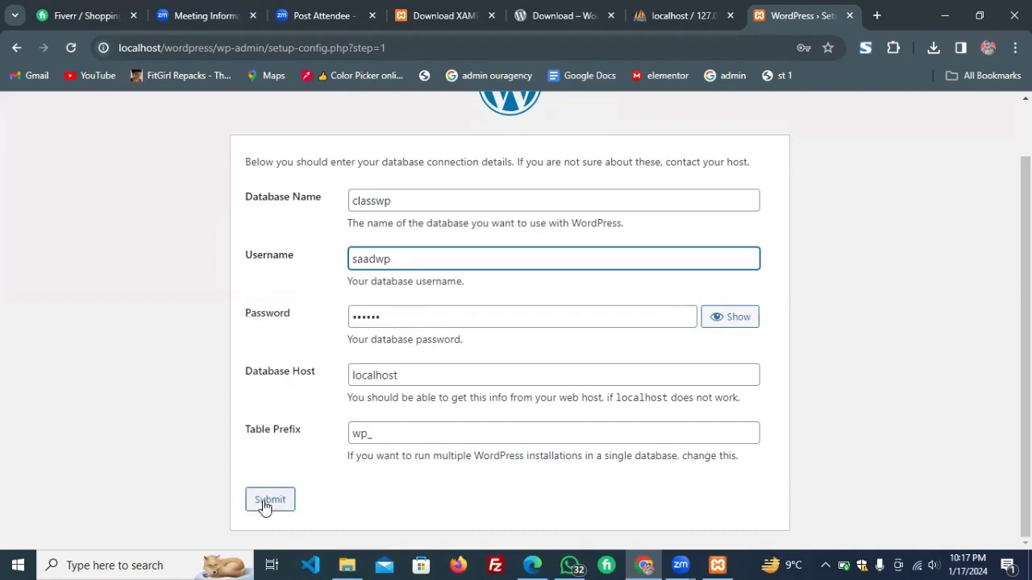
pyautogui.click(265, 503)
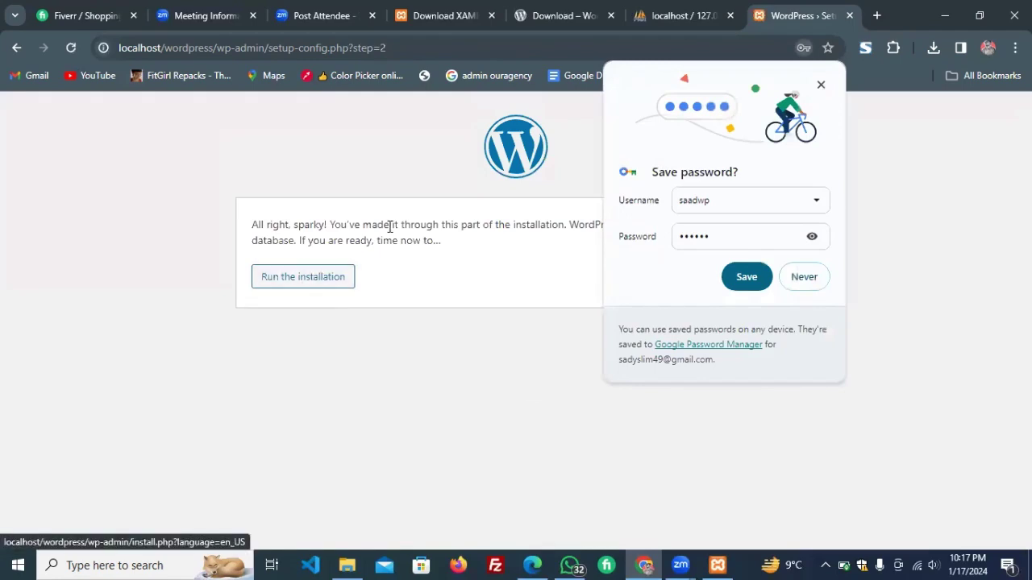
# Run the installation and enter site title 'Class website' and the admin username.
pyautogui.click(324, 286)
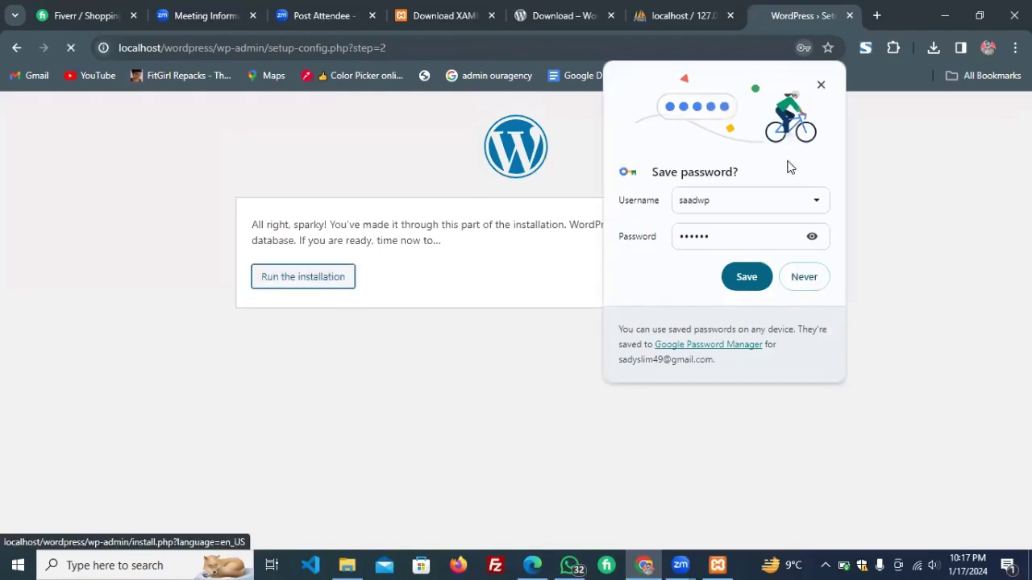
pyautogui.click(820, 86)
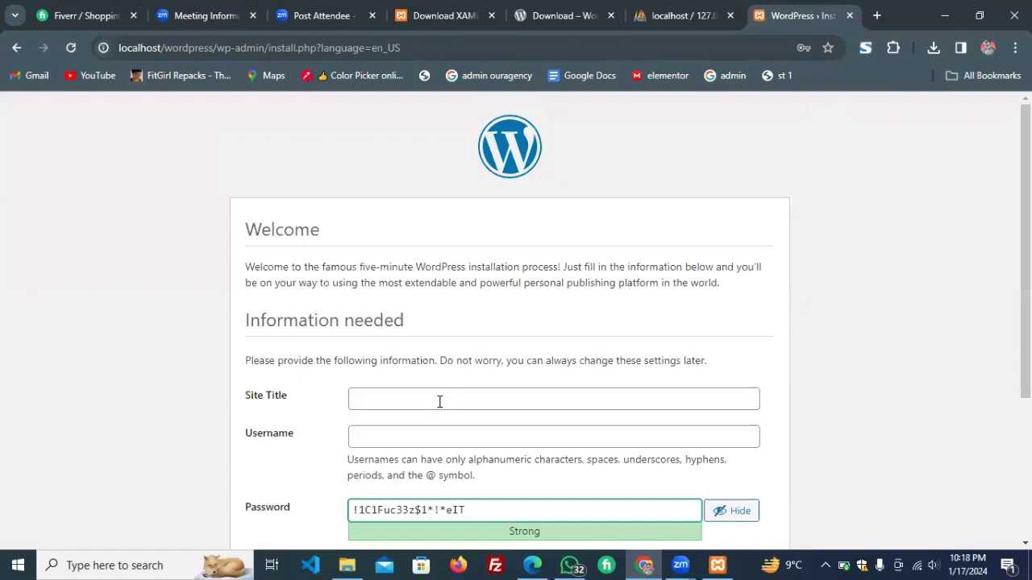
pyautogui.scroll(-3, 439, 401)
pyautogui.scroll(1, 381, 241)
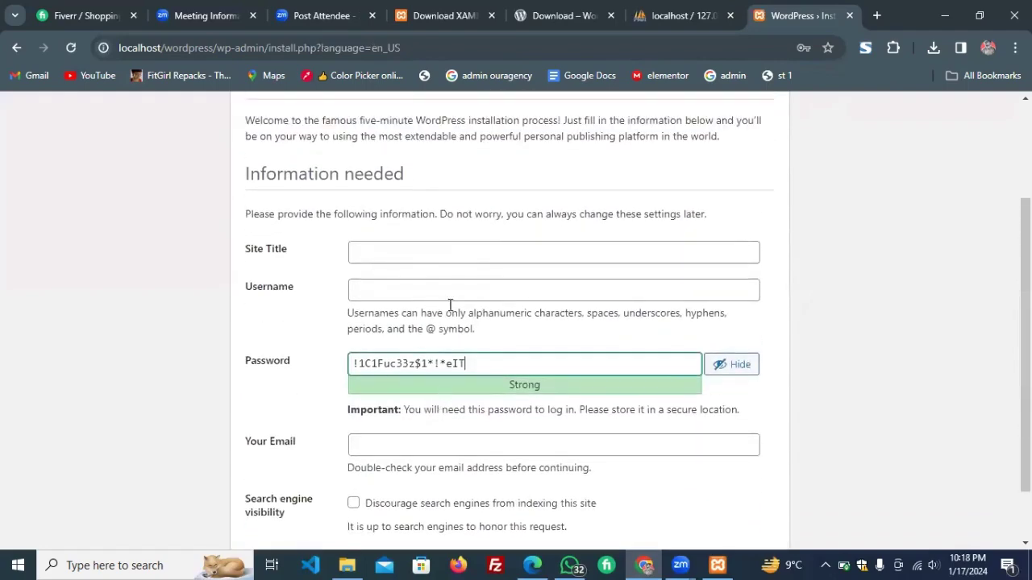
pyautogui.click(388, 253)
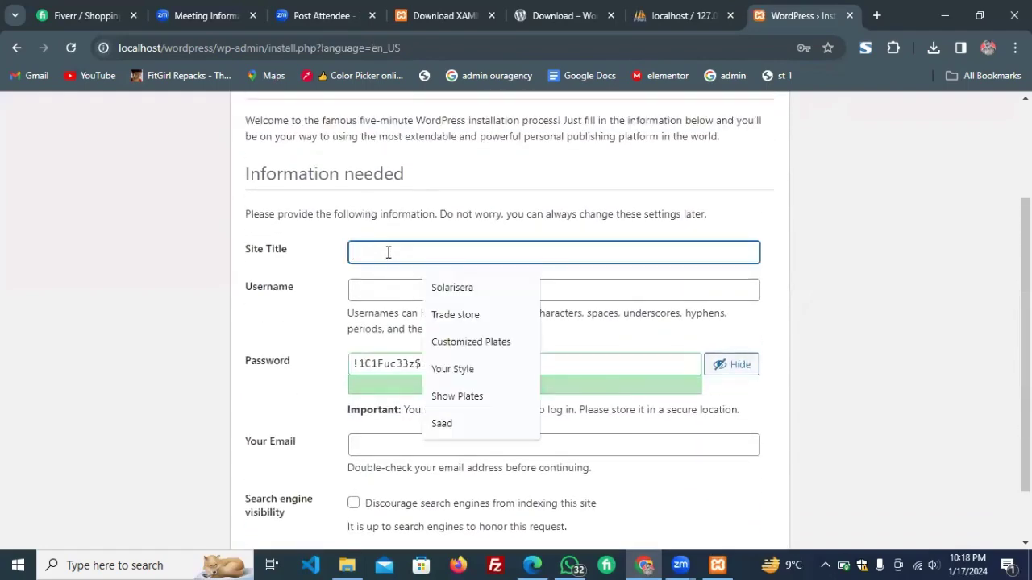
pyautogui.write('C')
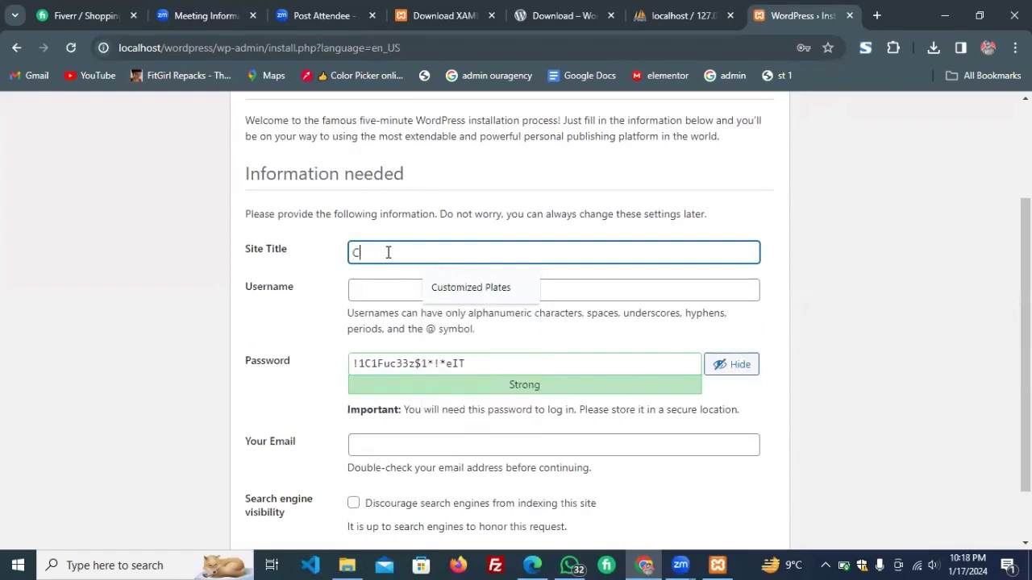
pyautogui.write('lass ')
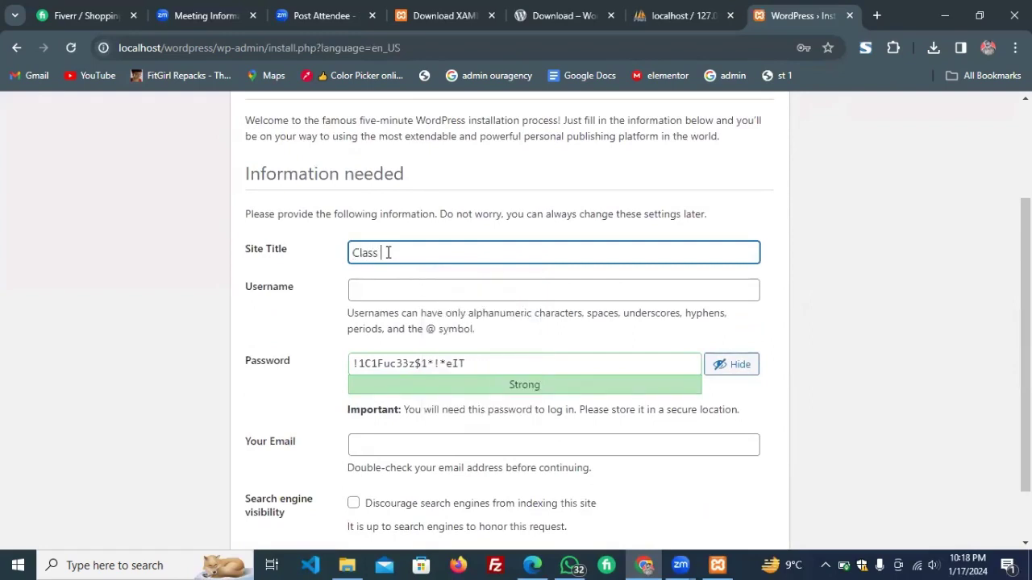
pyautogui.write('website')
pyautogui.click(407, 291)
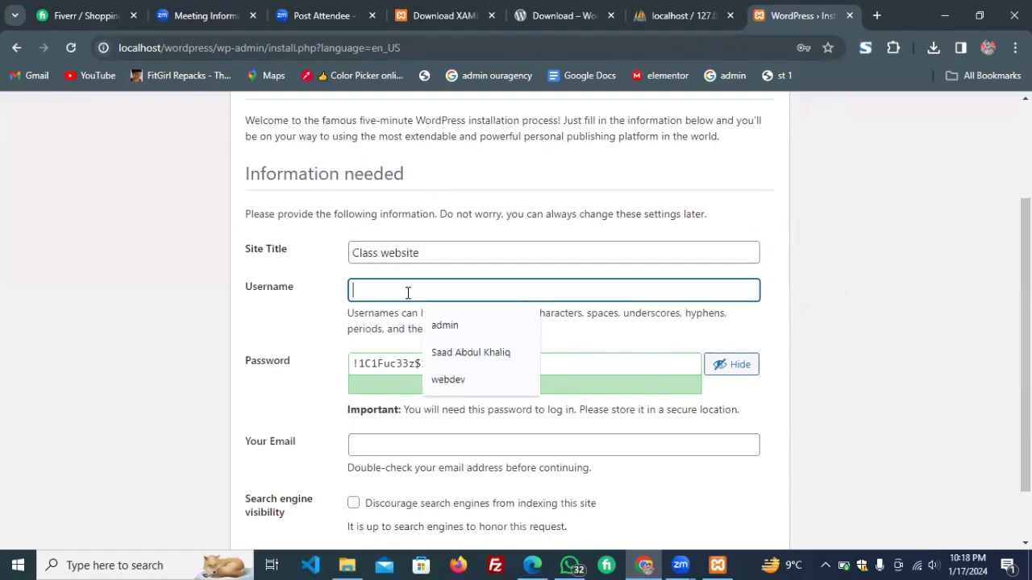
pyautogui.write('saadw')
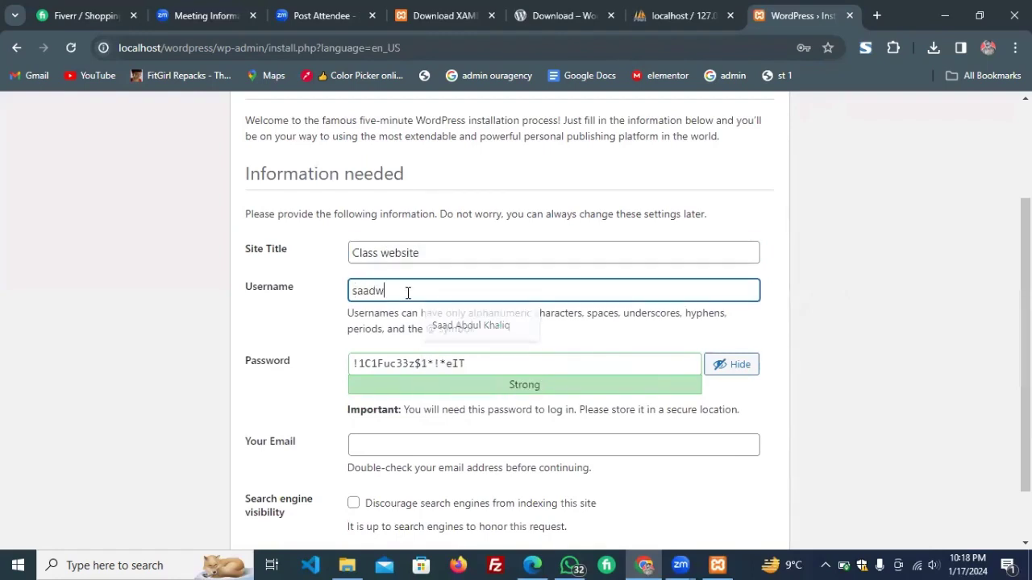
pyautogui.write('p')
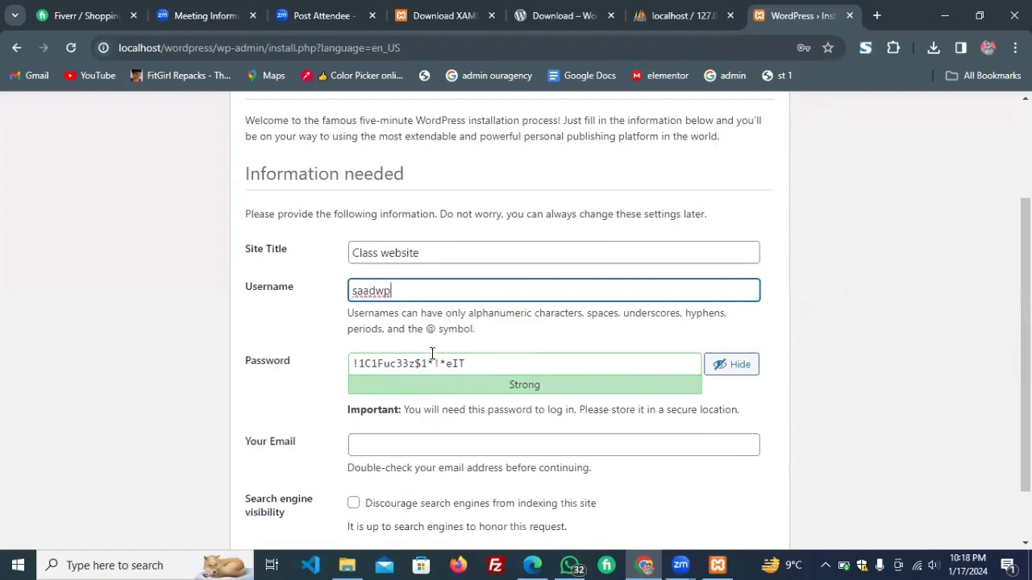
# Copy the generated strong password into a new tab and fill in an edited admin e-mail.
pyautogui.tripleClick(434, 363)
pyautogui.hotkey('ctrl', 'c')
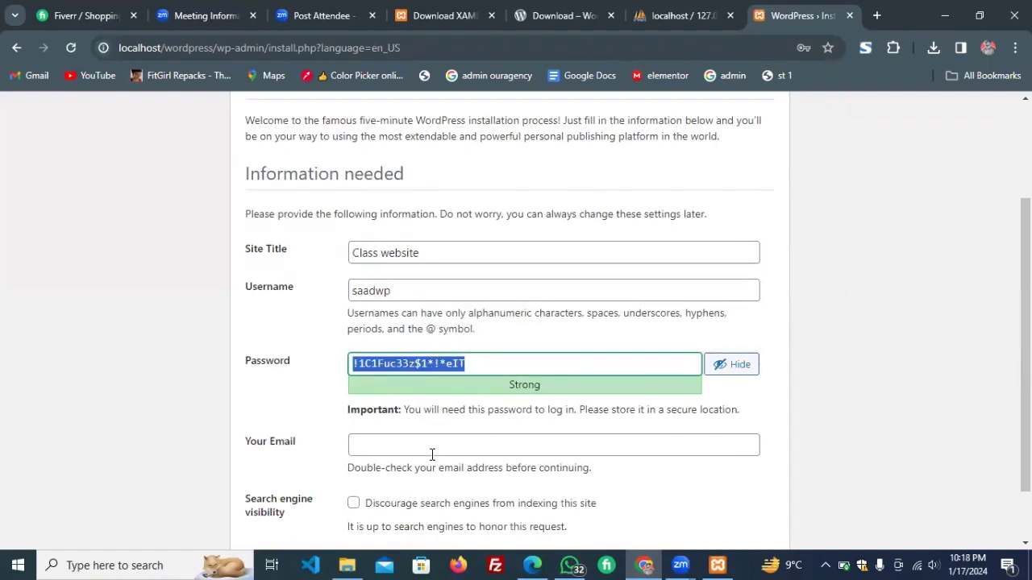
pyautogui.click(875, 15)
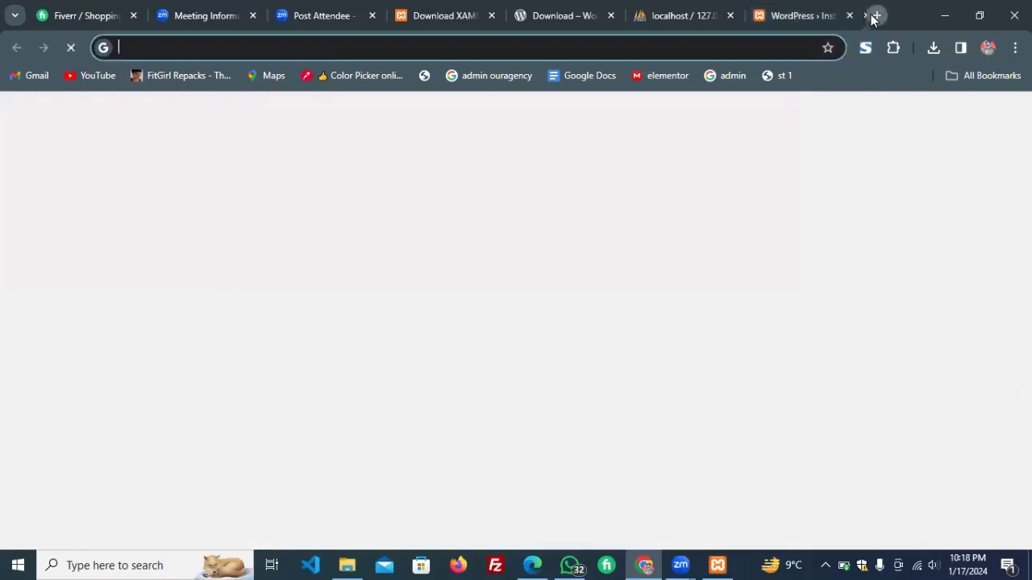
pyautogui.hotkey('ctrl', 'v')
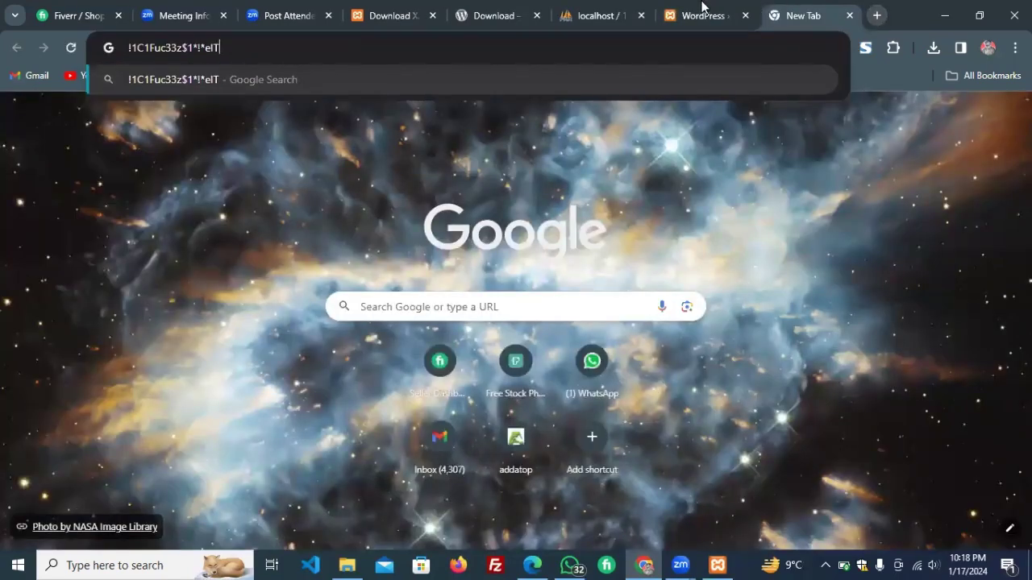
pyautogui.click(701, 12)
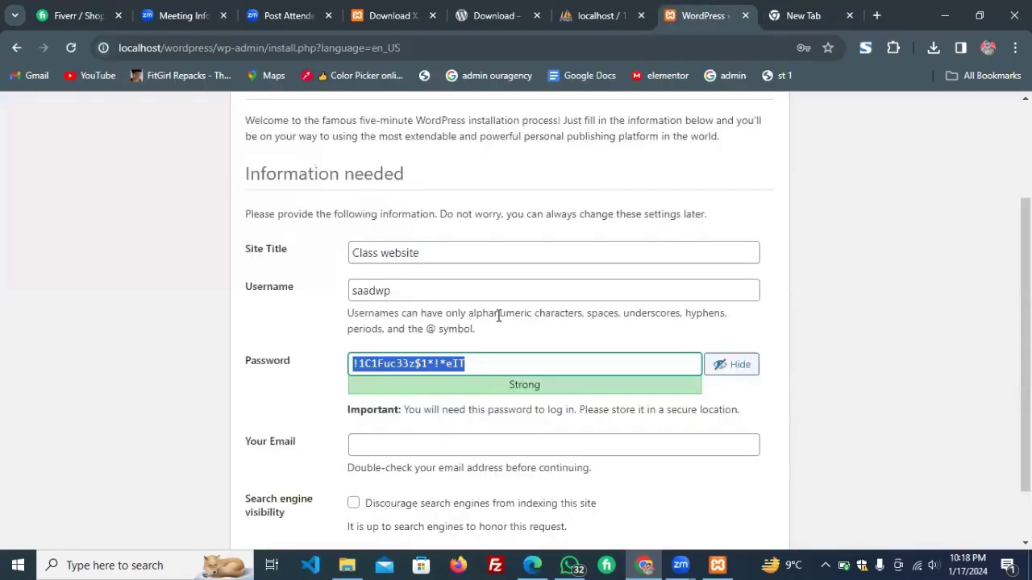
pyautogui.scroll(-1, 498, 316)
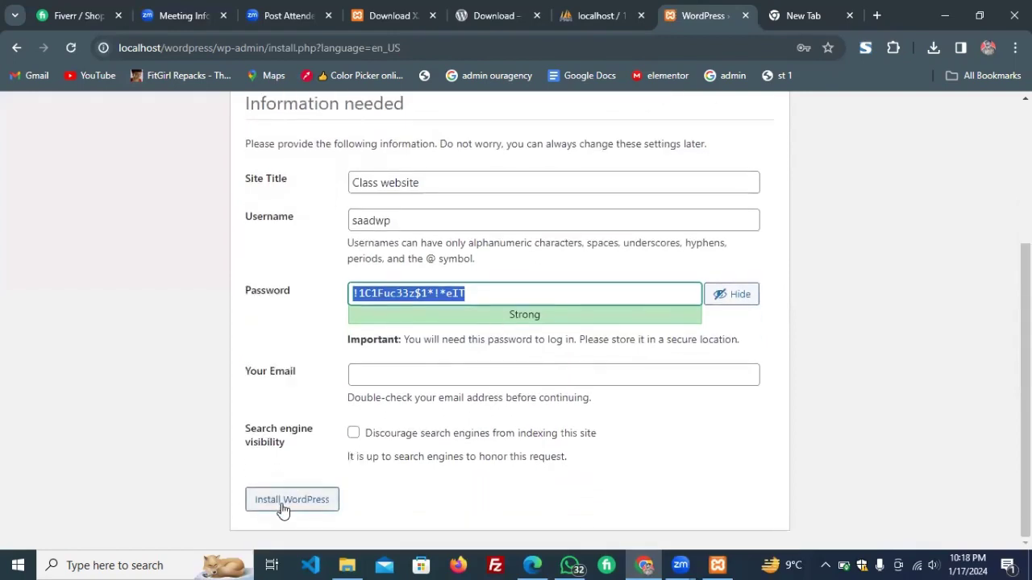
pyautogui.click(393, 374)
pyautogui.click(437, 410)
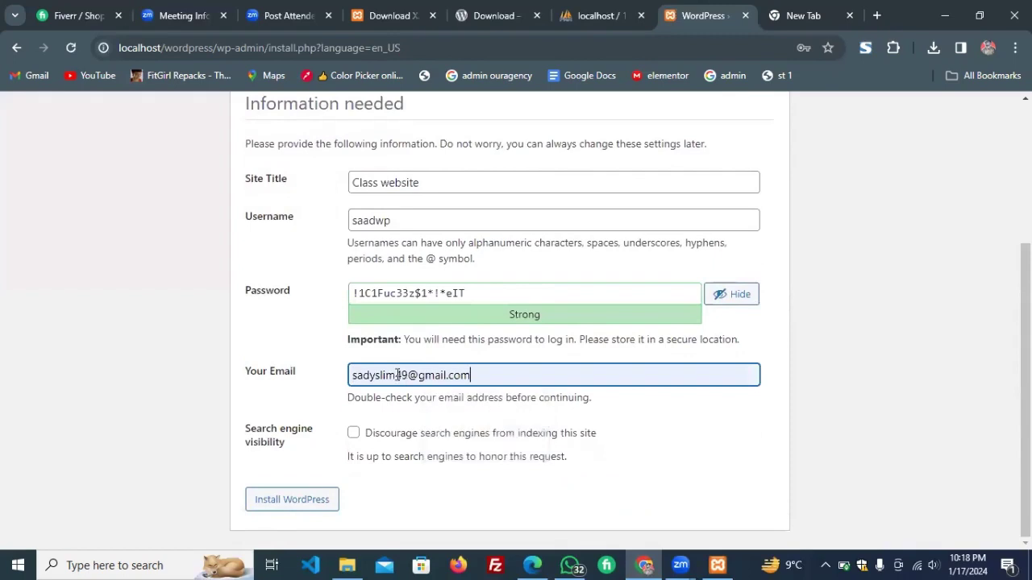
pyautogui.click(409, 375)
pyautogui.moveTo(409, 375); pyautogui.dragTo(384, 375)
pyautogui.write('is')
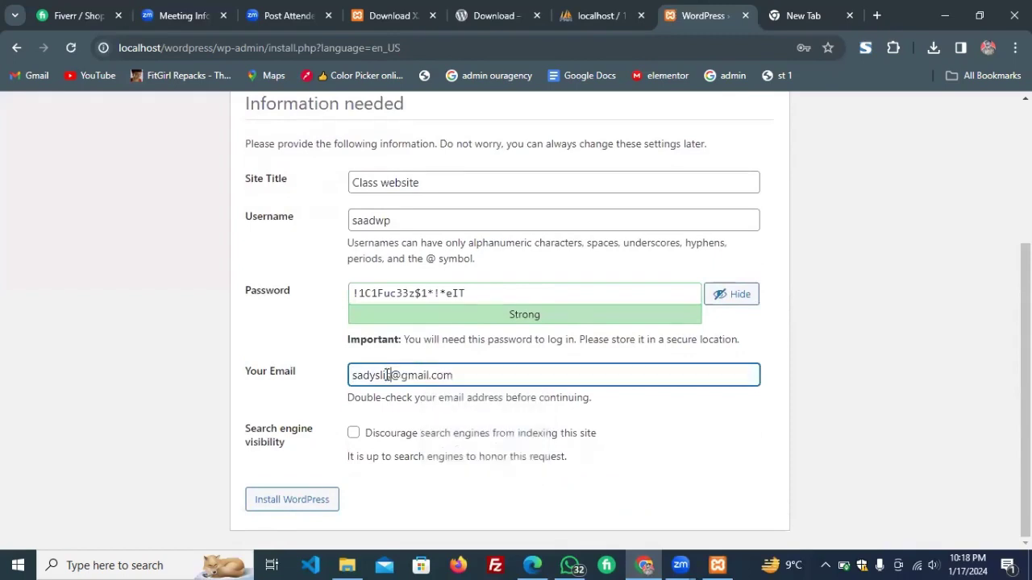
# Install WordPress and save the new login in Chrome.
pyautogui.click(307, 495)
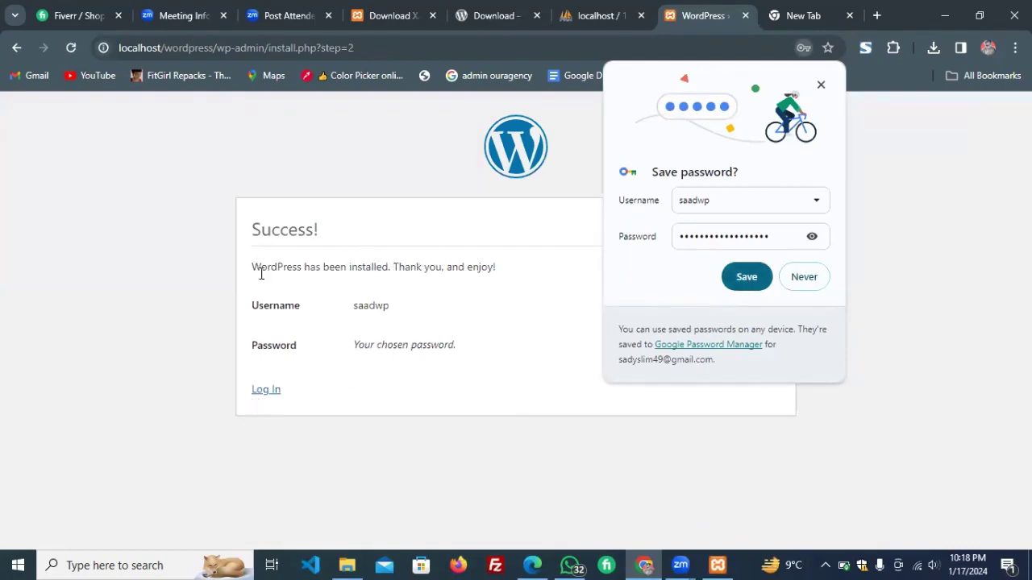
pyautogui.click(740, 279)
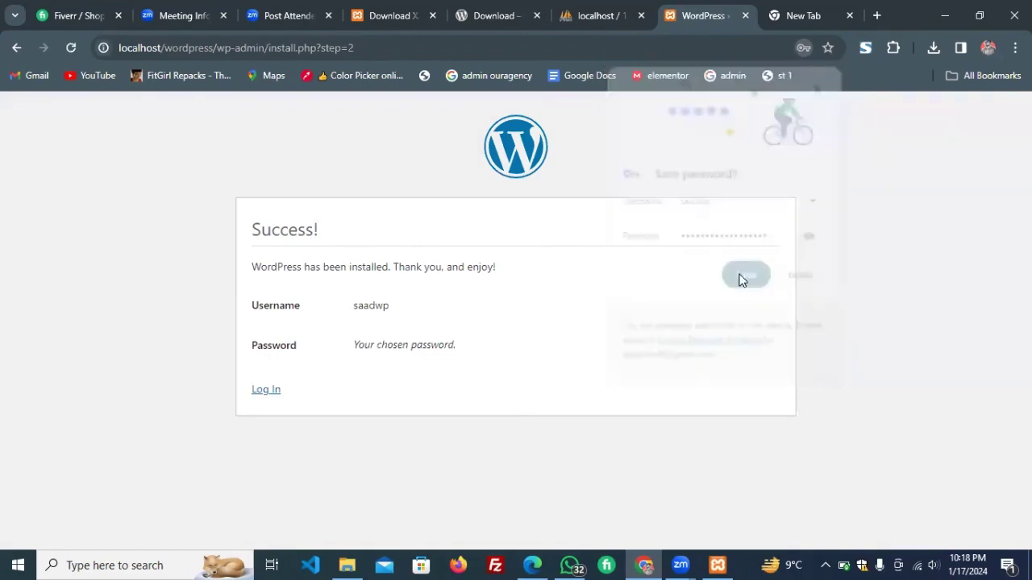
pyautogui.click(266, 390)
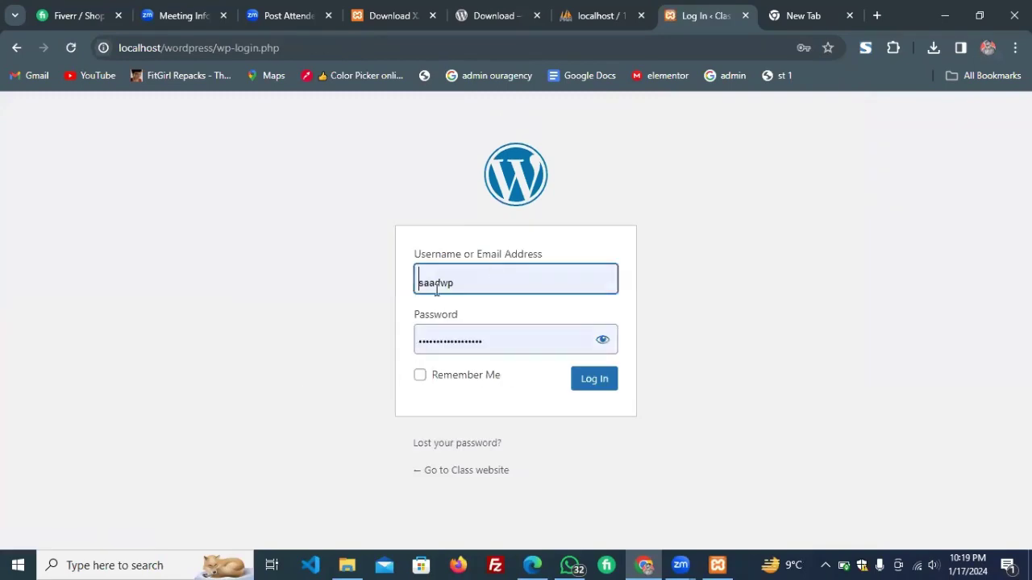
# Check the credentials against the copied password and log in with Remember Me ticked.
pyautogui.doubleClick(436, 290)
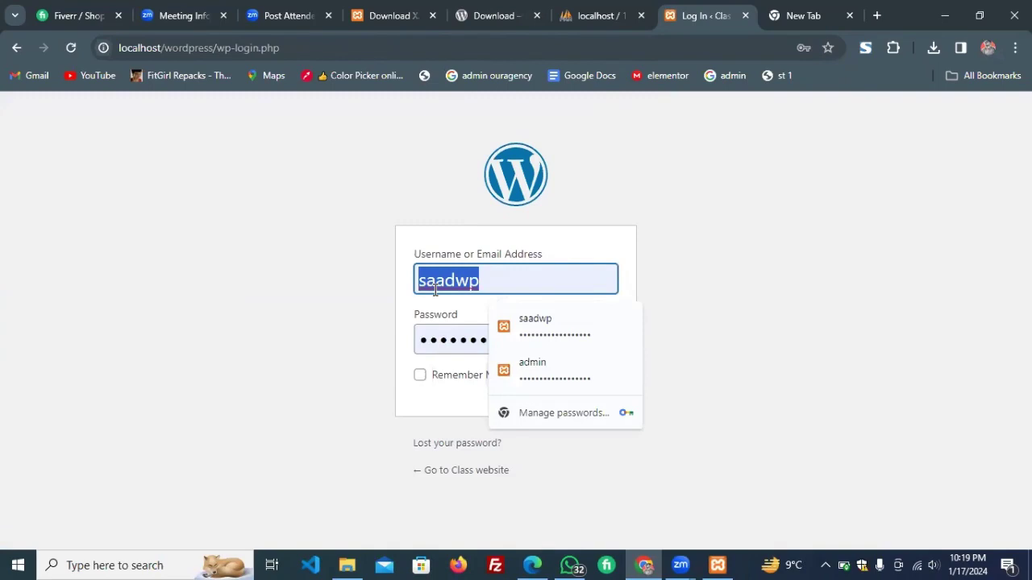
pyautogui.doubleClick(434, 336)
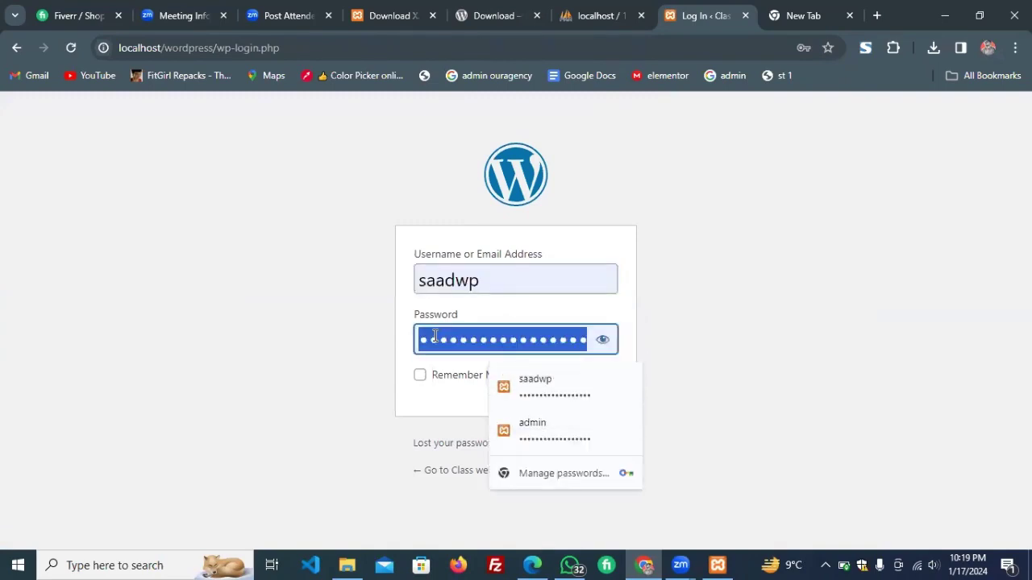
pyautogui.click(802, 16)
pyautogui.hotkey('ctrl', 'v')
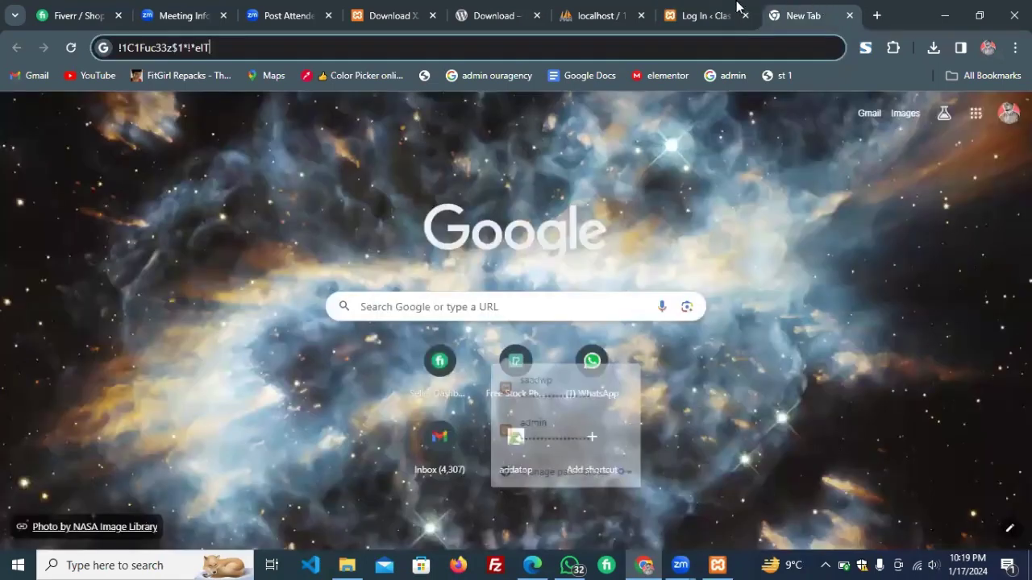
pyautogui.click(719, 11)
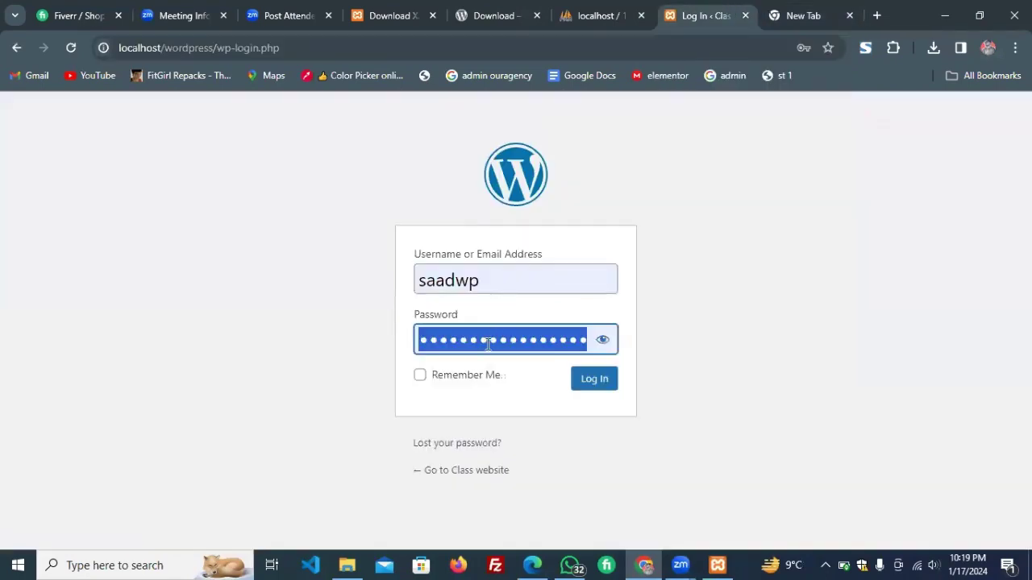
pyautogui.click(478, 383)
pyautogui.click(611, 385)
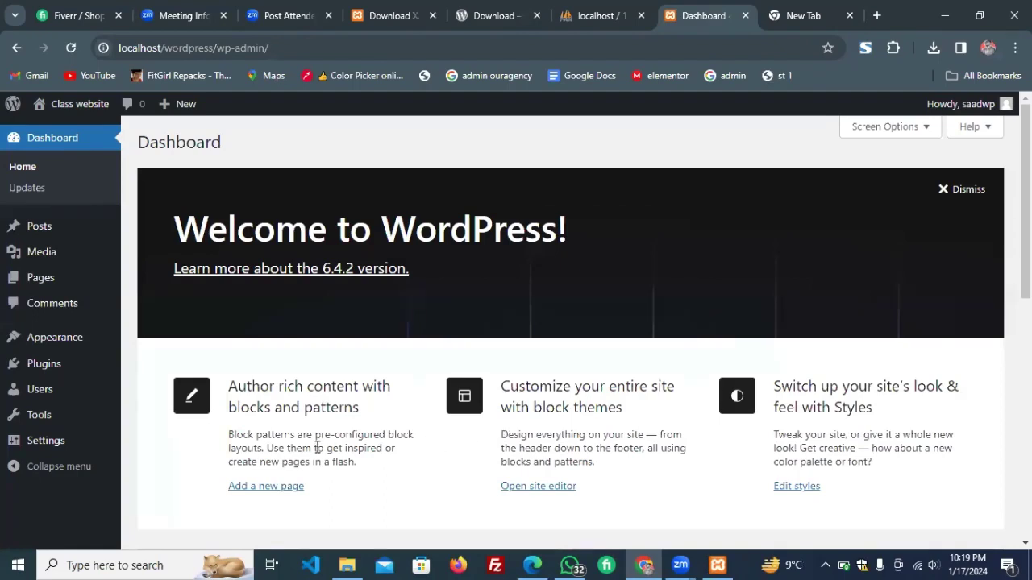
pyautogui.moveTo(78, 339)
pyautogui.click(347, 564)
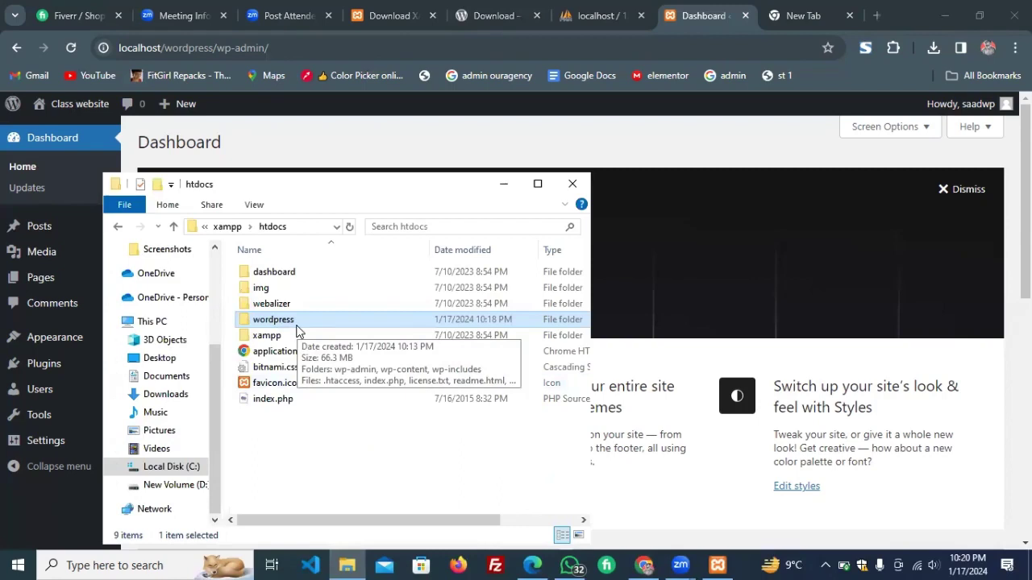
pyautogui.click(352, 155)
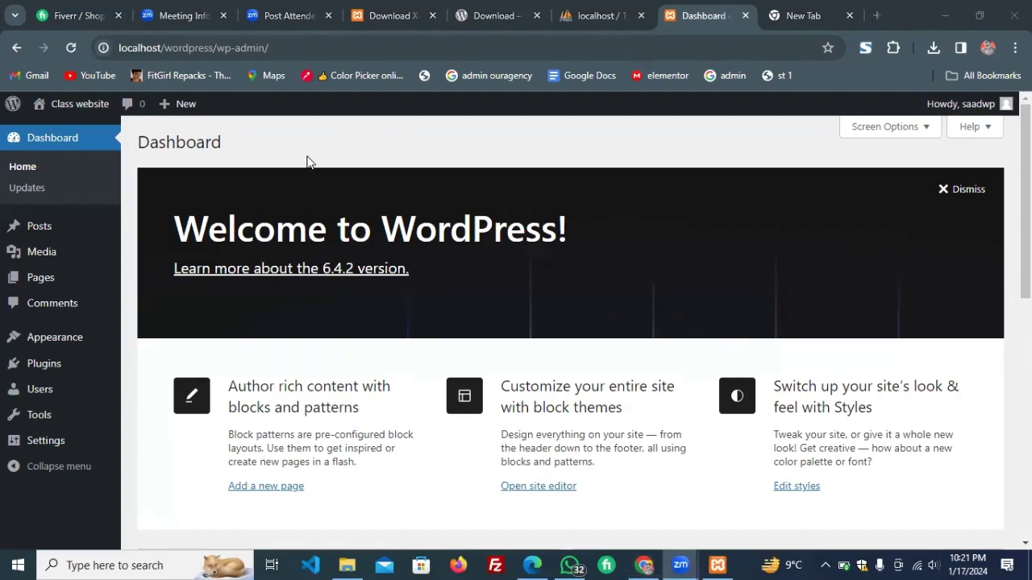
pyautogui.moveTo(75, 348)
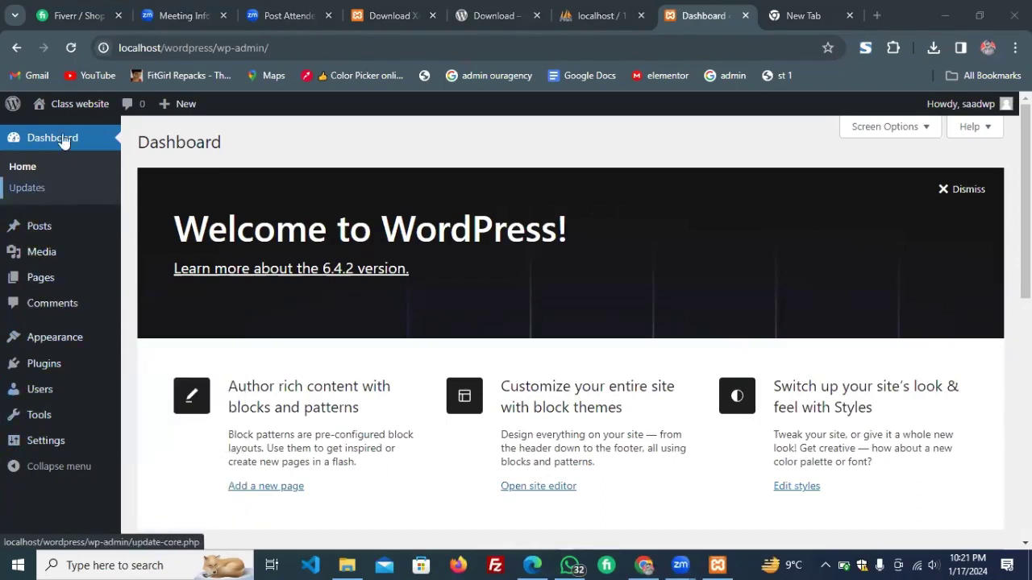
pyautogui.moveTo(38, 232)
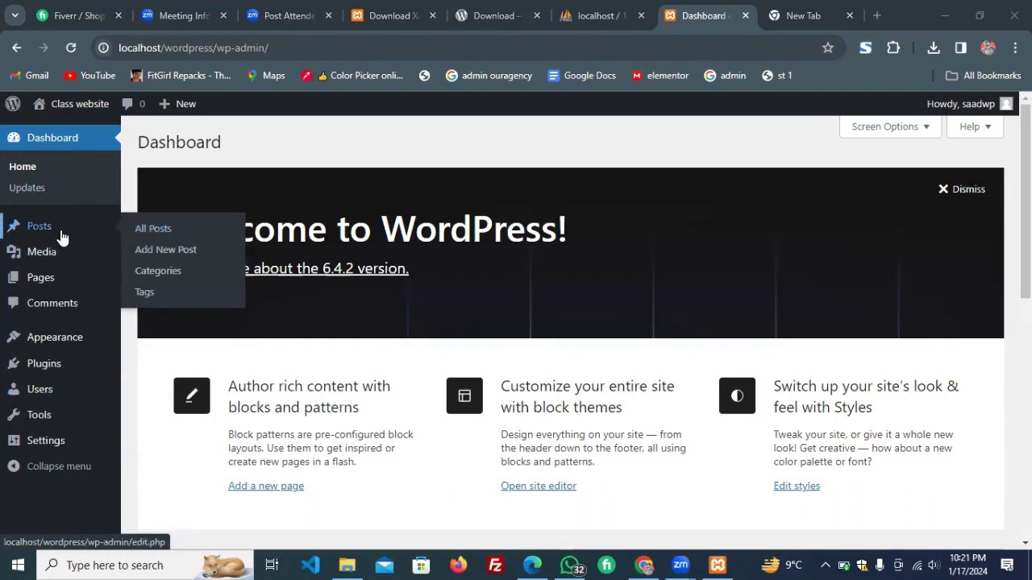
pyautogui.moveTo(60, 253)
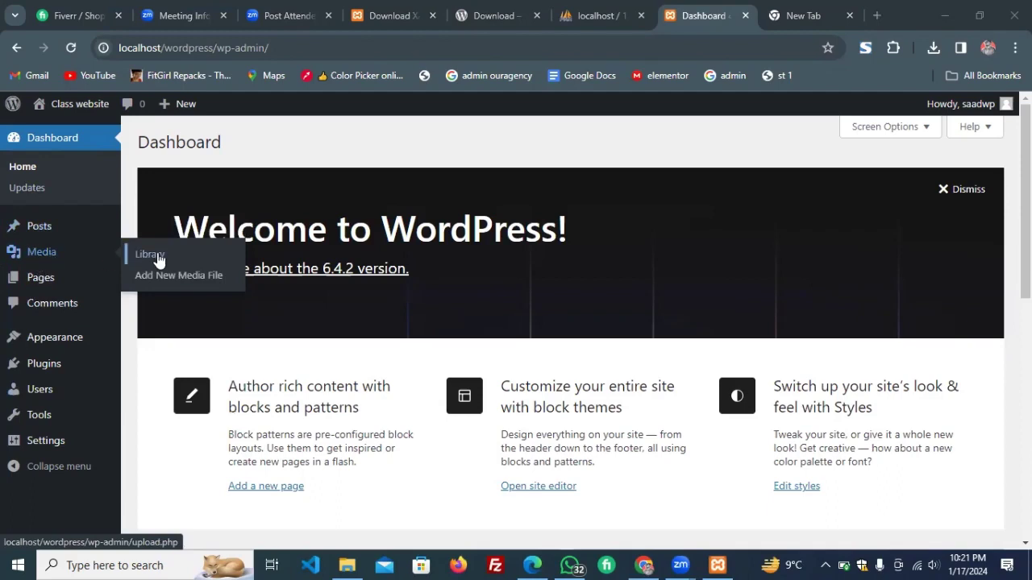
pyautogui.moveTo(67, 288)
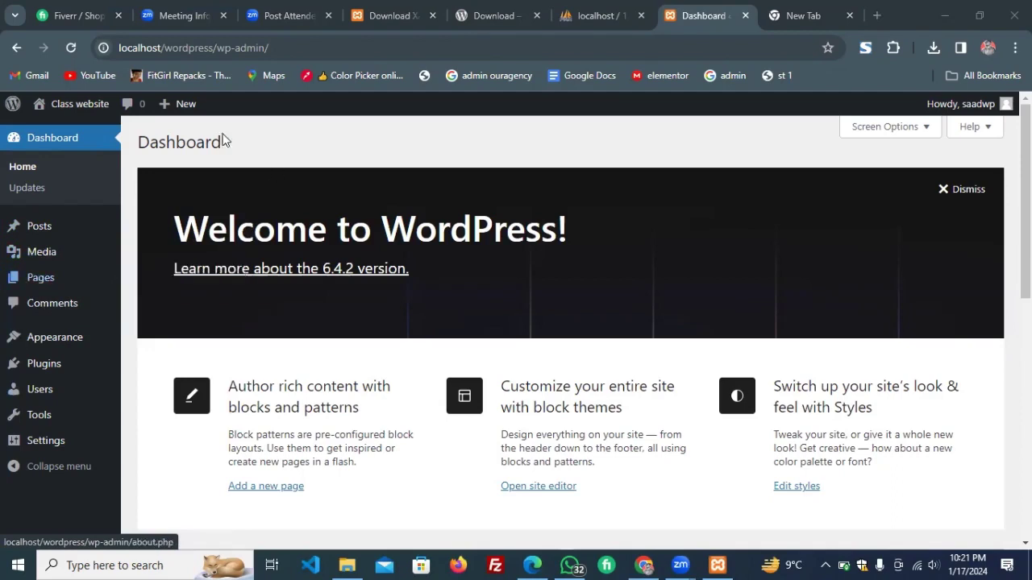
pyautogui.moveTo(84, 105)
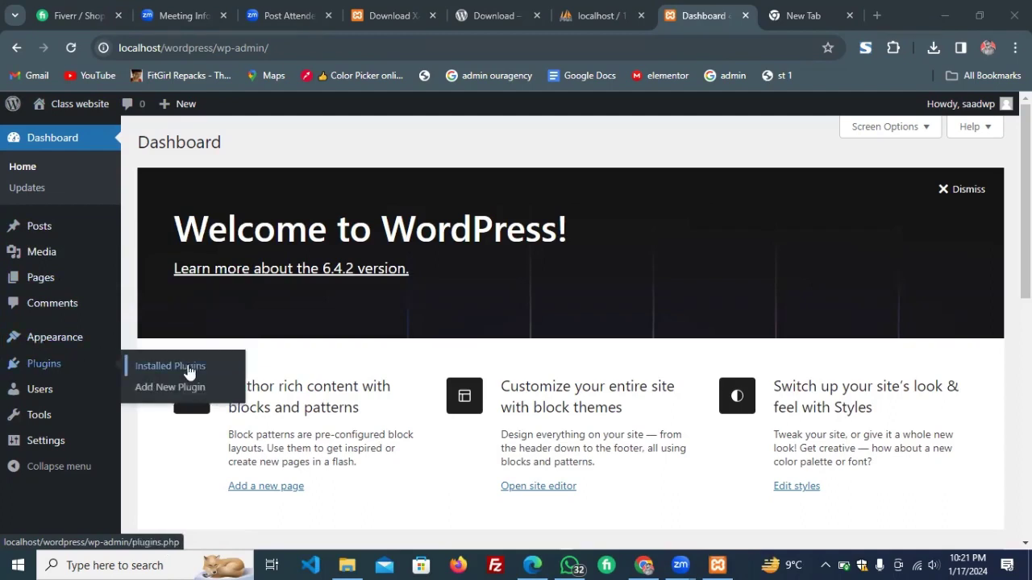
pyautogui.moveTo(36, 396)
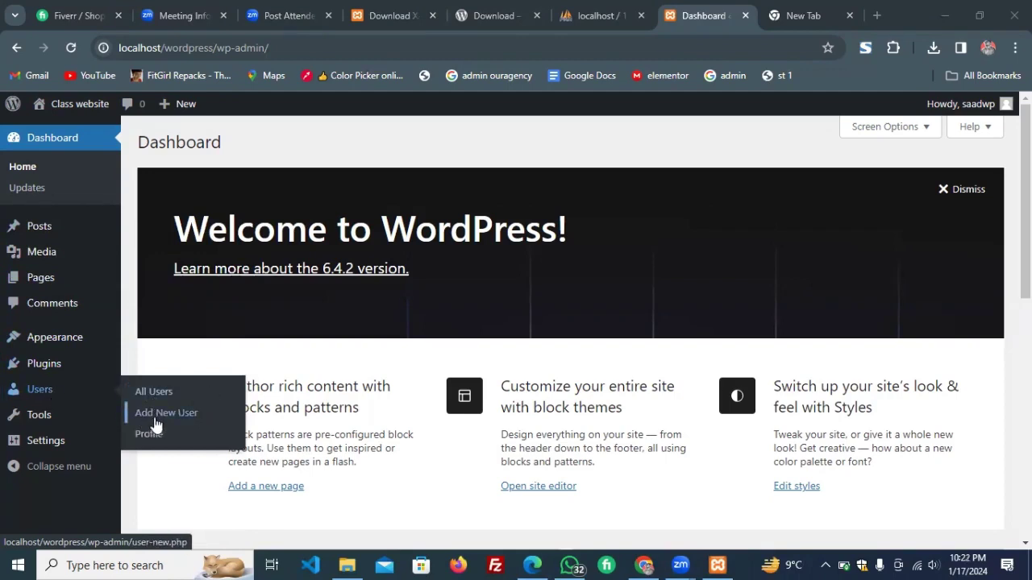
pyautogui.moveTo(50, 419)
pyautogui.moveTo(55, 448)
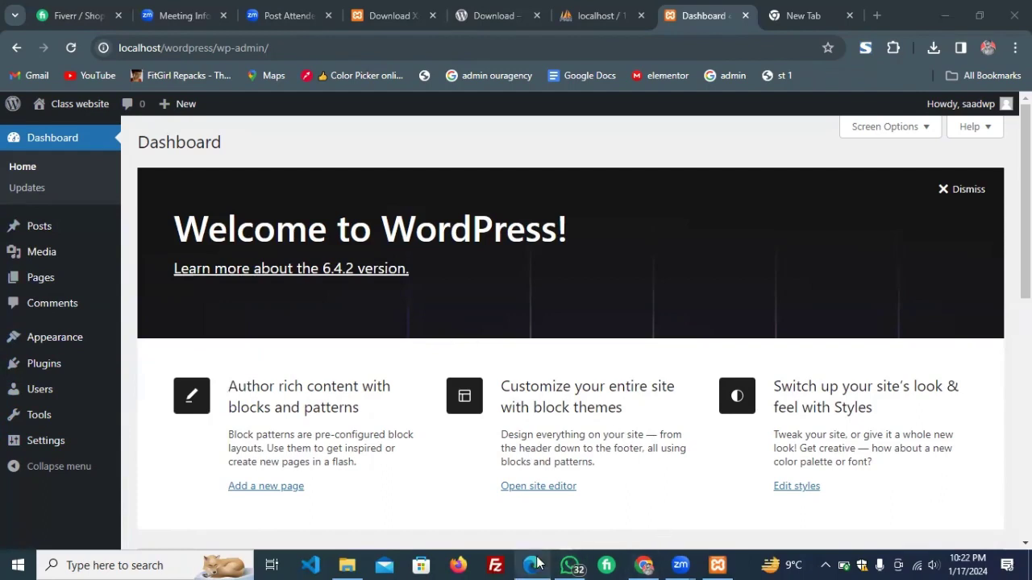
pyautogui.moveTo(534, 563)
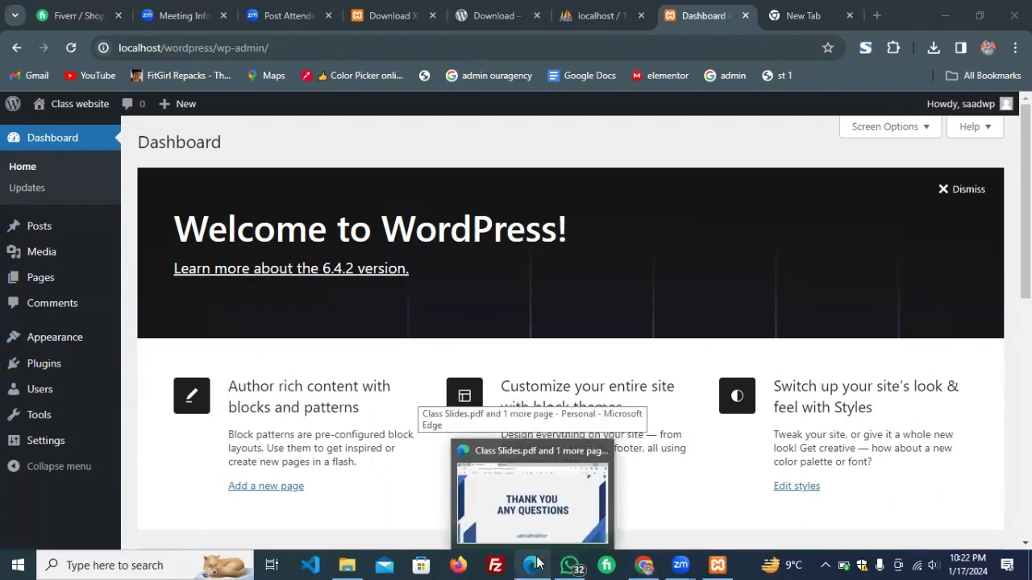
# Close the slides PDF and select Class Slides (1).pdf in the Downloads folder.
pyautogui.click(600, 452)
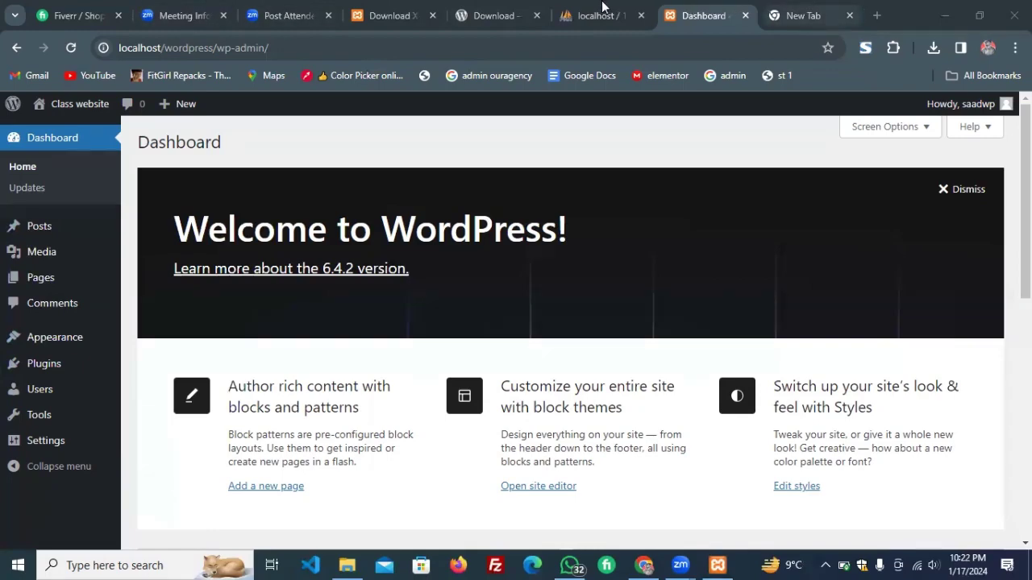
pyautogui.click(806, 15)
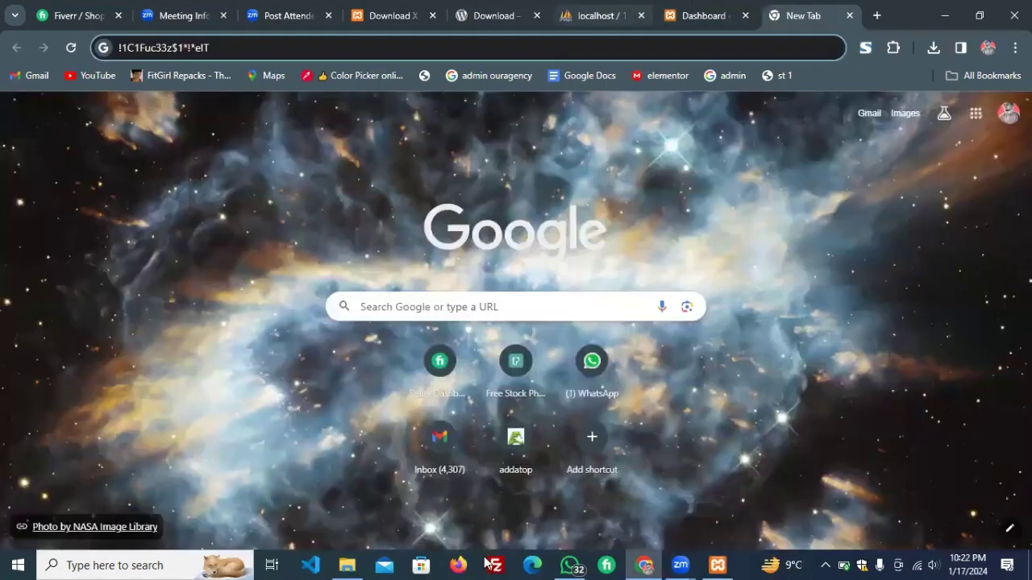
pyautogui.hotkey('ctrl', 'shift', 'Tab')
pyautogui.click(347, 564)
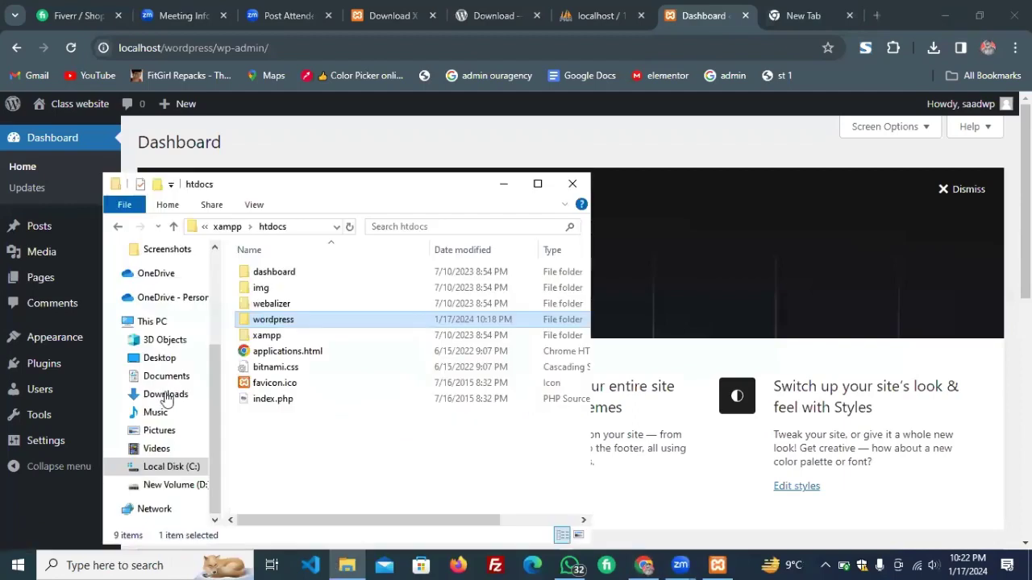
pyautogui.click(165, 394)
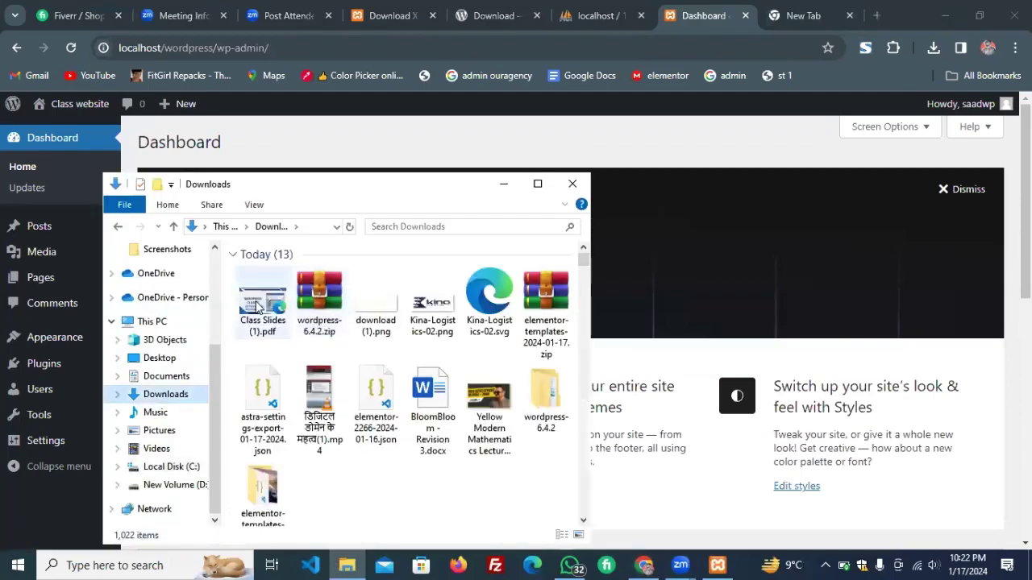
pyautogui.click(258, 306)
# Open Class Slides (1).pdf in Edge, maximized, and scroll to page 2.
pyautogui.doubleClick(258, 306)
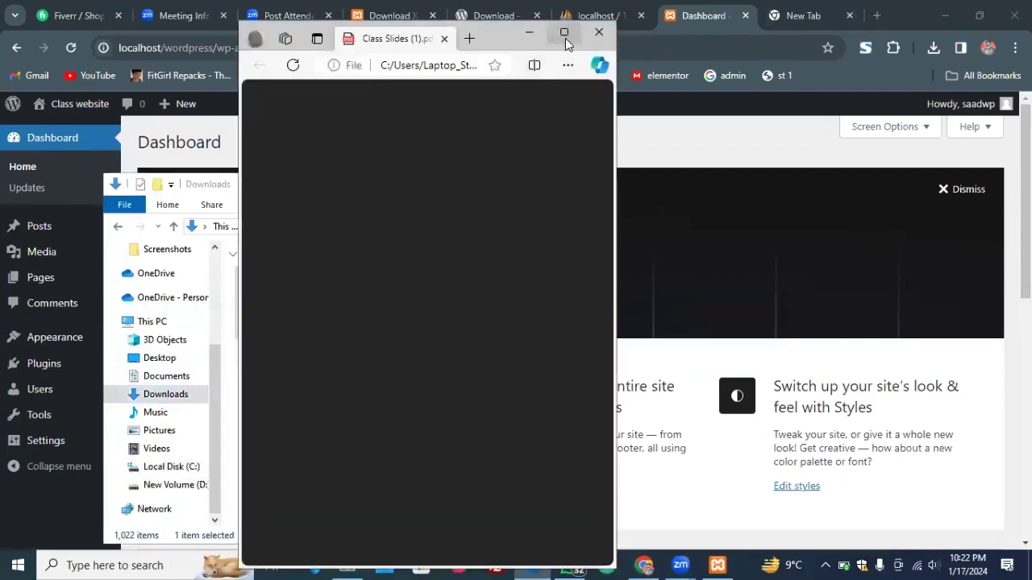
pyautogui.click(565, 38)
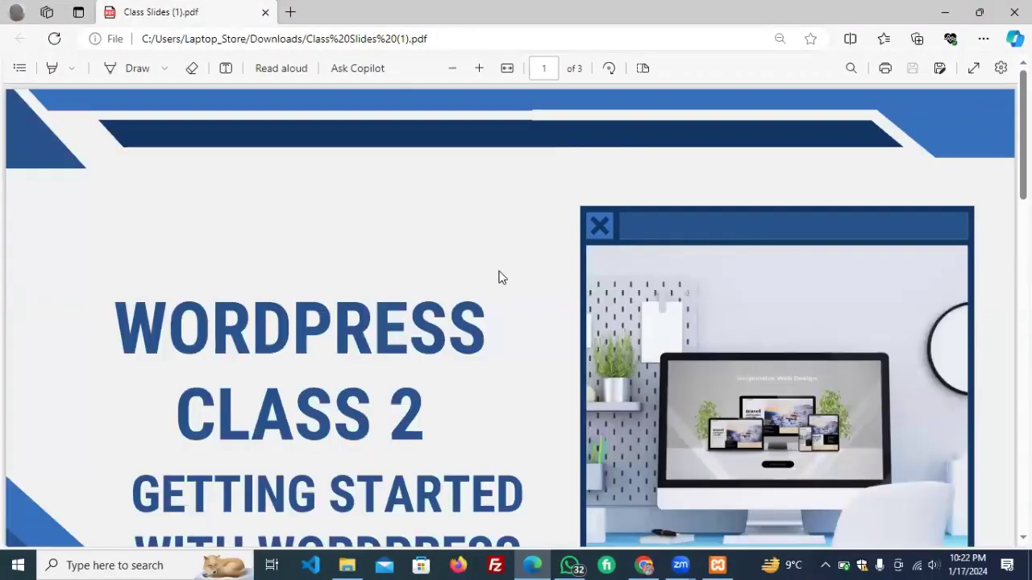
pyautogui.scroll(-3, 498, 277)
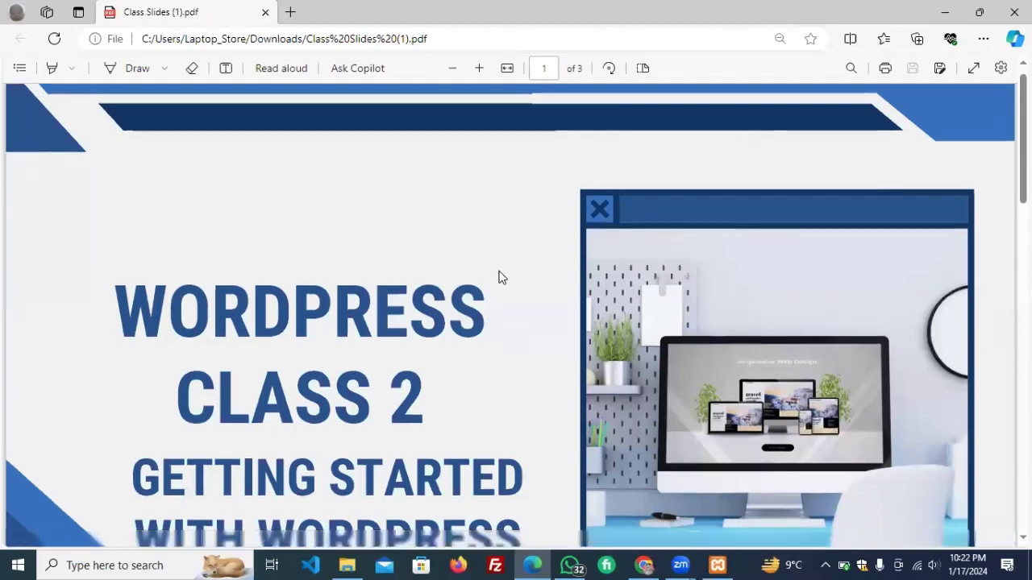
pyautogui.scroll(-5, 498, 277)
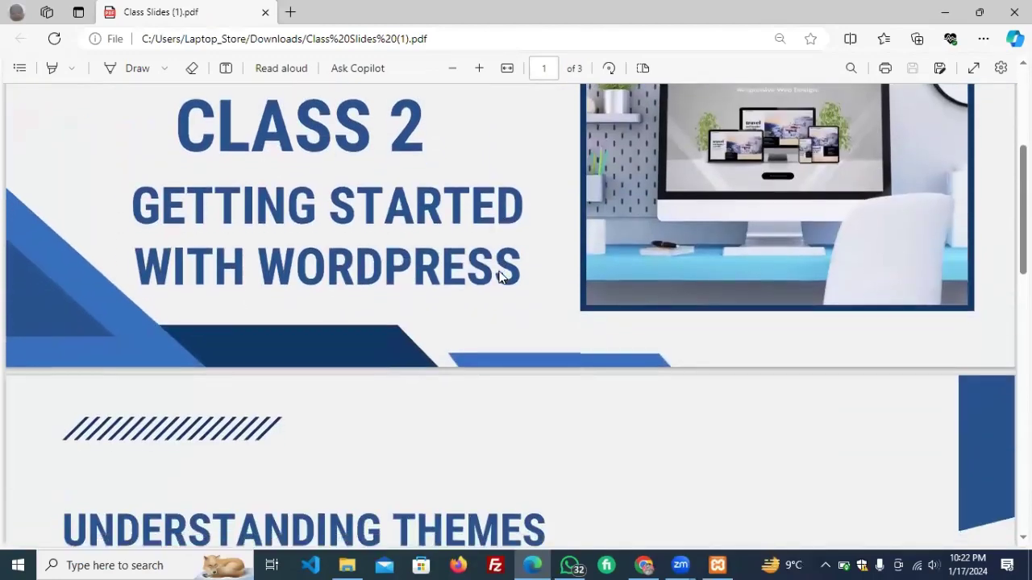
pyautogui.scroll(-1, 498, 278)
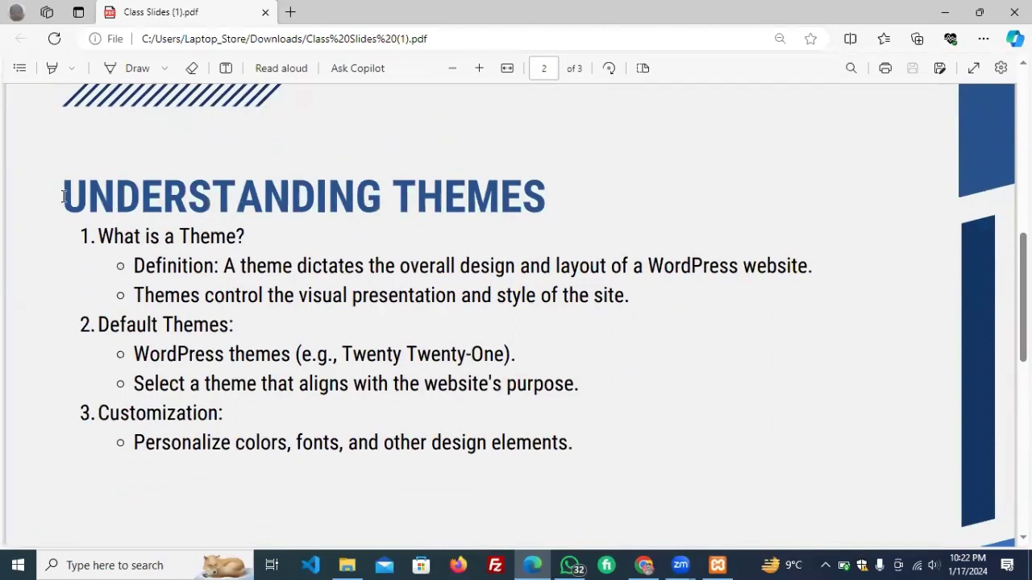
# Highlight the Understanding Themes title and the words design and layout in its definition.
pyautogui.moveTo(63, 194); pyautogui.dragTo(681, 199)
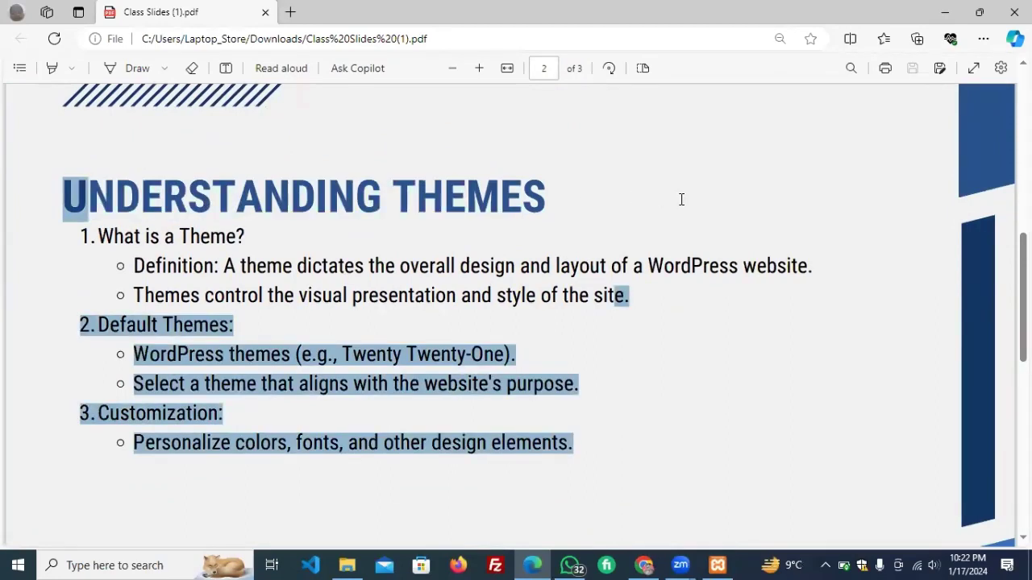
pyautogui.click(228, 265)
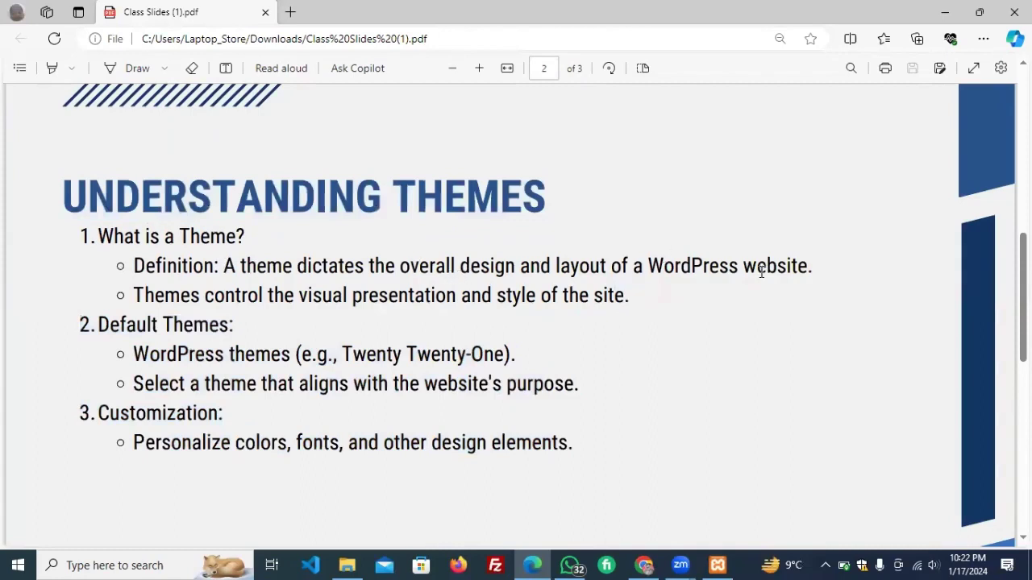
pyautogui.moveTo(812, 272); pyautogui.dragTo(718, 277)
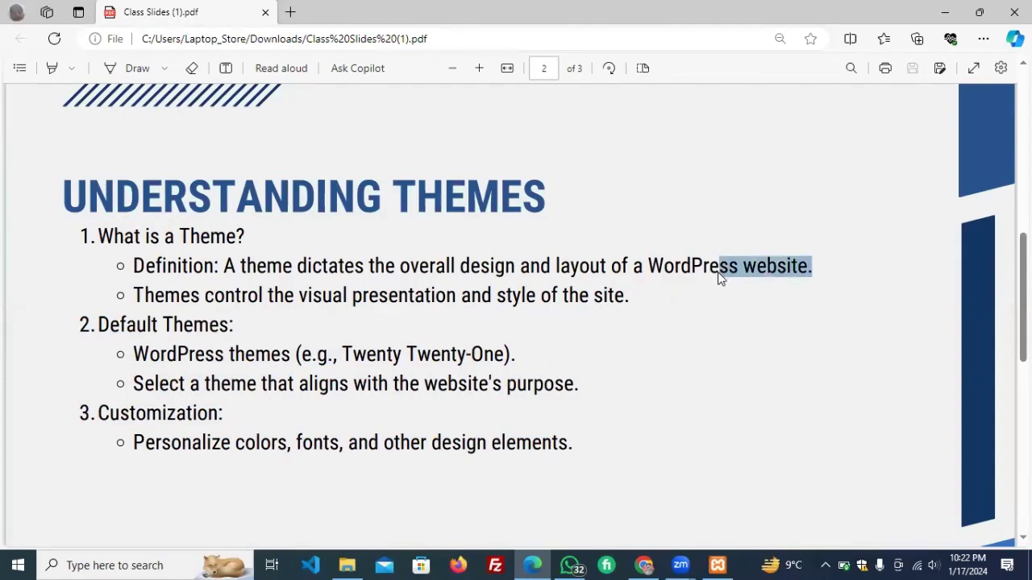
pyautogui.doubleClick(481, 267)
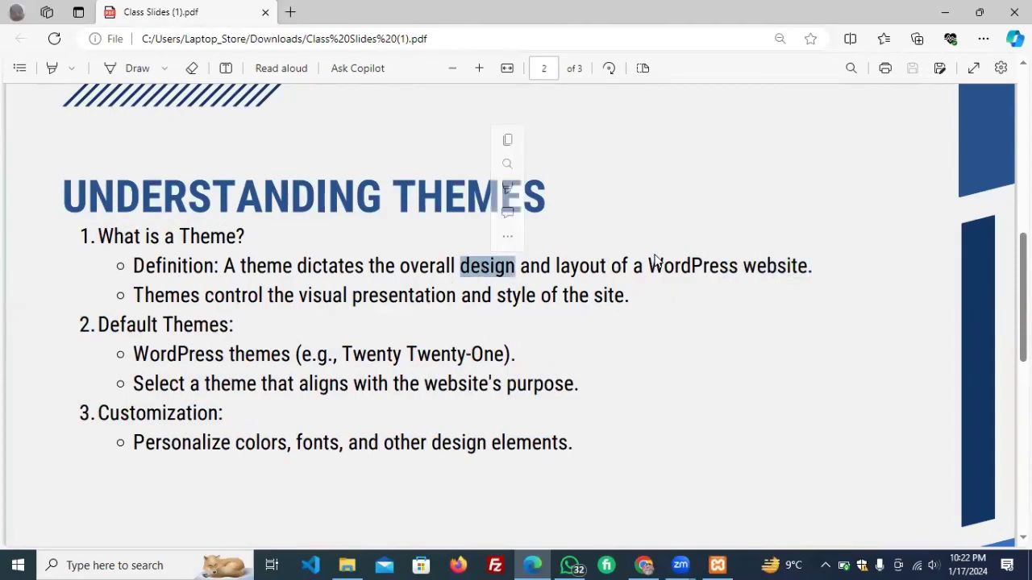
pyautogui.doubleClick(594, 268)
pyautogui.scroll(3, 594, 267)
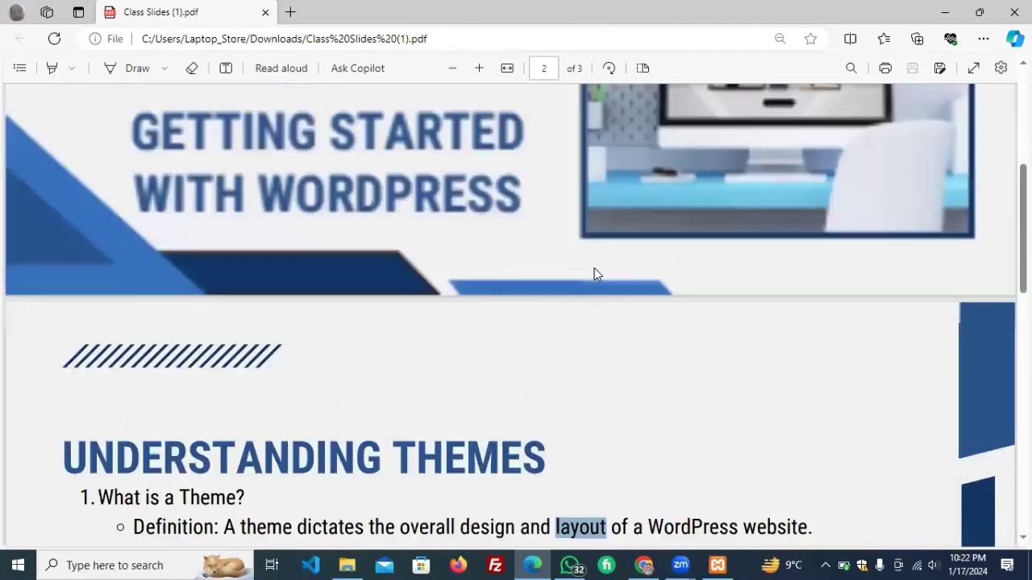
pyautogui.scroll(3, 594, 267)
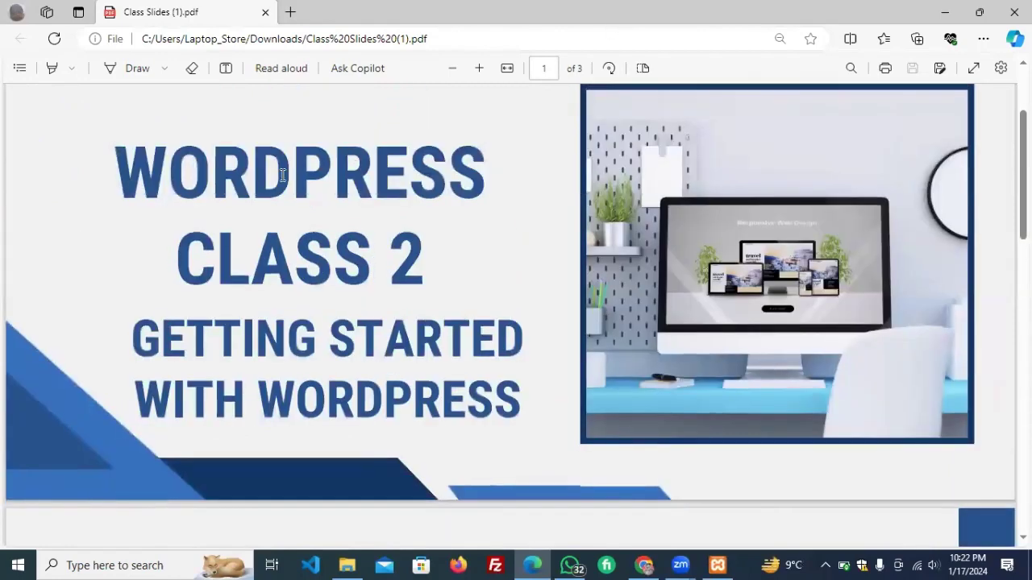
pyautogui.scroll(-6, 237, 307)
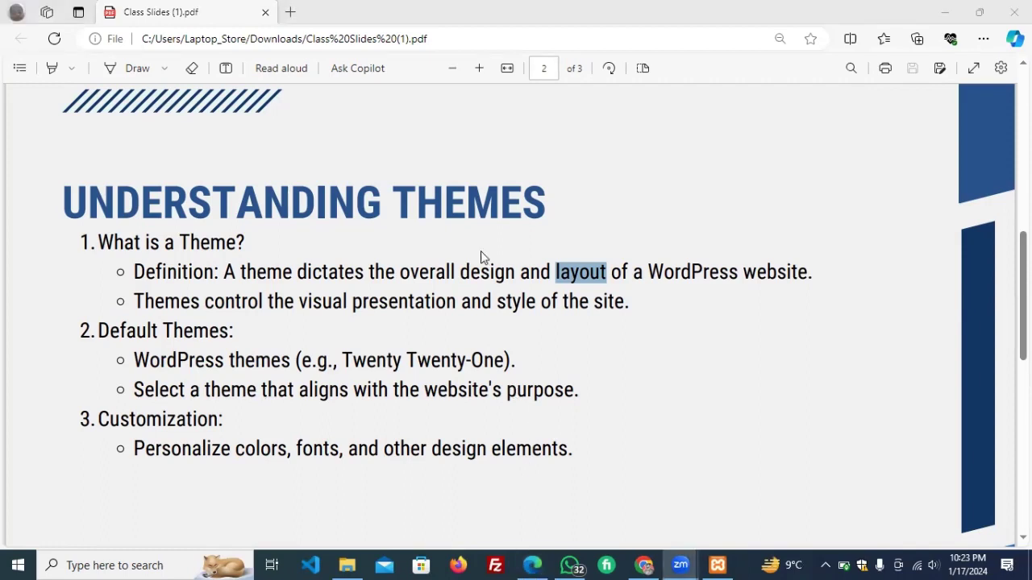
pyautogui.scroll(1, 482, 256)
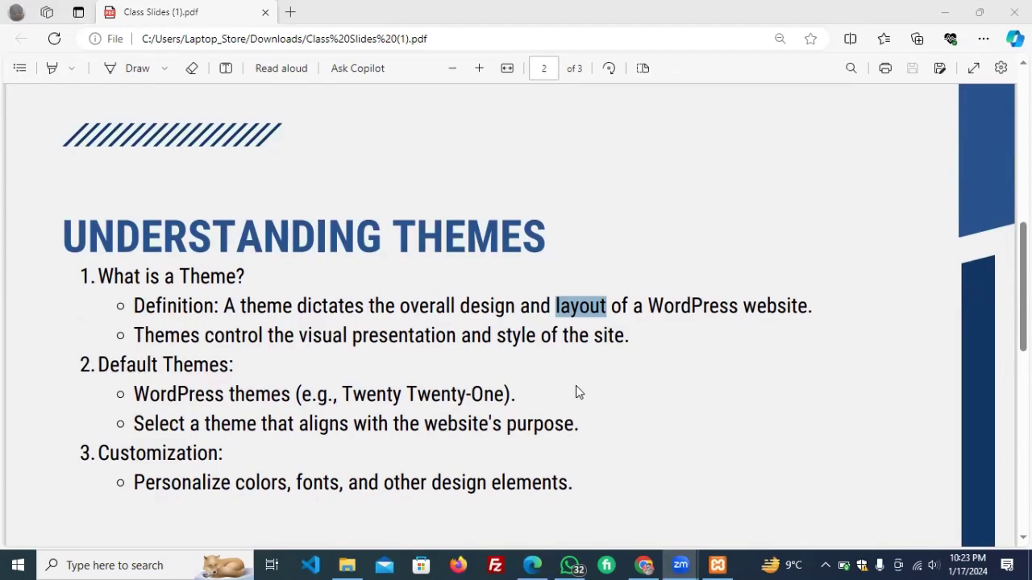
# Bring Chrome forward and open Appearance > Themes, with Twenty Twenty-Four active among three themes.
pyautogui.moveTo(649, 564)
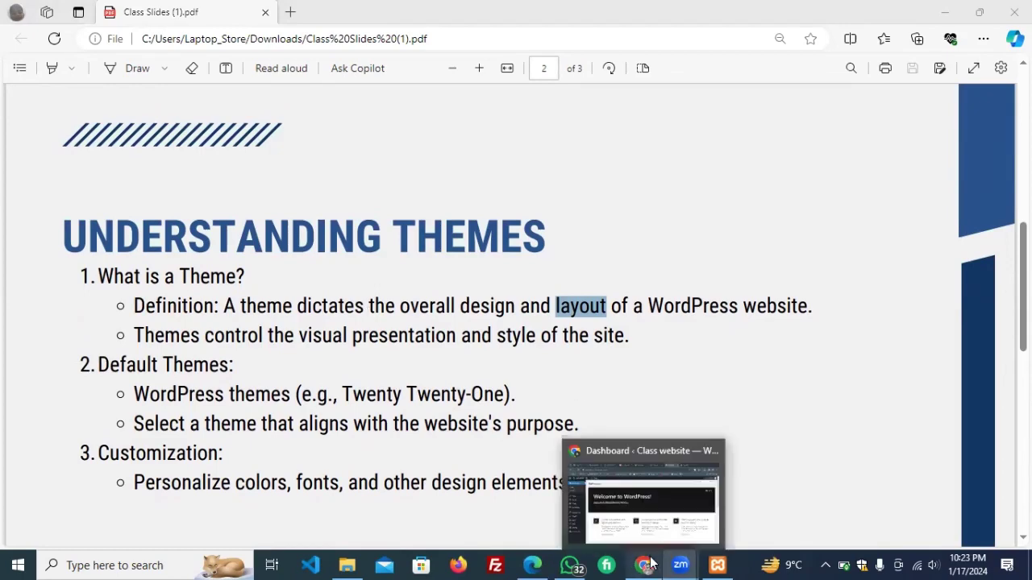
pyautogui.click(649, 564)
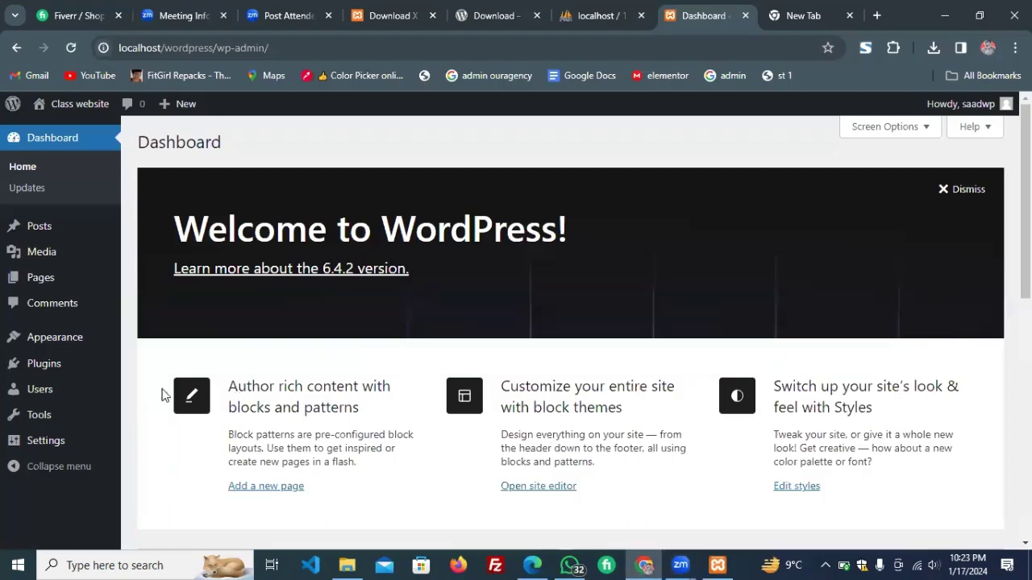
pyautogui.moveTo(76, 345)
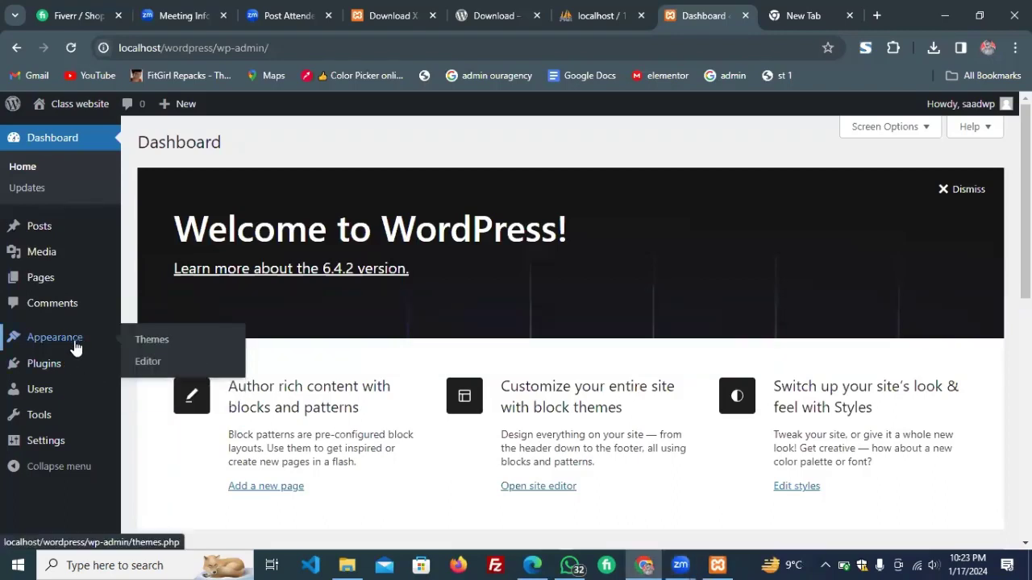
pyautogui.click(146, 339)
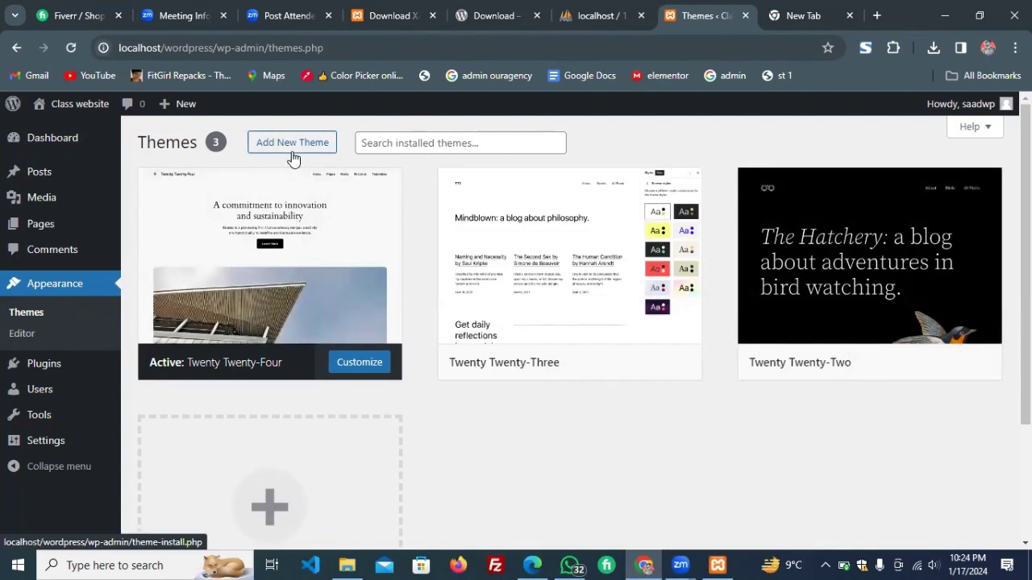
# Open Add New Theme and browse the popular themes, including Astra, OceanWP and Kadence.
pyautogui.click(293, 158)
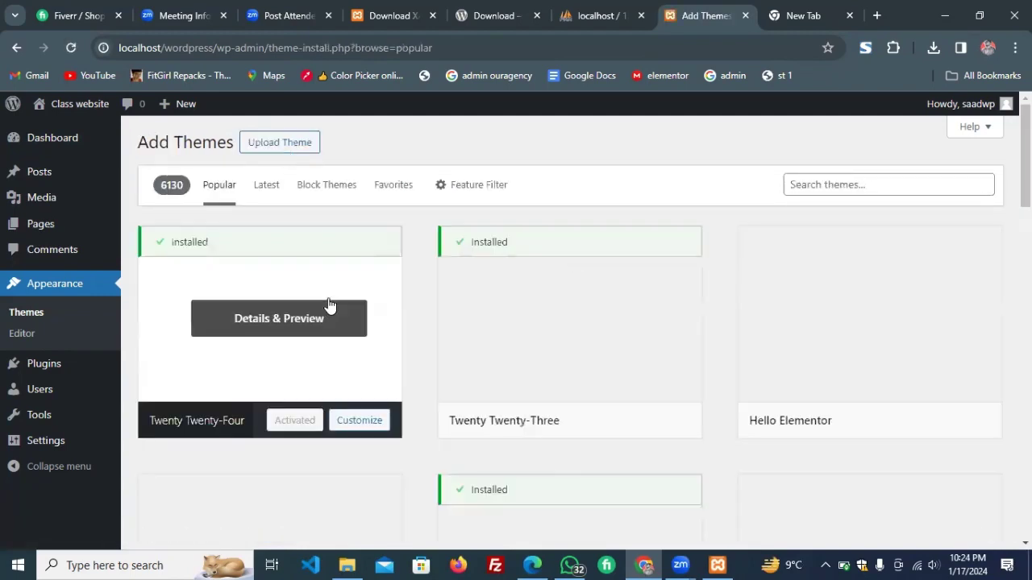
pyautogui.scroll(-2, 328, 304)
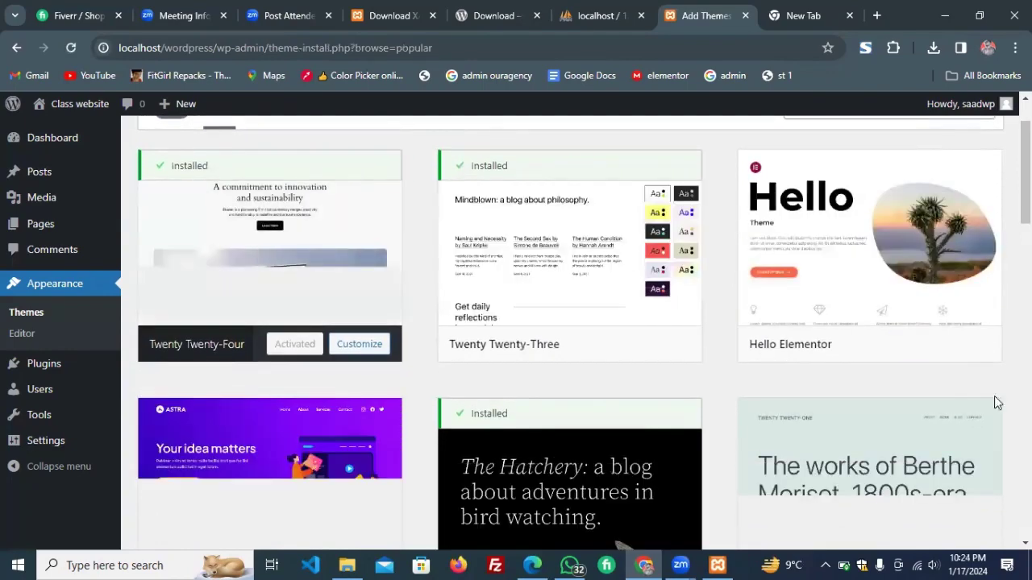
pyautogui.scroll(-4, 979, 415)
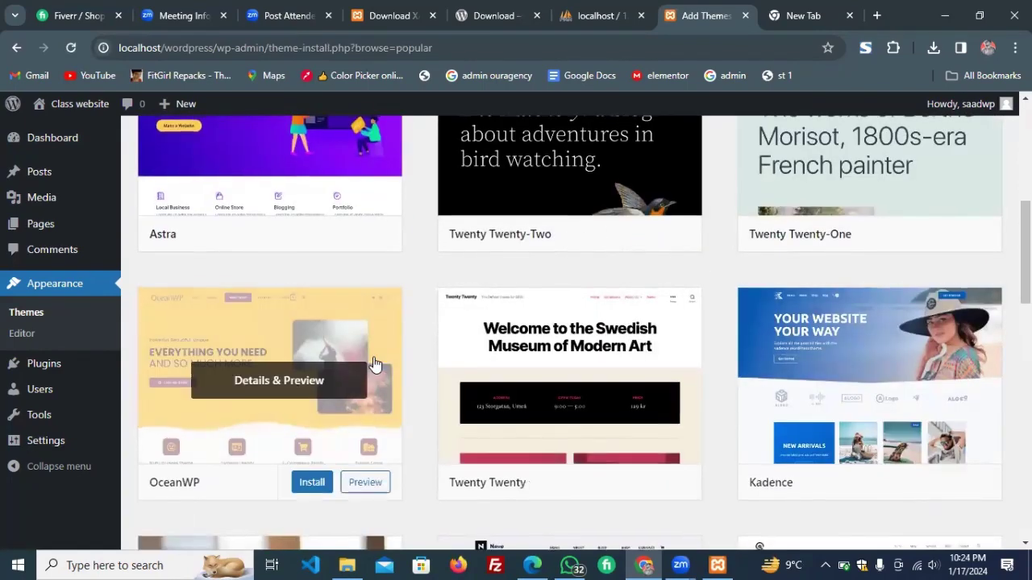
pyautogui.scroll(1, 374, 364)
pyautogui.scroll(2, 375, 365)
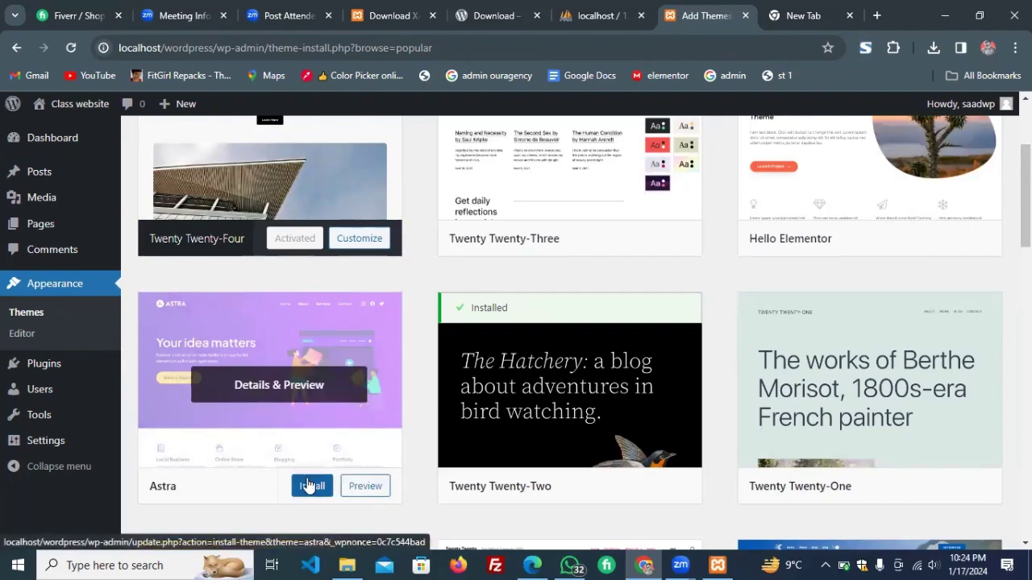
# Install the Astra theme from the popular themes list.
pyautogui.click(307, 485)
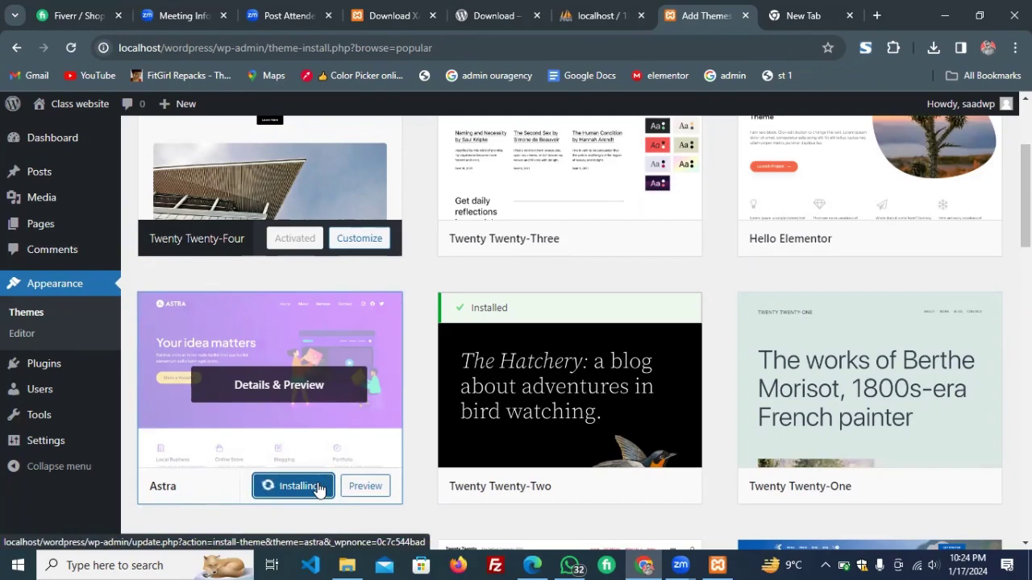
pyautogui.scroll(-1, 319, 489)
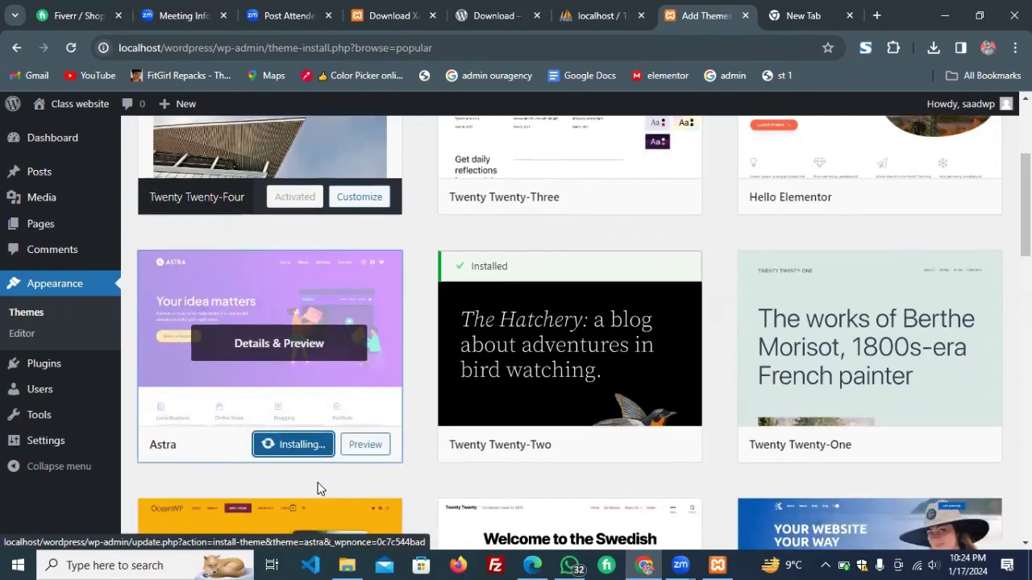
pyautogui.scroll(-2, 453, 357)
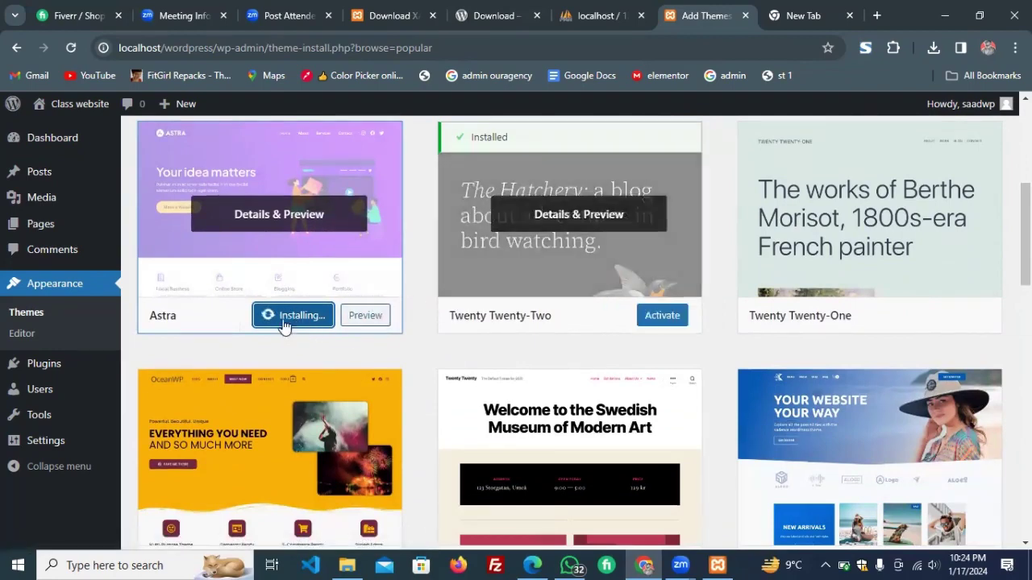
pyautogui.scroll(-1, 267, 325)
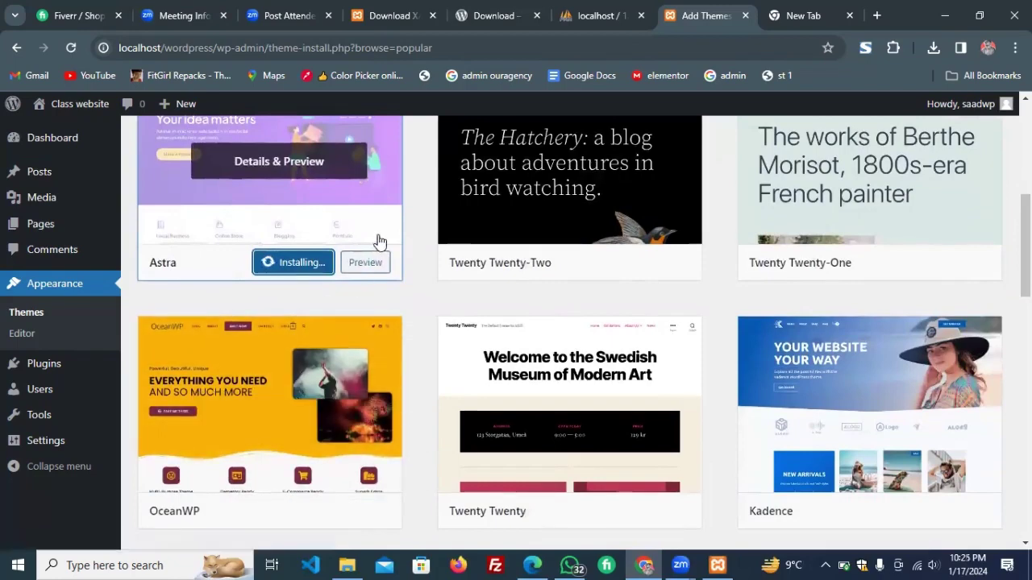
pyautogui.scroll(2, 367, 246)
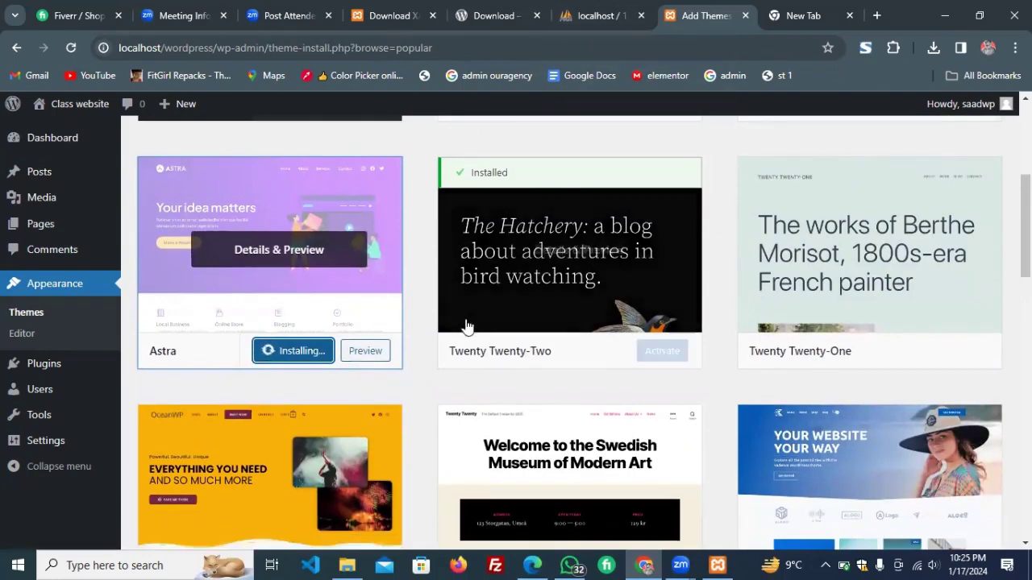
pyautogui.moveTo(45, 363)
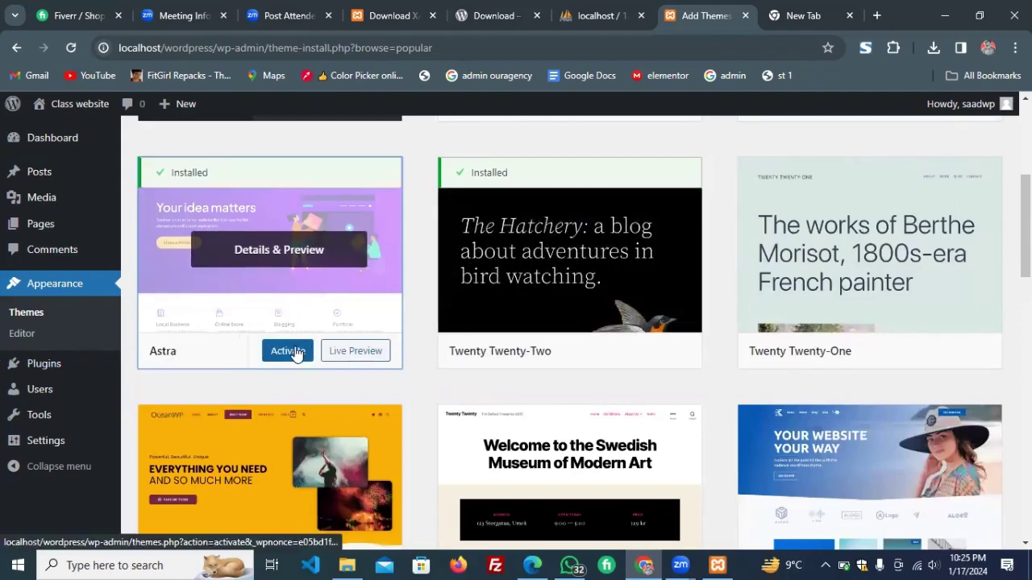
# Activate the Astra theme, then return to the Class Slides PDF's Understanding Themes slide.
pyautogui.click(294, 353)
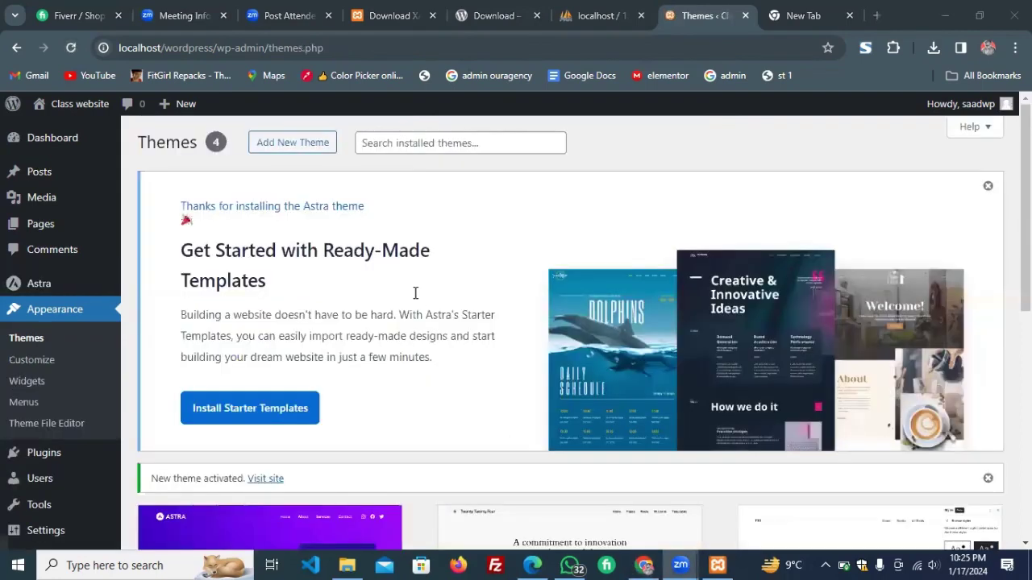
pyautogui.scroll(-3, 415, 293)
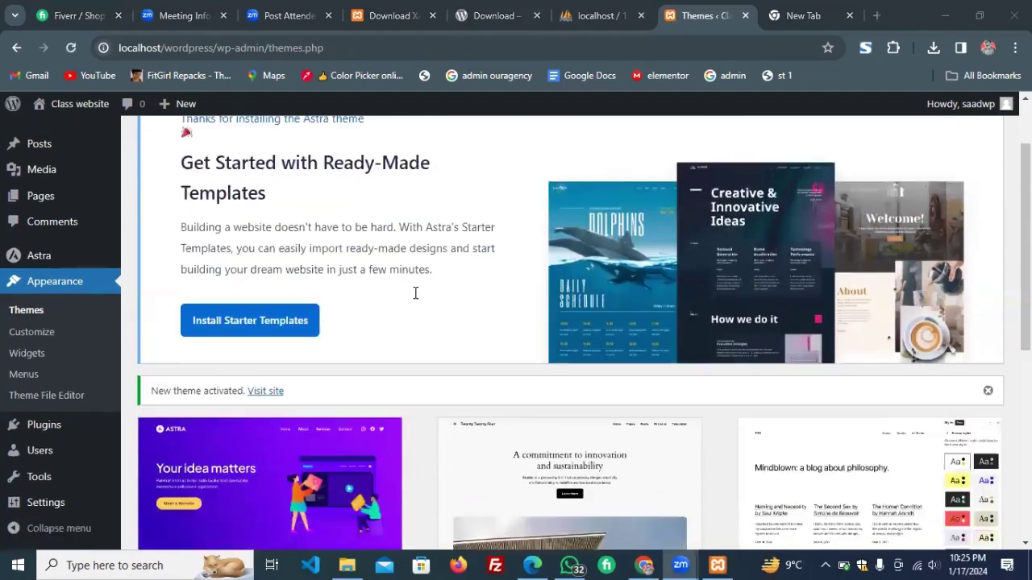
pyautogui.scroll(-2, 330, 397)
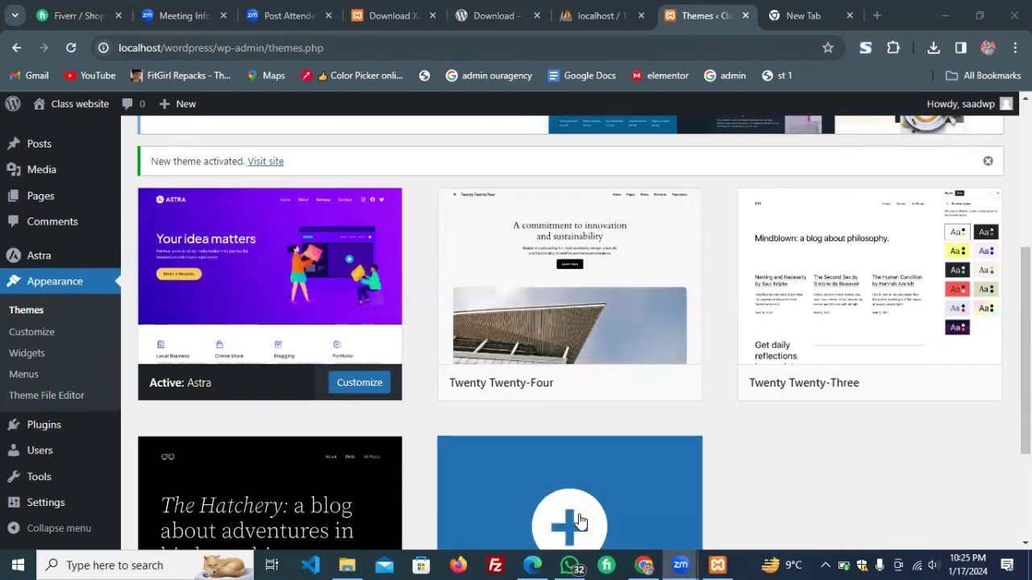
pyautogui.click(532, 565)
pyautogui.scroll(-1, 454, 408)
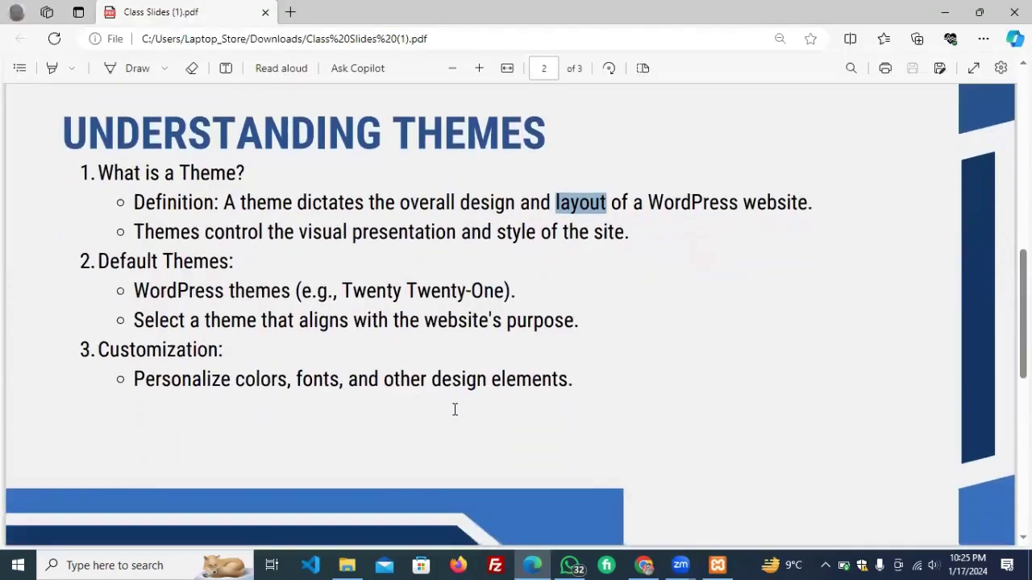
# Highlight 'Personalize colors', the UNDERSTANDING THEMES title and 'design elements', then move to page 3.
pyautogui.click(163, 381)
pyautogui.moveTo(164, 381); pyautogui.dragTo(289, 387)
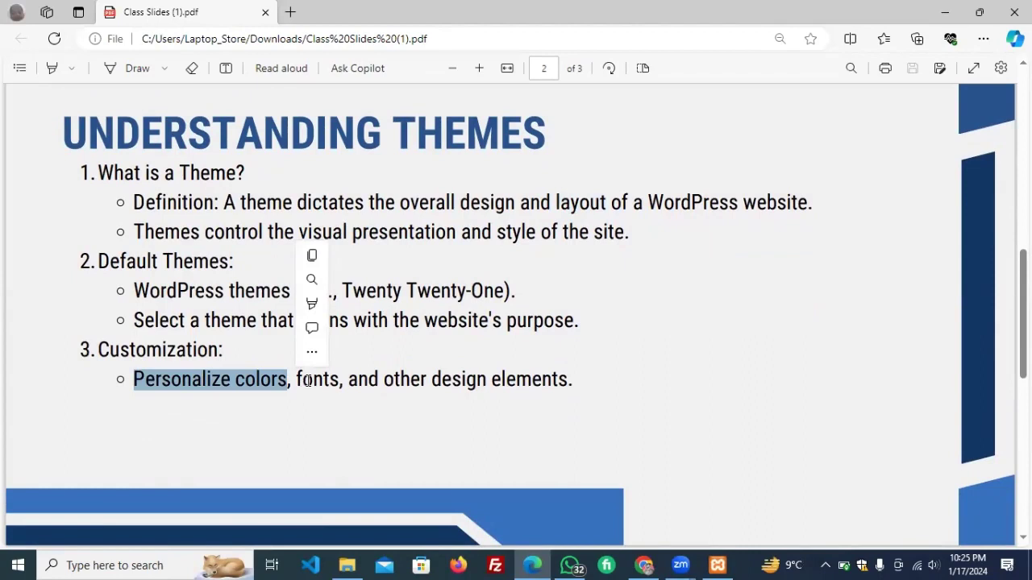
pyautogui.click(456, 82)
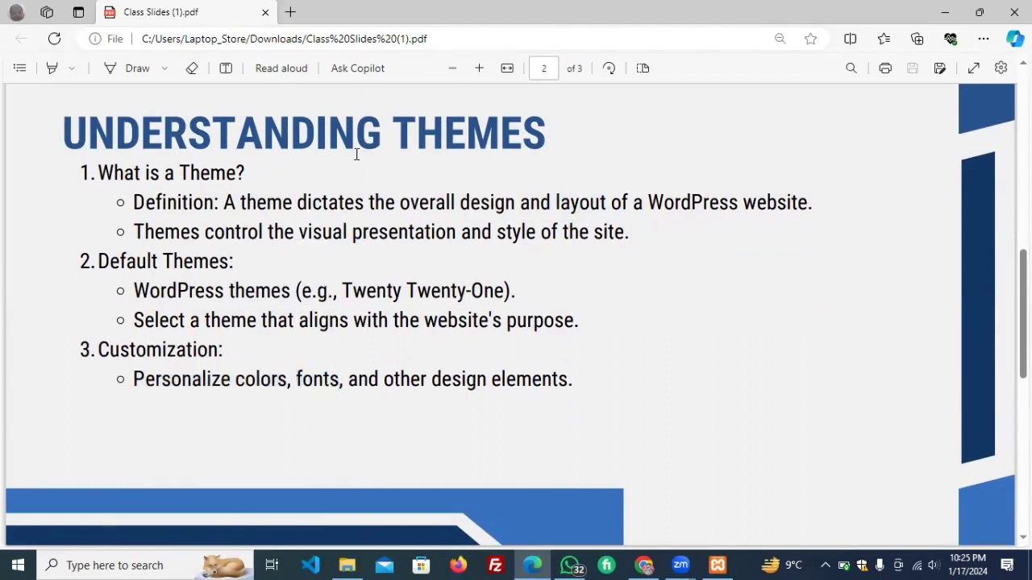
pyautogui.tripleClick(356, 154)
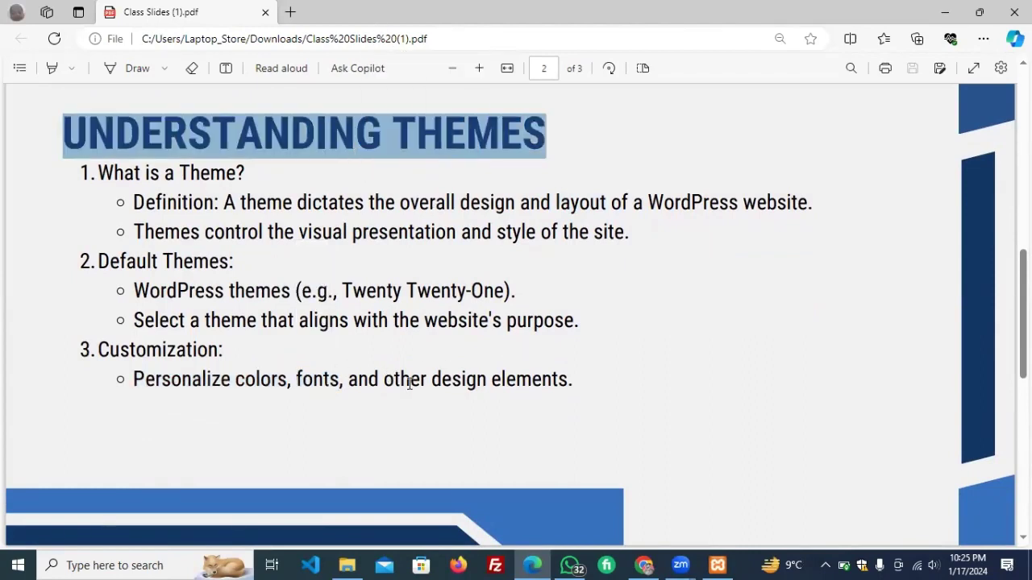
pyautogui.moveTo(413, 381); pyautogui.dragTo(568, 378)
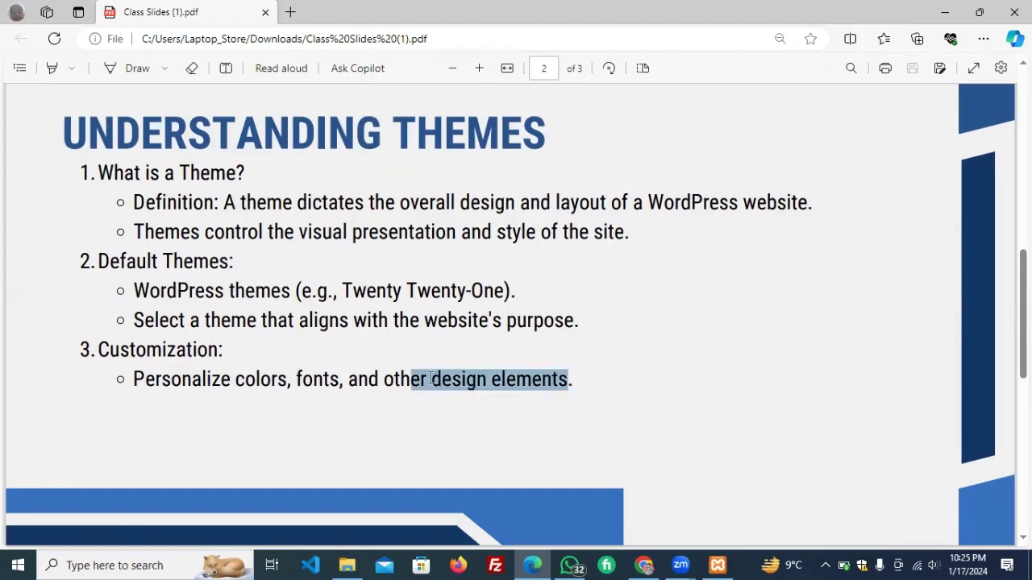
pyautogui.scroll(-6, 430, 378)
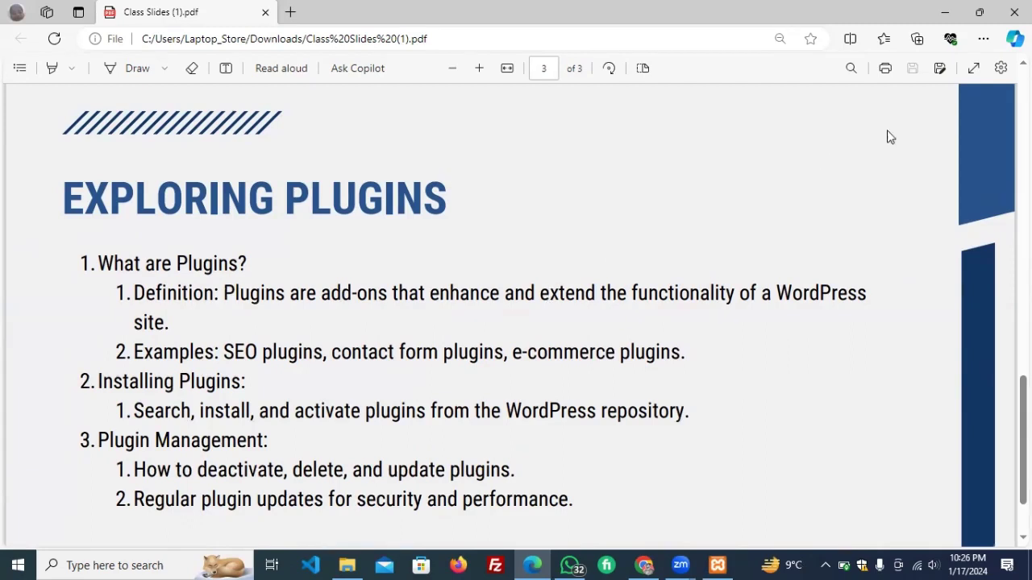
# Minimize the slides and open the Class website front page, styled by Astra, in a new tab.
pyautogui.click(944, 13)
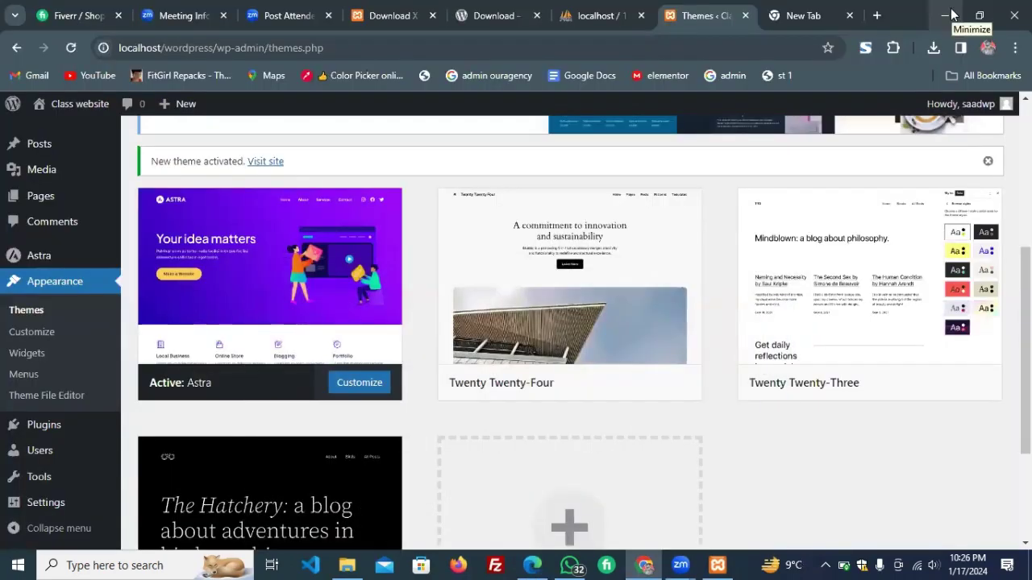
pyautogui.moveTo(88, 105)
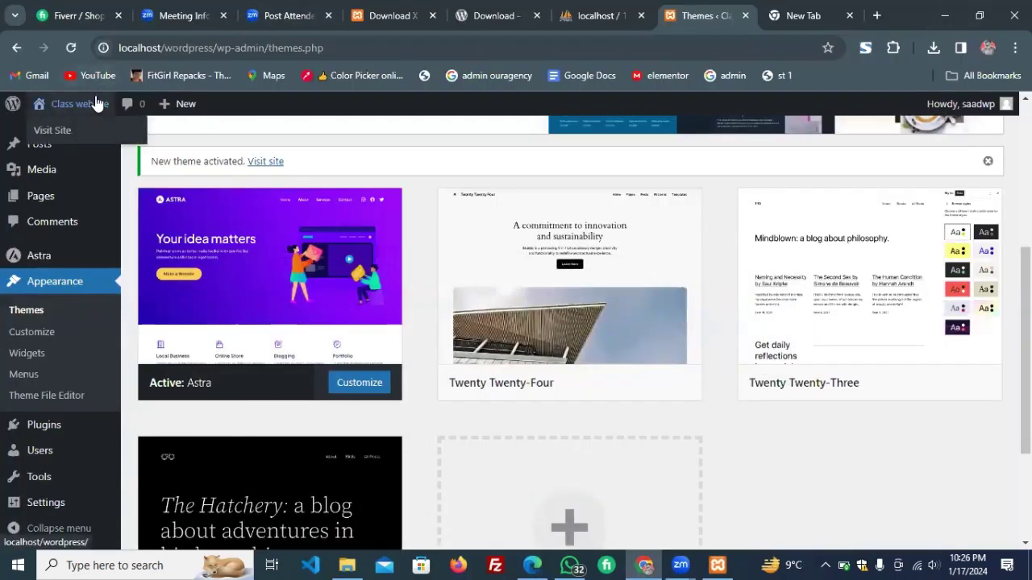
pyautogui.middleClick(94, 132)
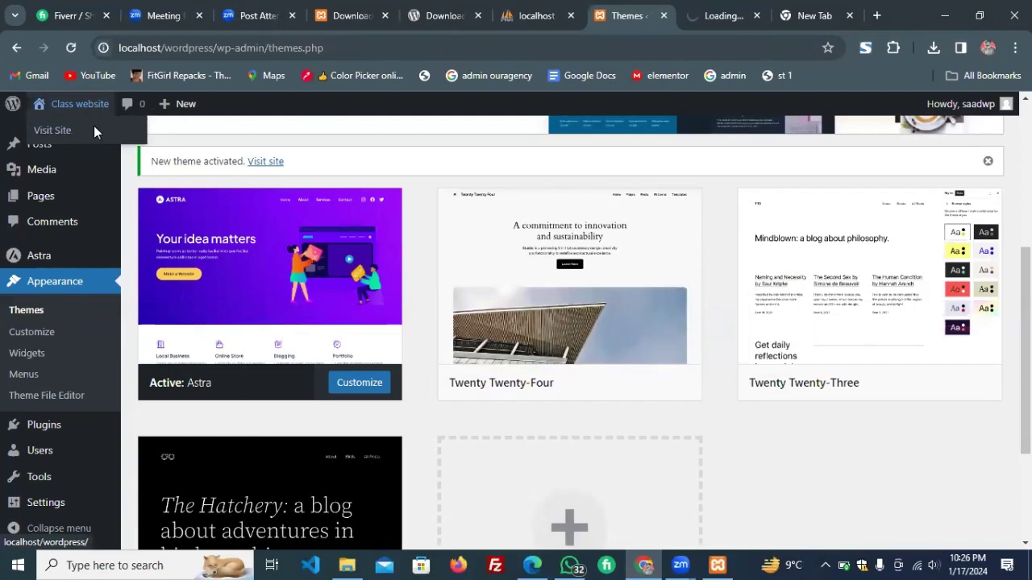
pyautogui.click(731, 9)
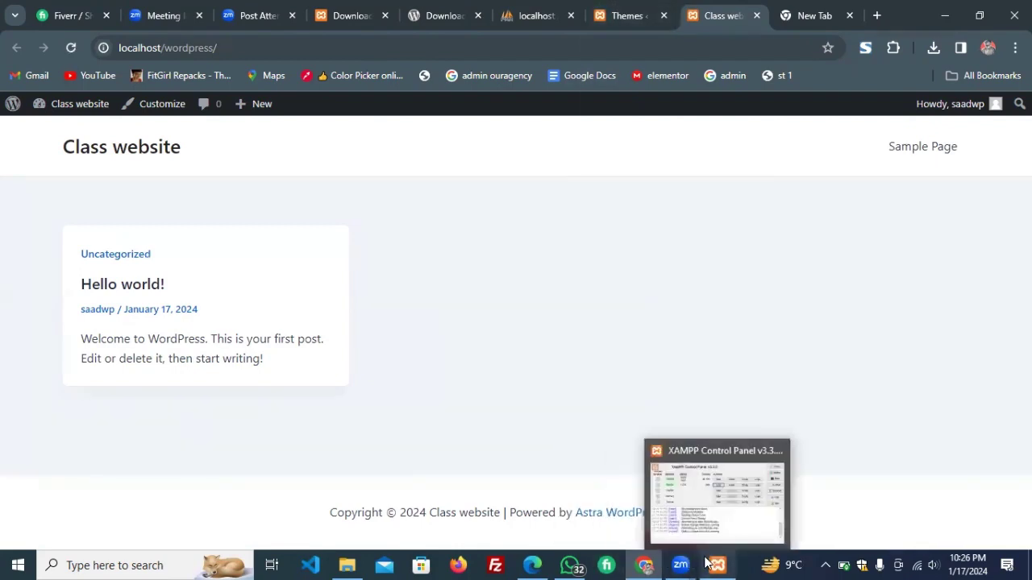
pyautogui.moveTo(669, 555)
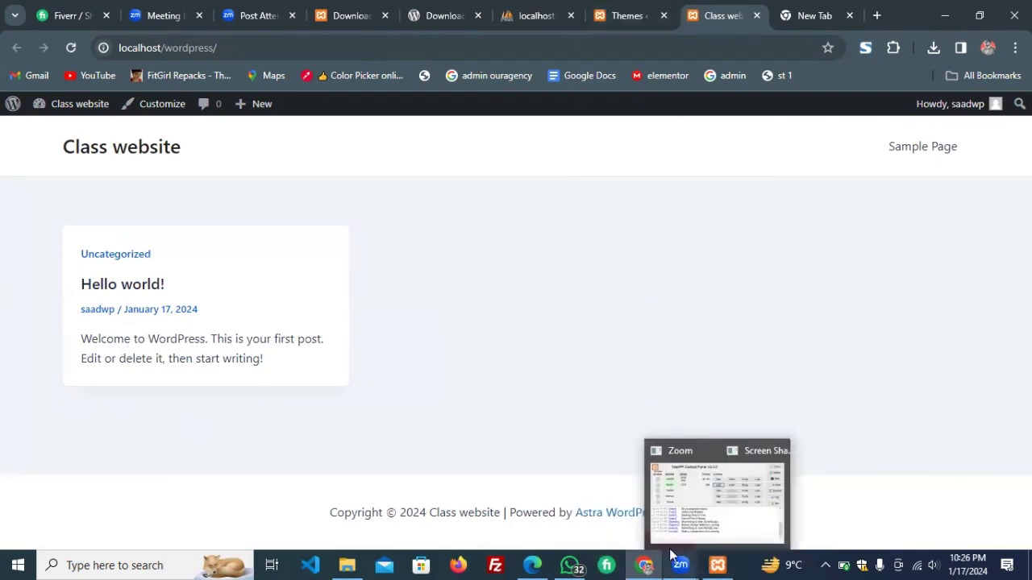
# Return to the Exploring Plugins slide and highlight SEO, contact form and e-commerce in the Examples line.
pyautogui.click(532, 565)
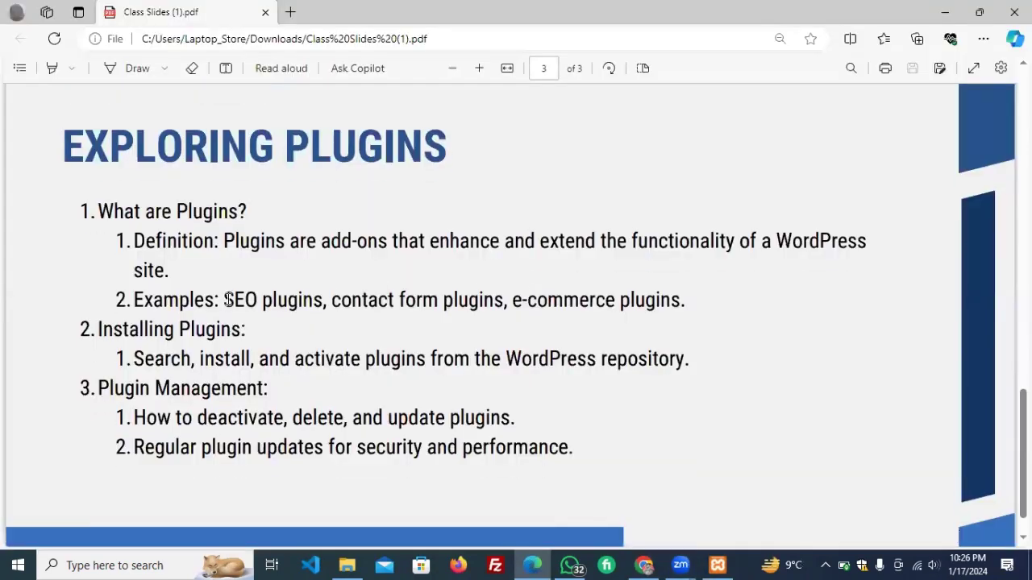
pyautogui.moveTo(224, 300); pyautogui.dragTo(288, 300)
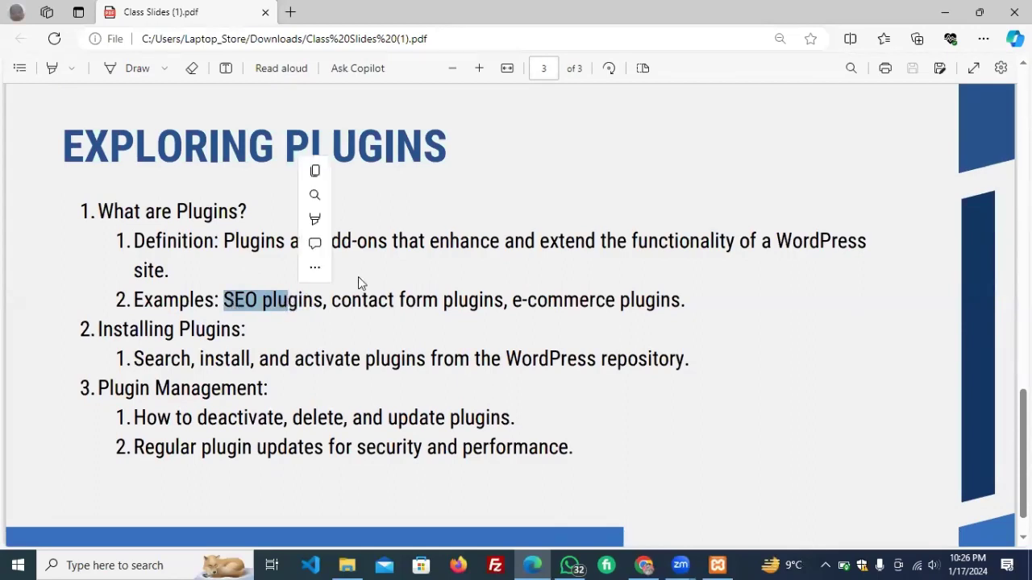
pyautogui.hotkey('shift', 'Left')
pyautogui.hotkey('shift', 'Left')
pyautogui.hotkey('shift', 'Left')
pyautogui.hotkey('shift', 'Left')
pyautogui.hotkey('shift', 'Left')
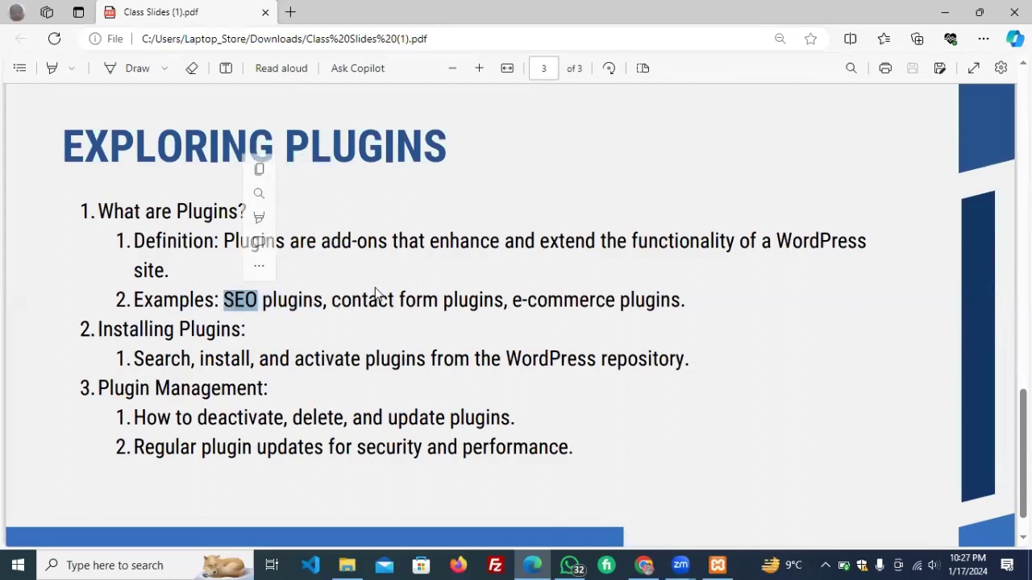
pyautogui.click(340, 301)
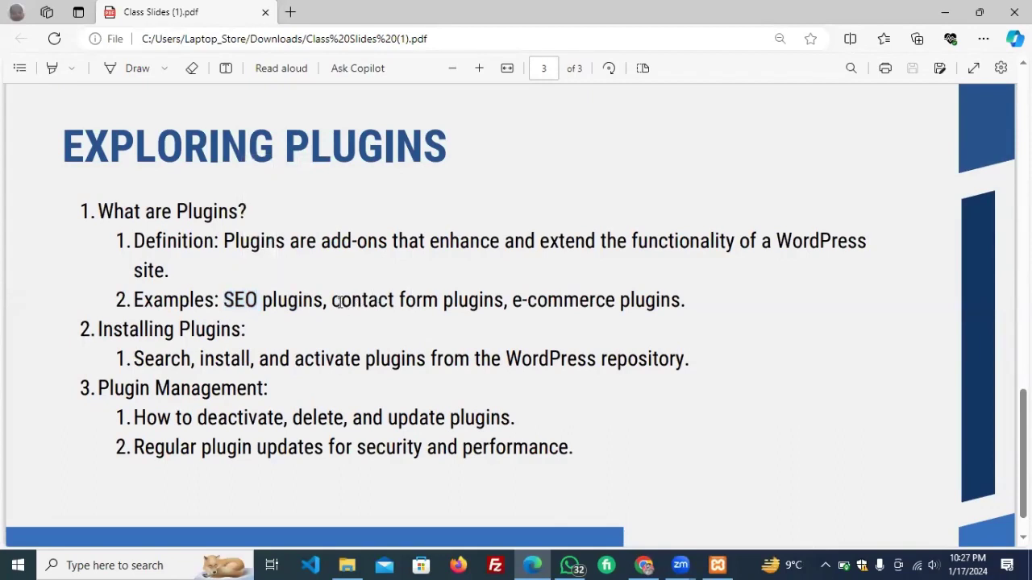
pyautogui.moveTo(334, 301); pyautogui.dragTo(437, 303)
pyautogui.click(503, 295)
pyautogui.moveTo(510, 302); pyautogui.dragTo(617, 302)
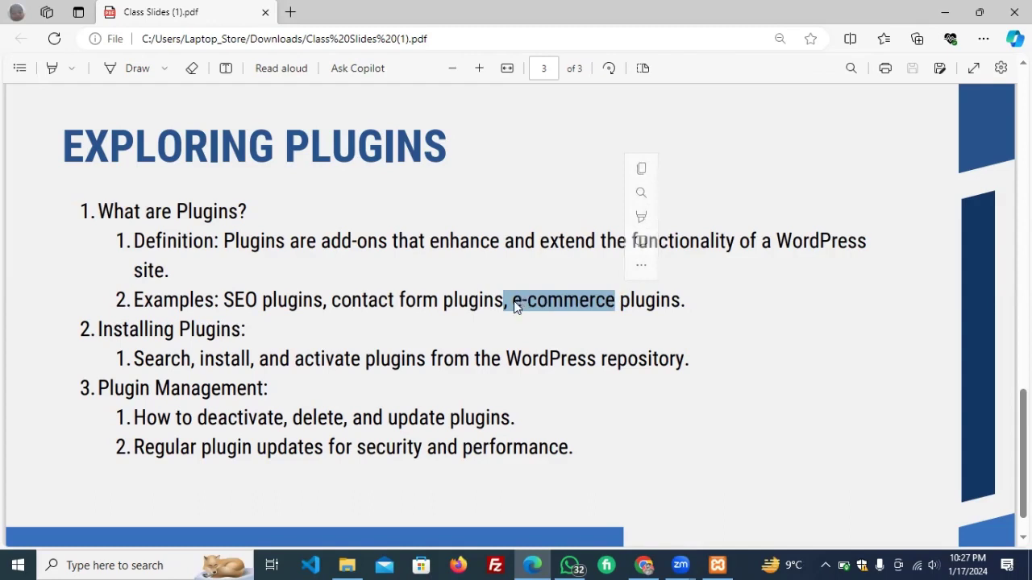
# Search the web for 'woocommerce', open woo.com and highlight the WooCommerce headline.
pyautogui.click(290, 12)
pyautogui.write('woocommerce')
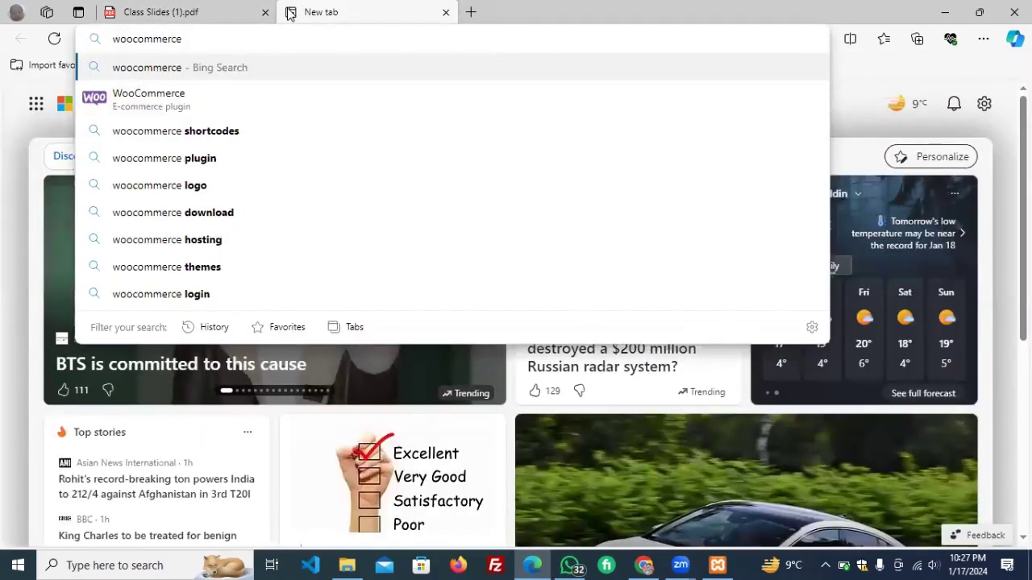
pyautogui.press('Return')
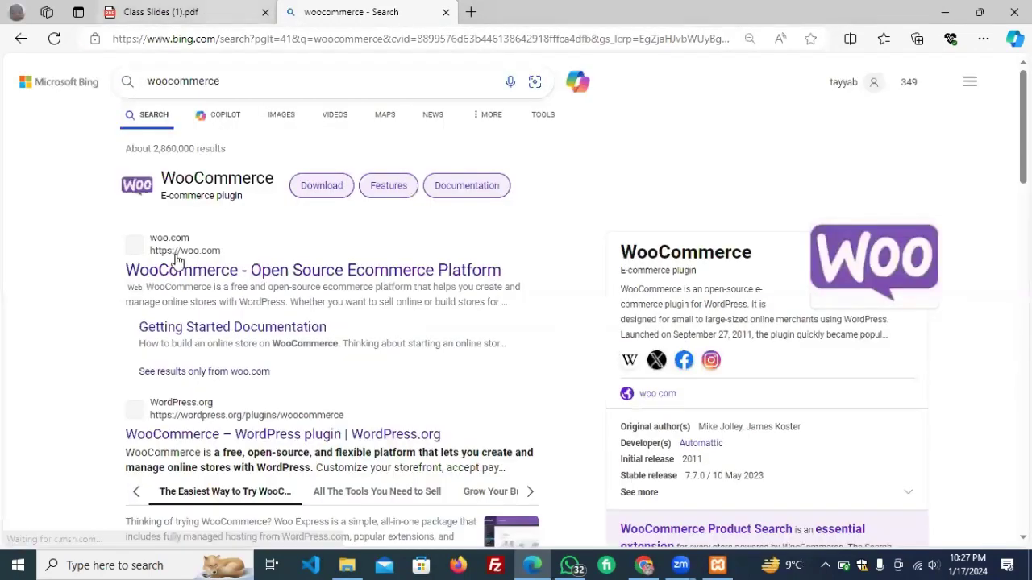
pyautogui.click(177, 261)
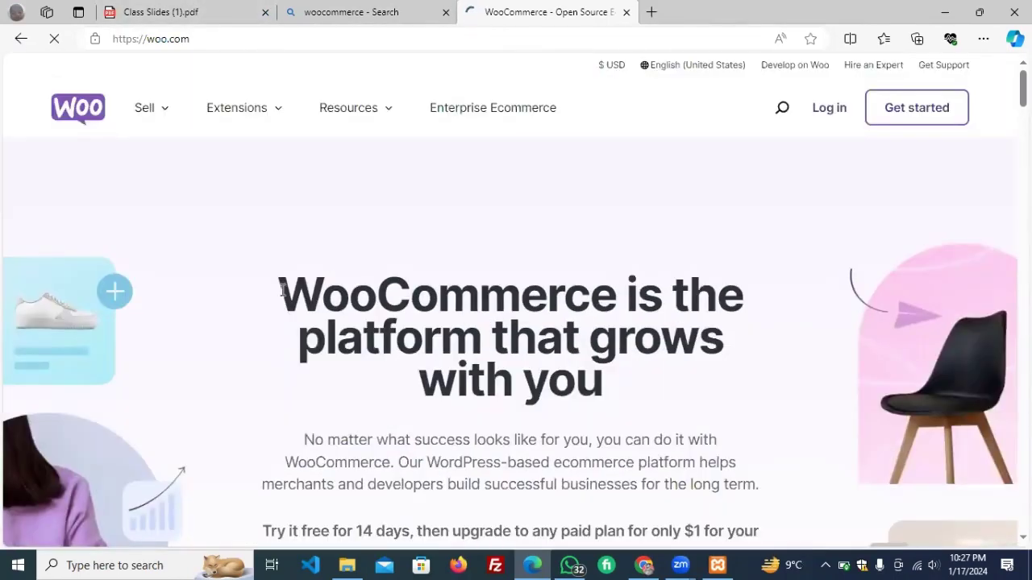
pyautogui.moveTo(281, 292); pyautogui.dragTo(706, 410)
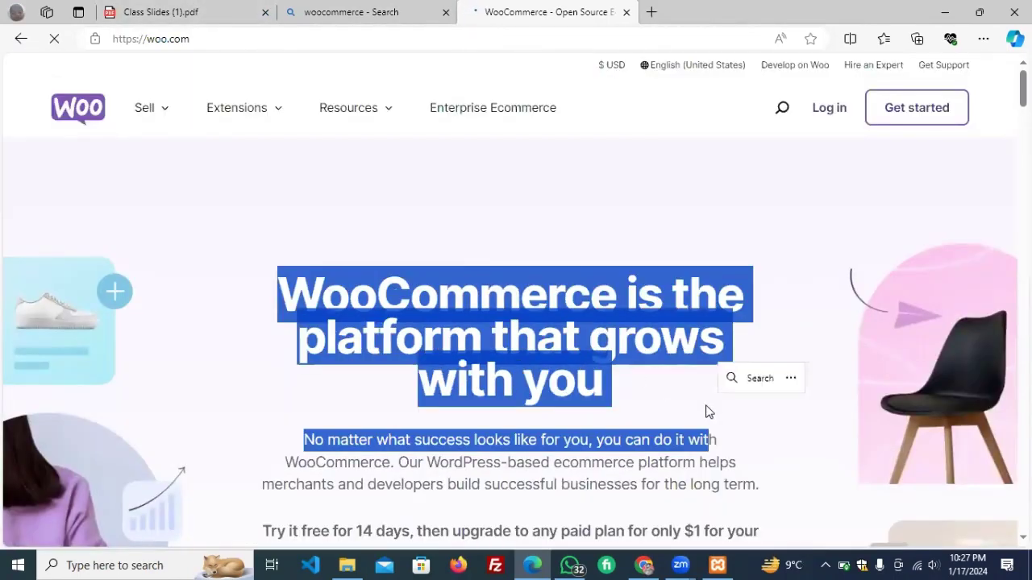
# Glance back at the slides, then return to the WordPress Themes admin page showing Astra active.
pyautogui.click(203, 6)
pyautogui.scroll(-1, 518, 328)
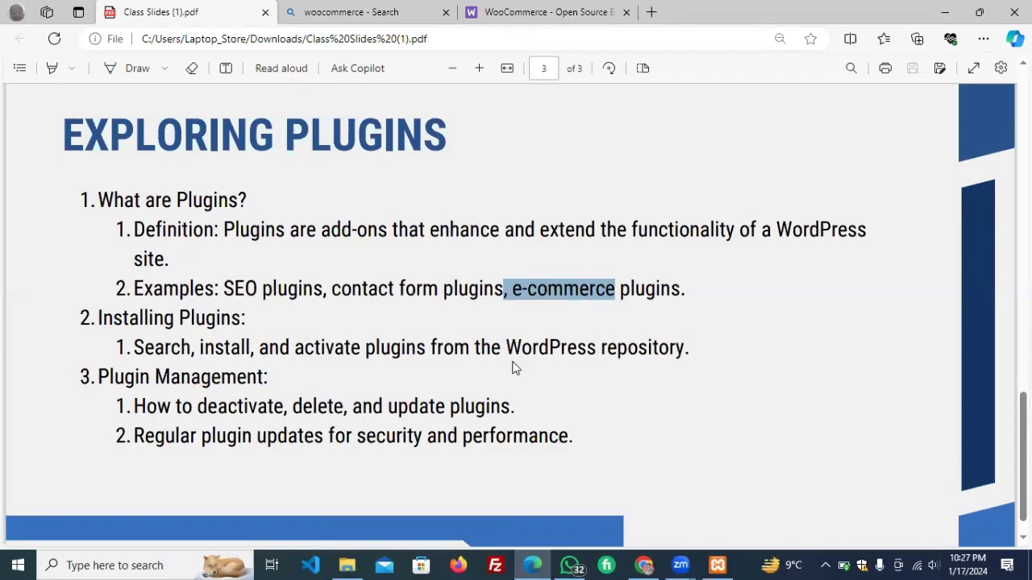
pyautogui.click(649, 564)
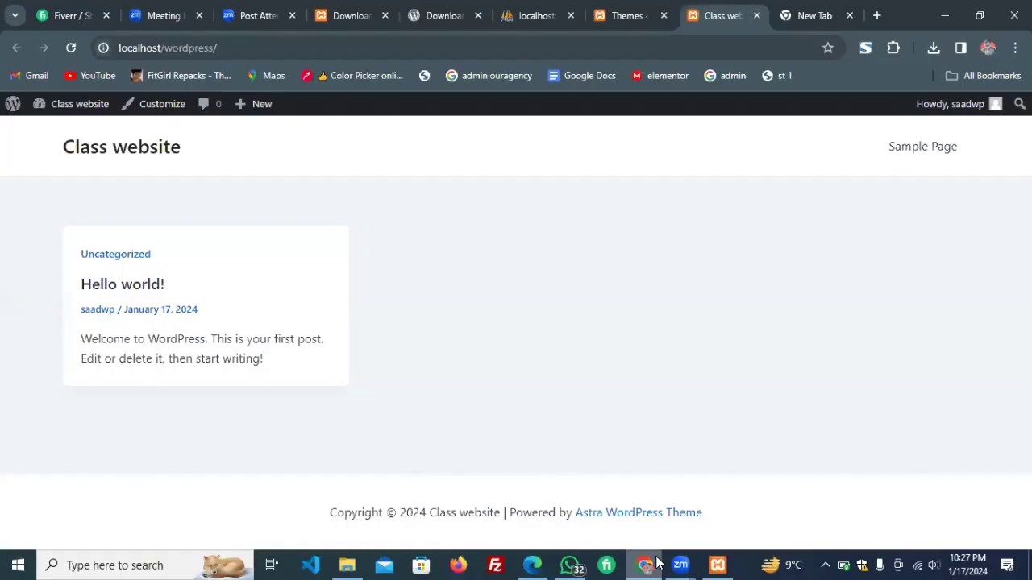
pyautogui.click(628, 8)
pyautogui.moveTo(19, 201)
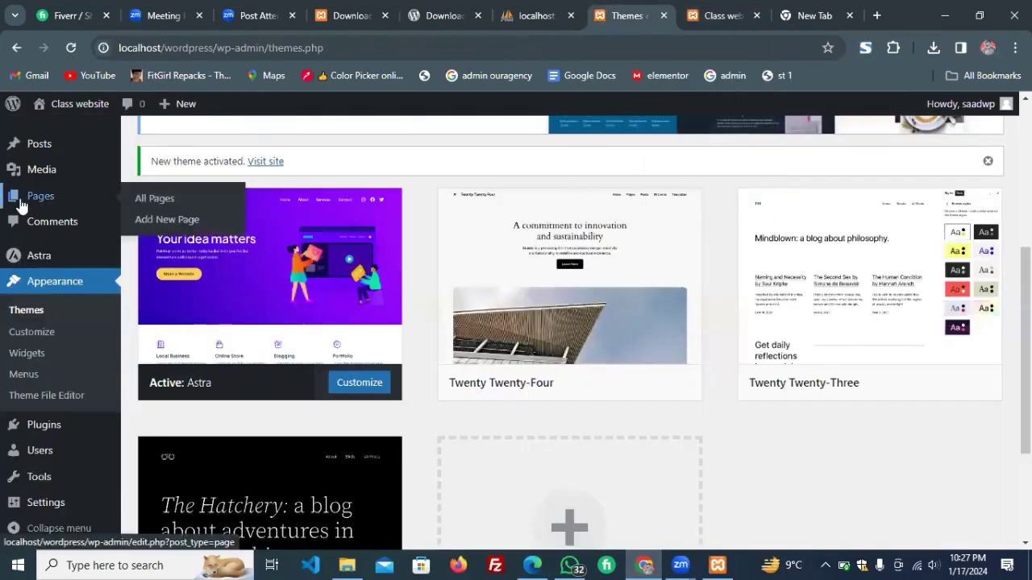
pyautogui.scroll(-2, 21, 206)
pyautogui.scroll(-1, 22, 205)
pyautogui.moveTo(73, 430)
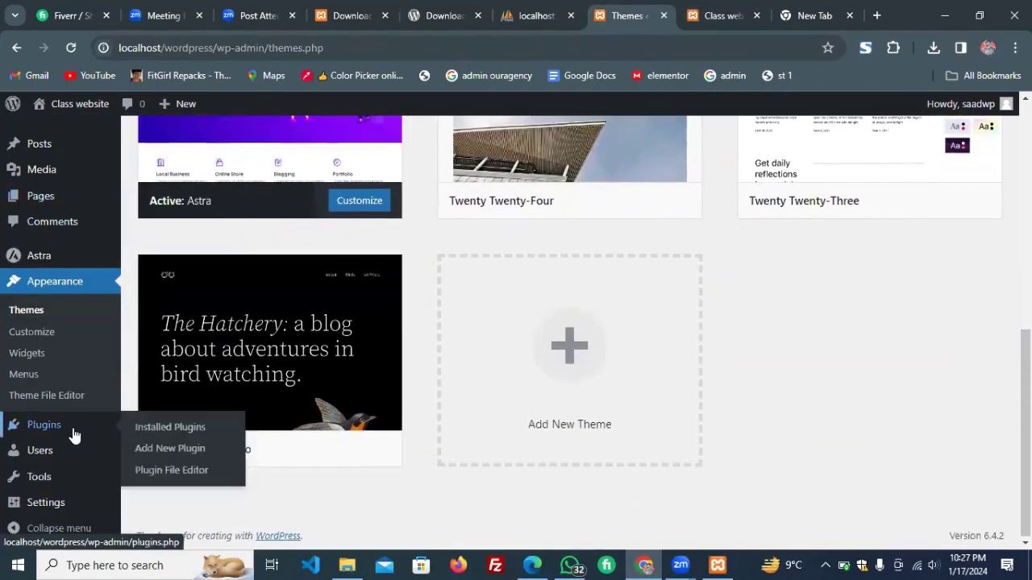
# Search Add New Plugin for 'form' and scroll past Contact Form 7 and Forminator to WPForms.
pyautogui.click(171, 458)
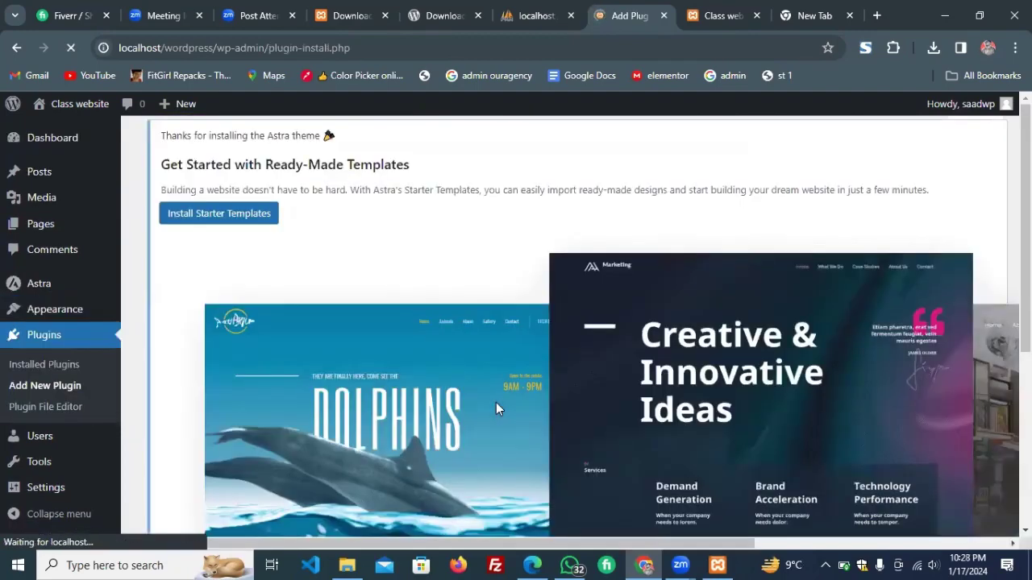
pyautogui.scroll(-8, 495, 405)
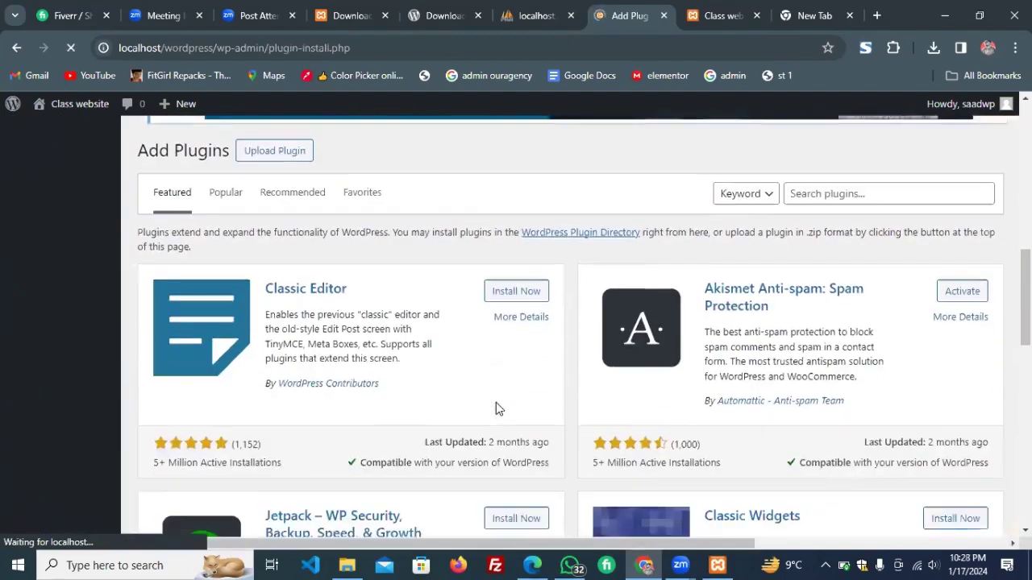
pyautogui.click(824, 182)
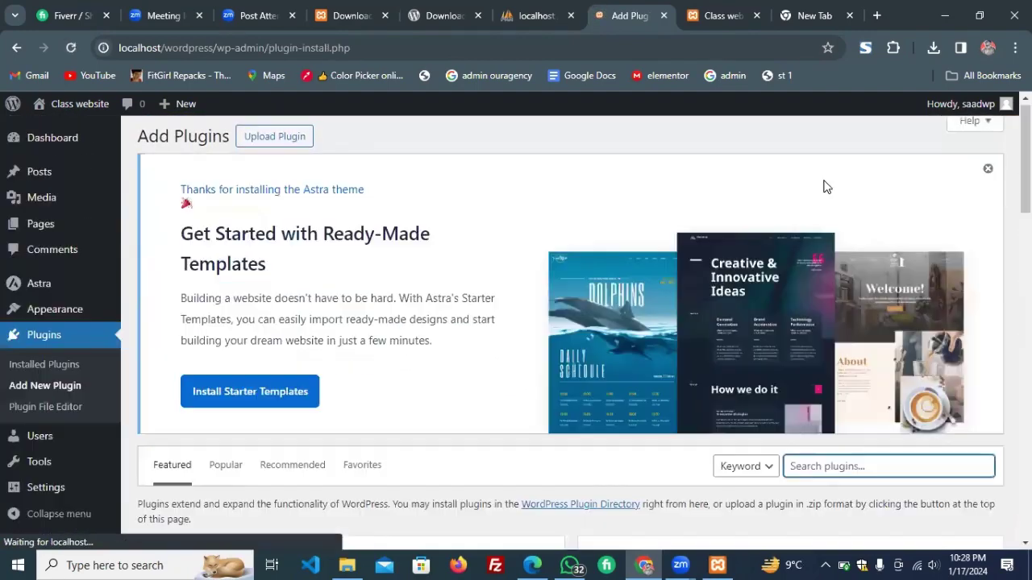
pyautogui.scroll(-3, 823, 185)
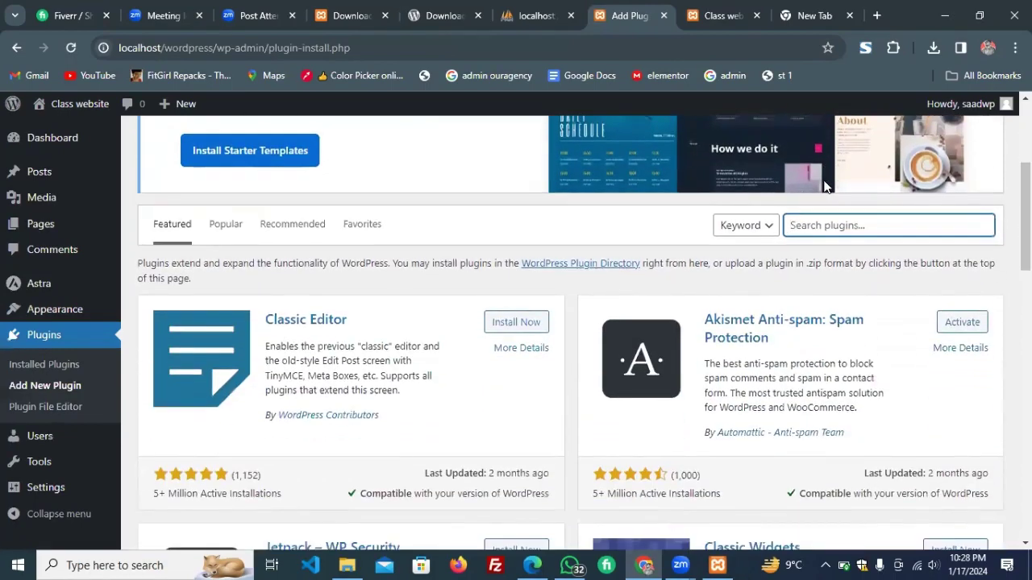
pyautogui.write('form')
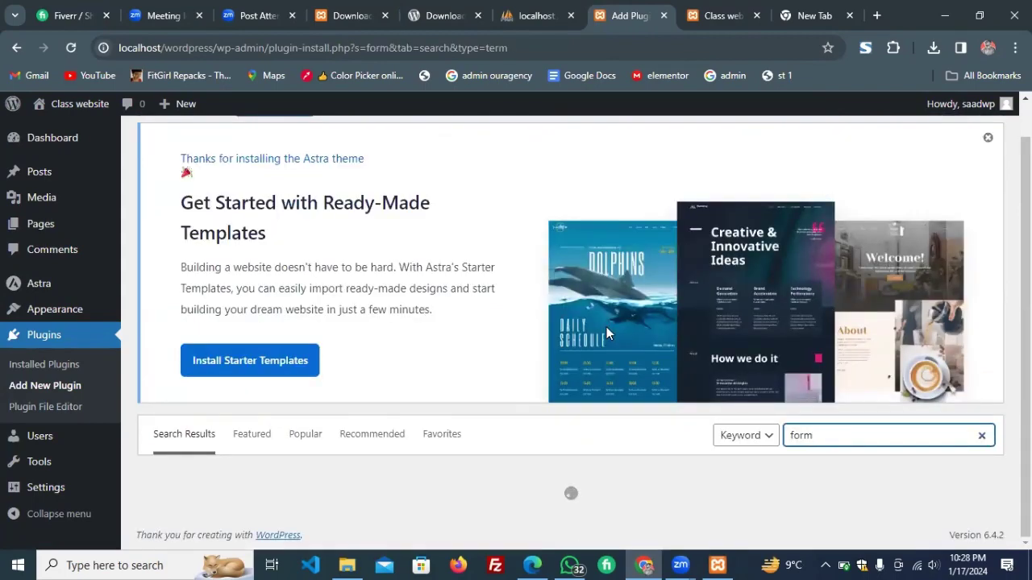
pyautogui.scroll(-4, 606, 335)
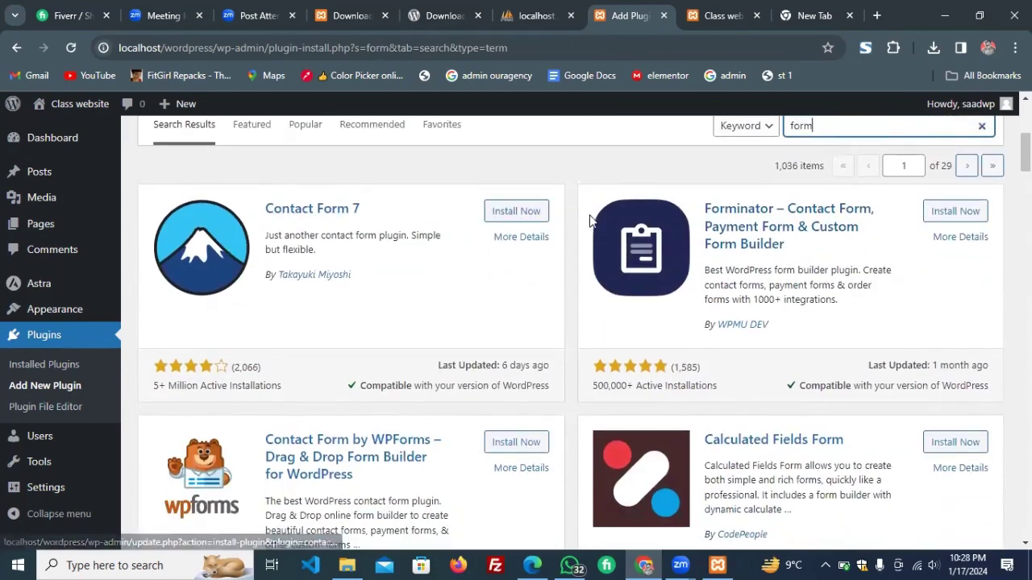
pyautogui.scroll(-1, 843, 207)
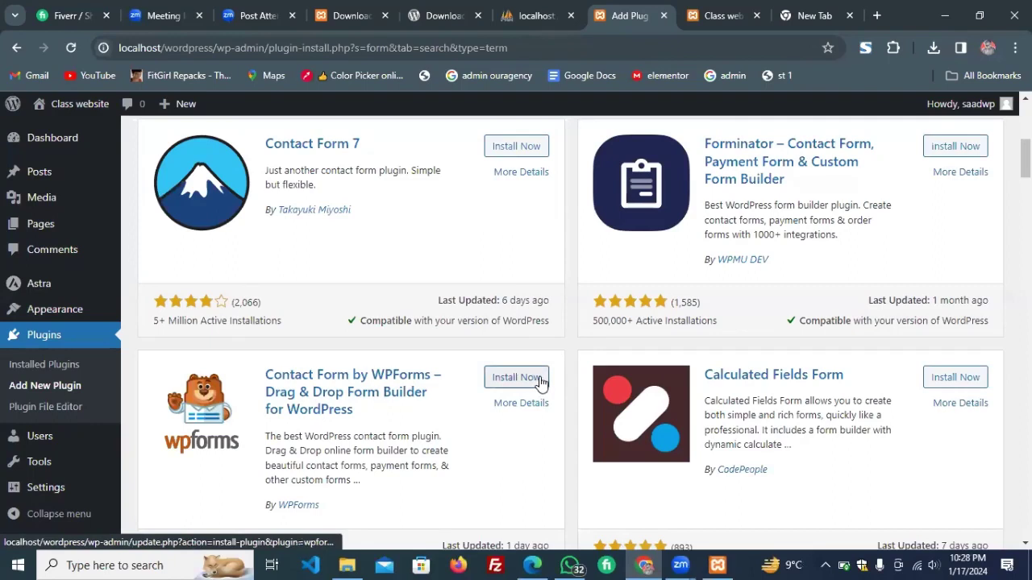
# Install Contact Form by WPForms, check the site's front page, then return to the plugin results.
pyautogui.click(516, 378)
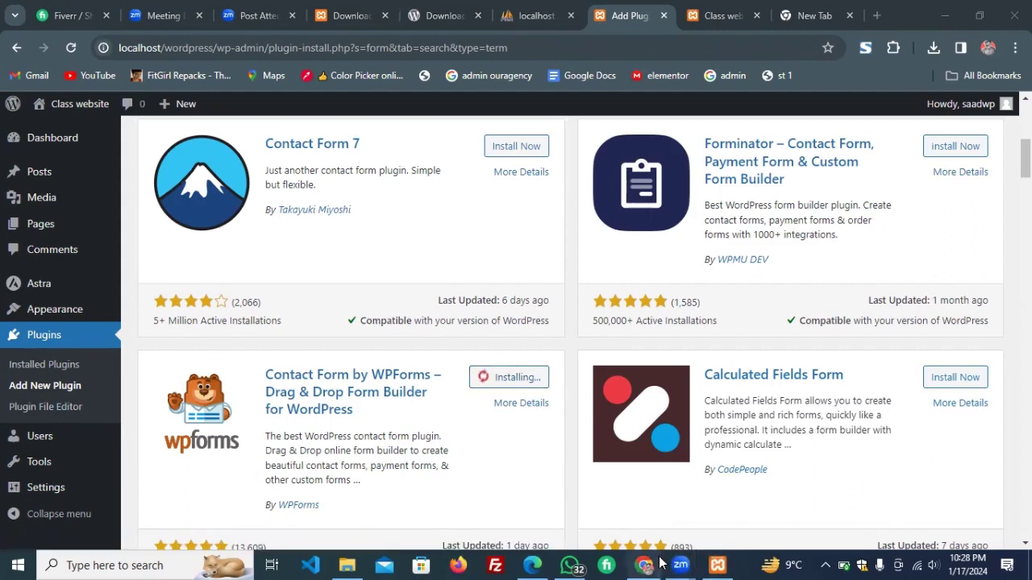
pyautogui.moveTo(681, 564)
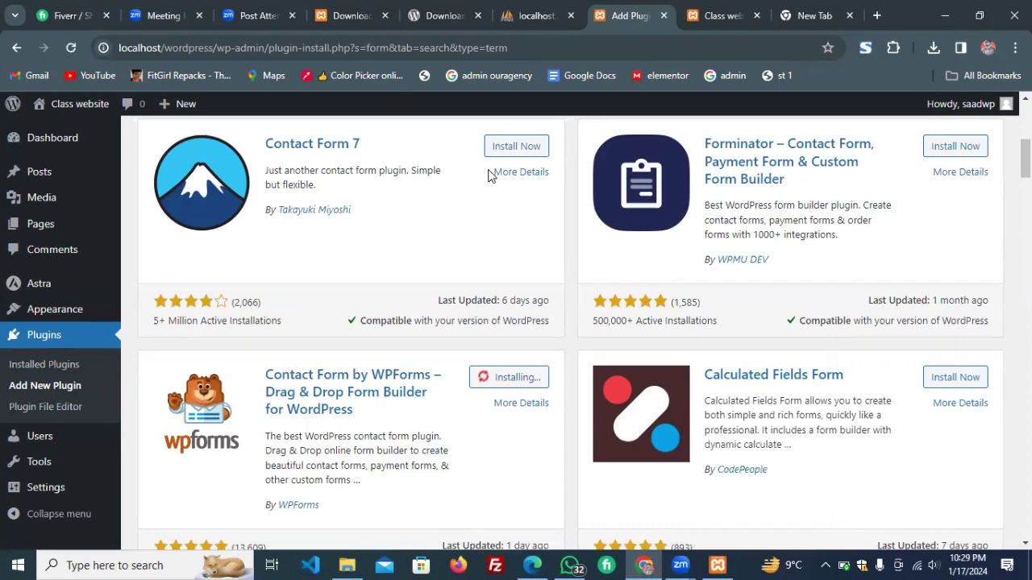
pyautogui.click(720, 16)
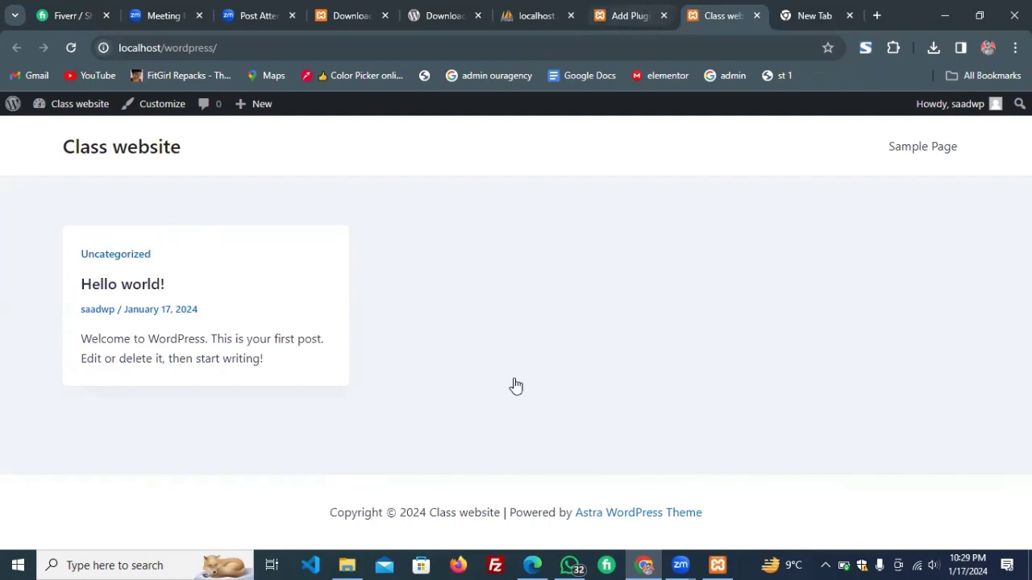
pyautogui.hotkey('ctrl', 'shift', 'Tab')
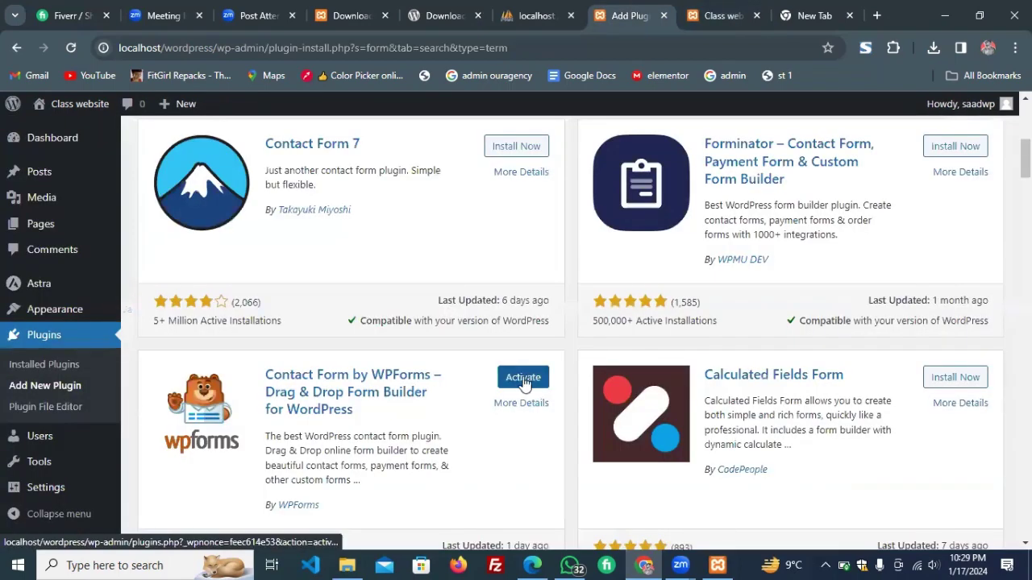
# Activate the WPForms plugin and scroll through its Welcome to WPForms getting-started page.
pyautogui.click(523, 379)
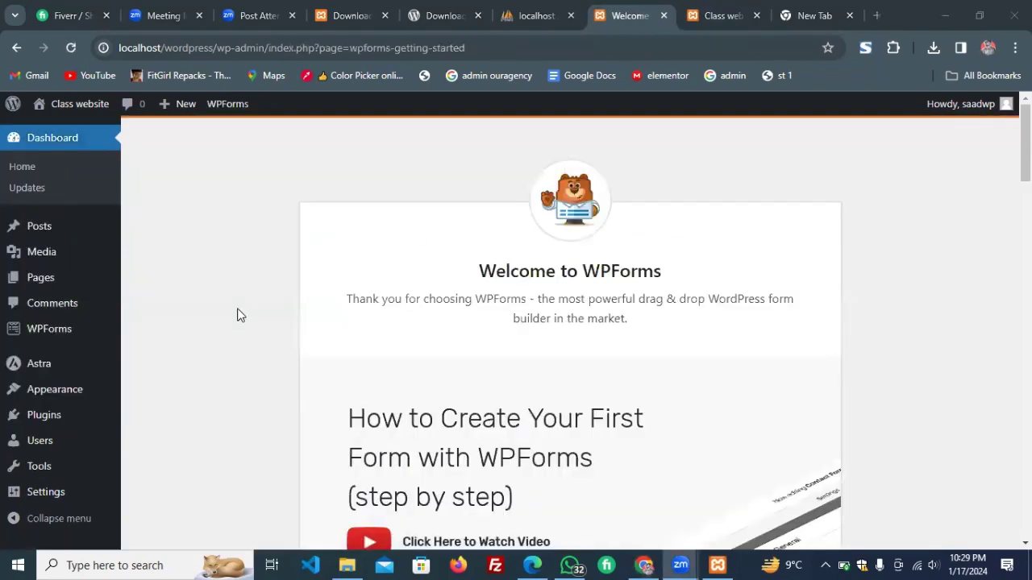
pyautogui.scroll(-2, 237, 316)
pyautogui.moveTo(91, 416)
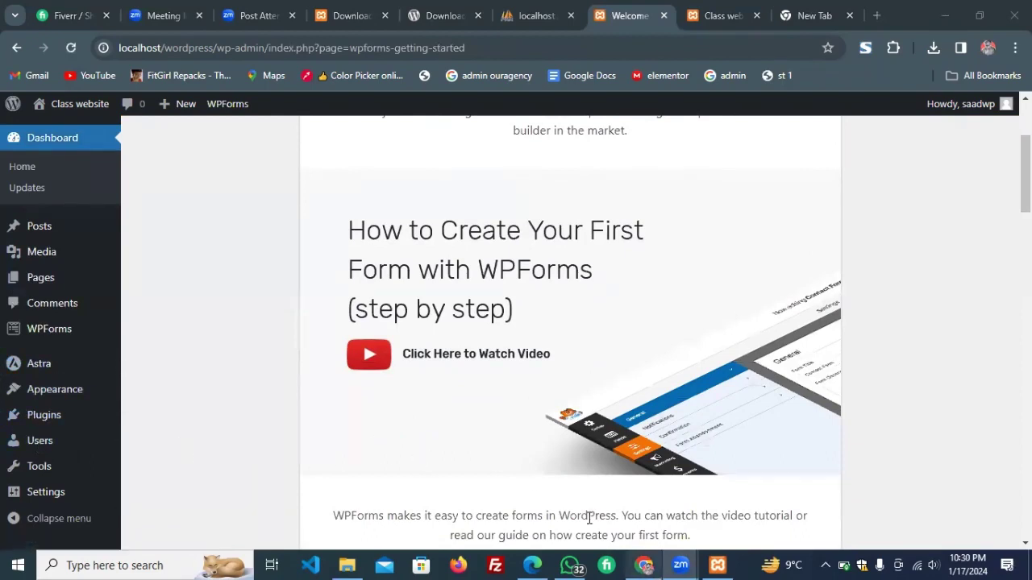
pyautogui.click(532, 565)
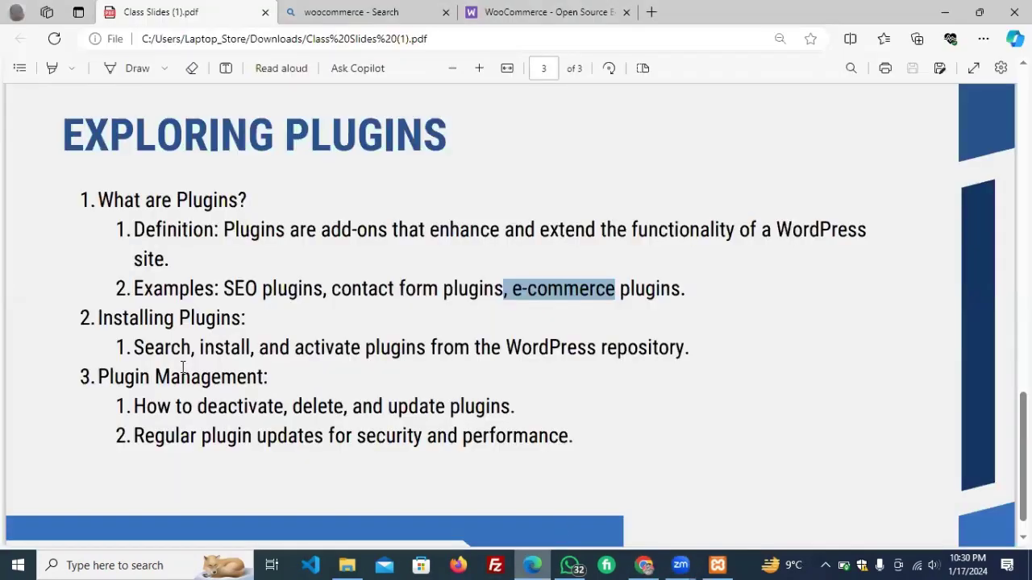
pyautogui.moveTo(137, 407); pyautogui.dragTo(193, 407)
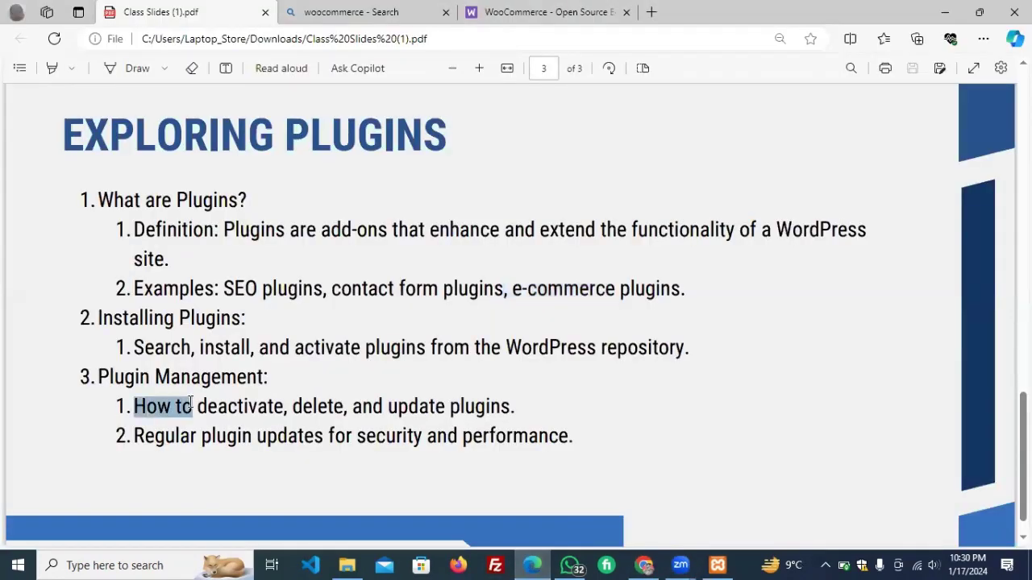
pyautogui.keyDown('ctrl'); pyautogui.scroll(3, 193, 407); pyautogui.keyUp('ctrl')
pyautogui.keyDown('ctrl'); pyautogui.scroll(-3, 193, 407); pyautogui.keyUp('ctrl')
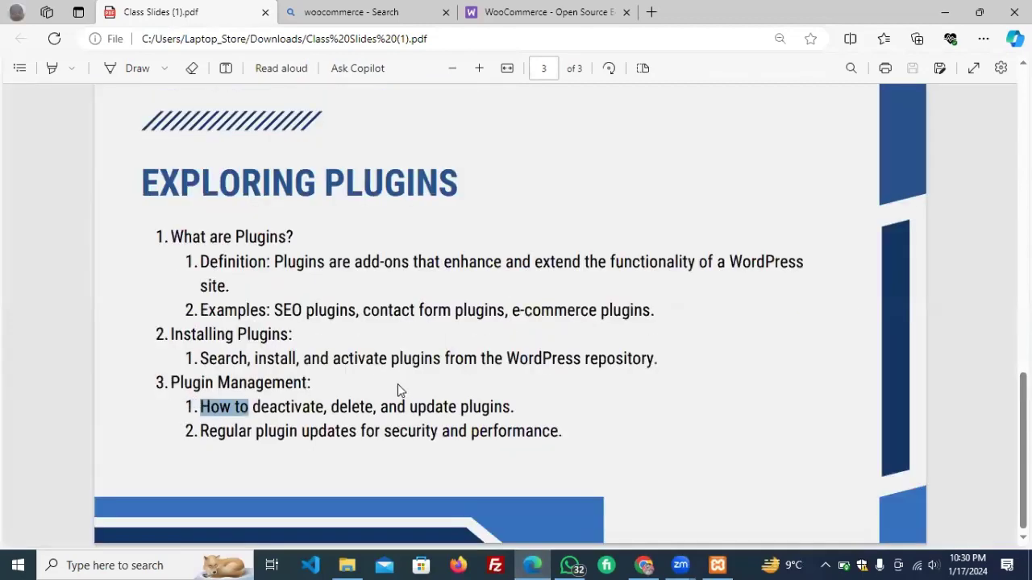
pyautogui.click(433, 408)
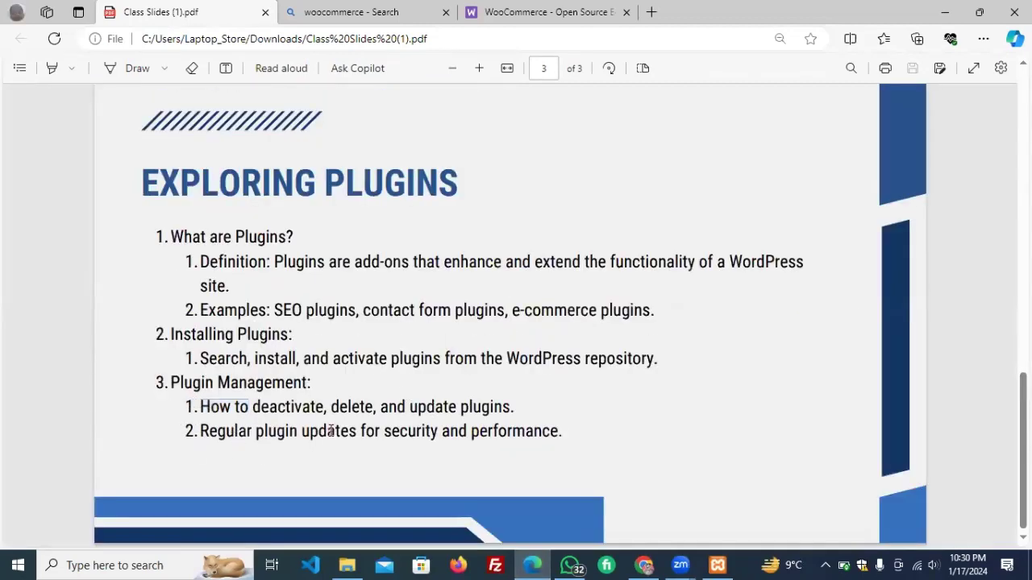
pyautogui.doubleClick(393, 437)
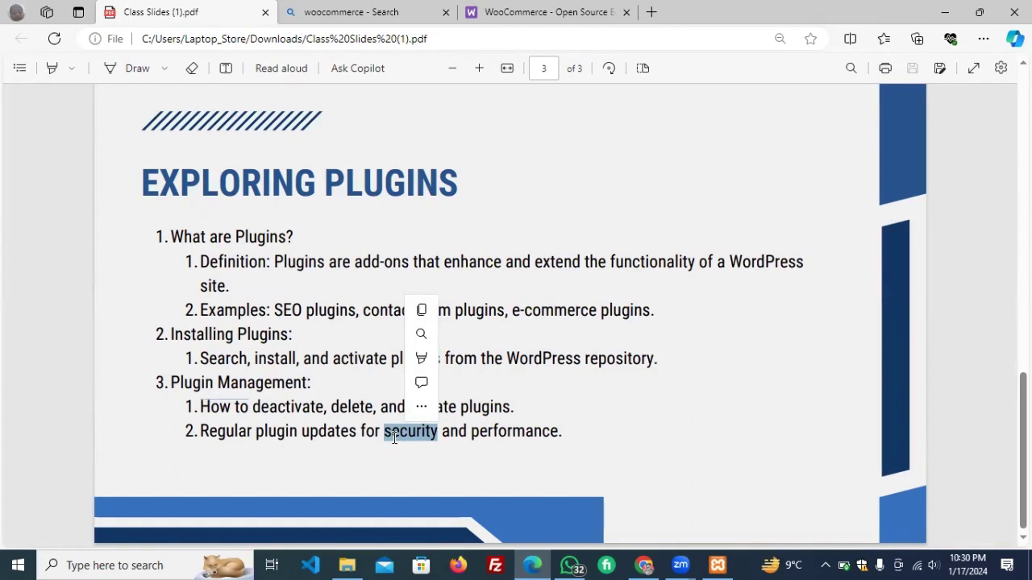
pyautogui.moveTo(427, 399)
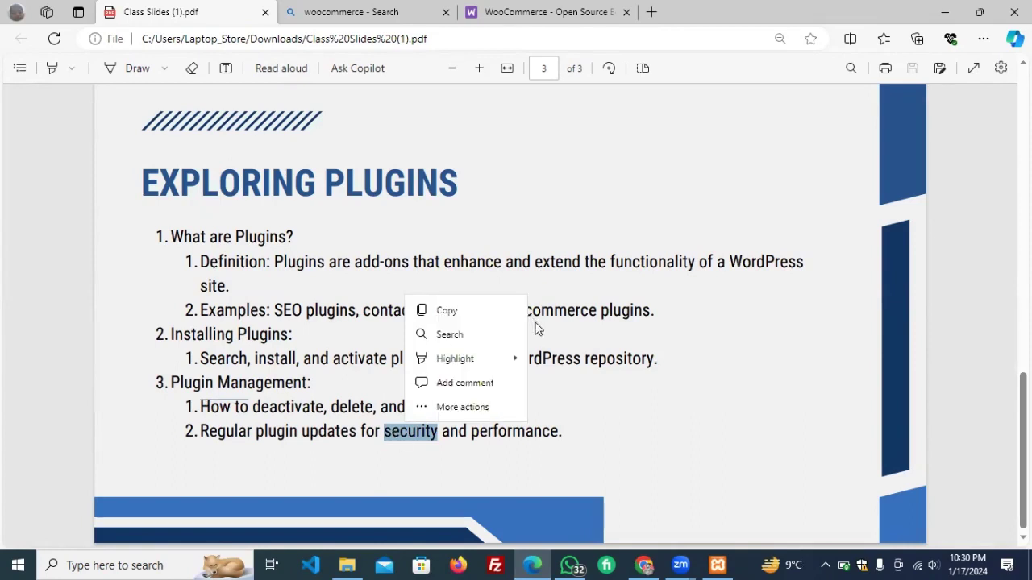
pyautogui.click(551, 364)
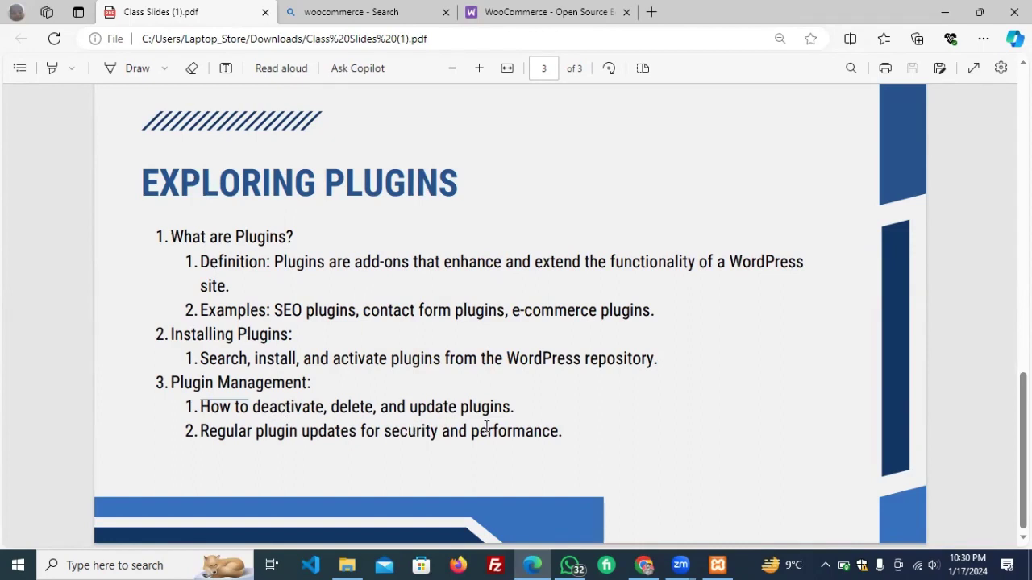
# Go to the Installed Plugins list and scroll down to WPForms Lite.
pyautogui.moveTo(641, 565)
pyautogui.click(640, 565)
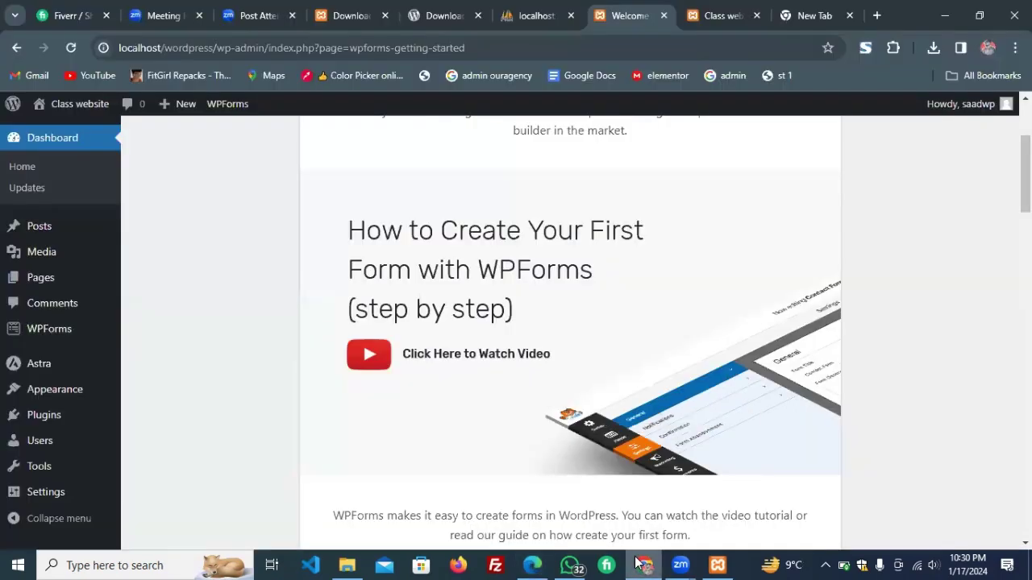
pyautogui.click(59, 416)
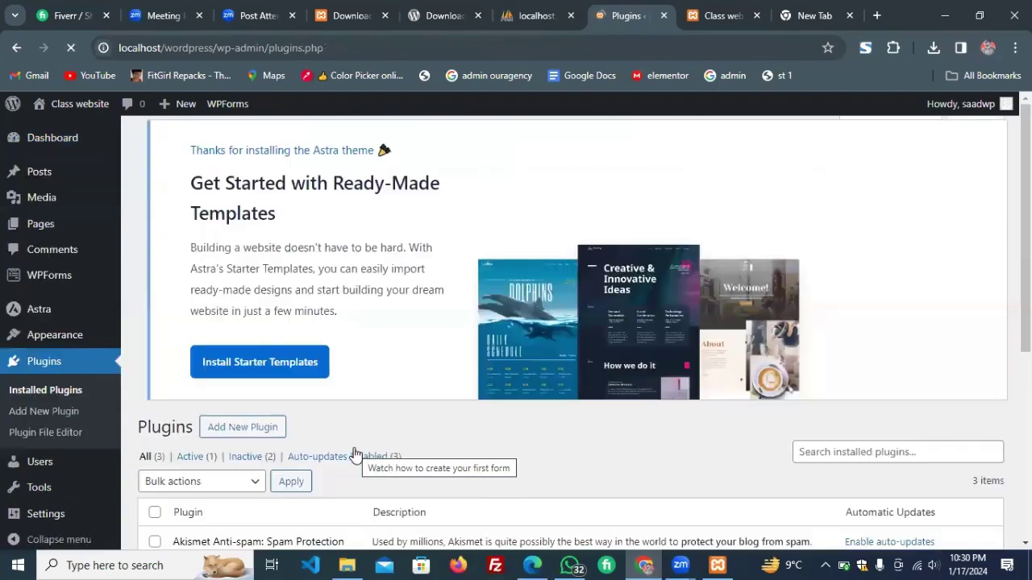
pyautogui.scroll(-4, 355, 456)
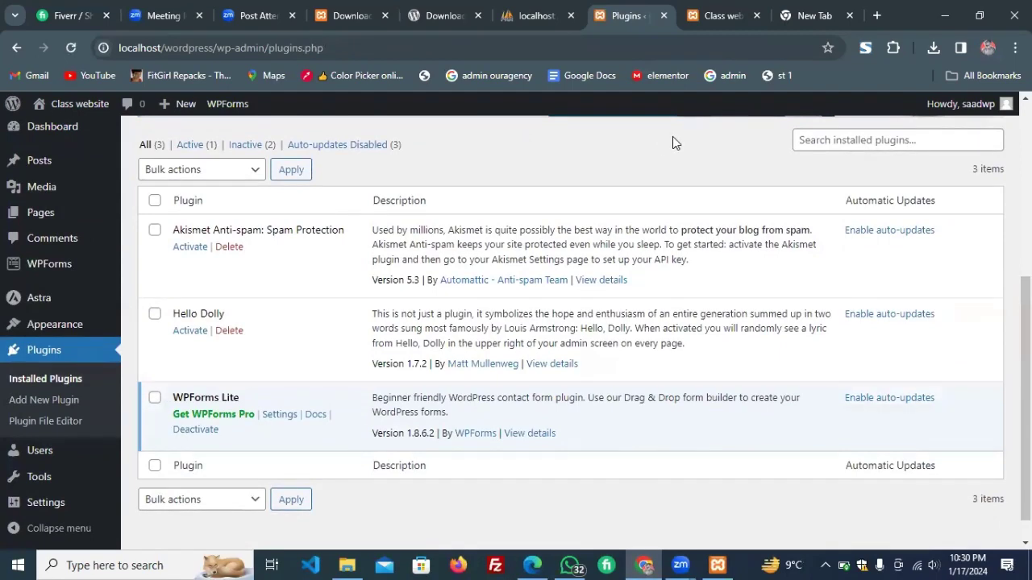
pyautogui.scroll(-1, 227, 264)
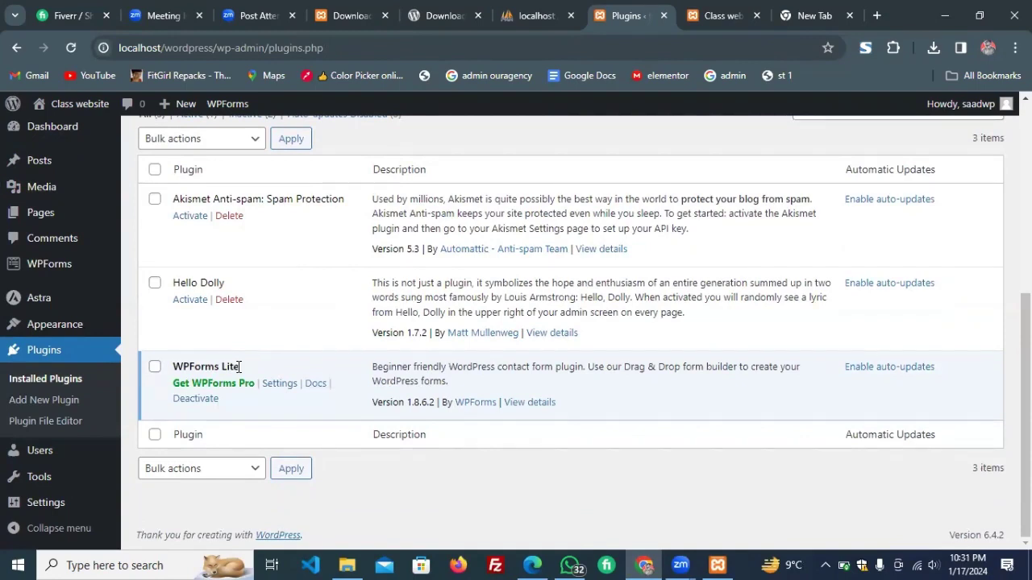
# Deactivate WPForms Lite, then delete it and confirm the removal.
pyautogui.click(196, 399)
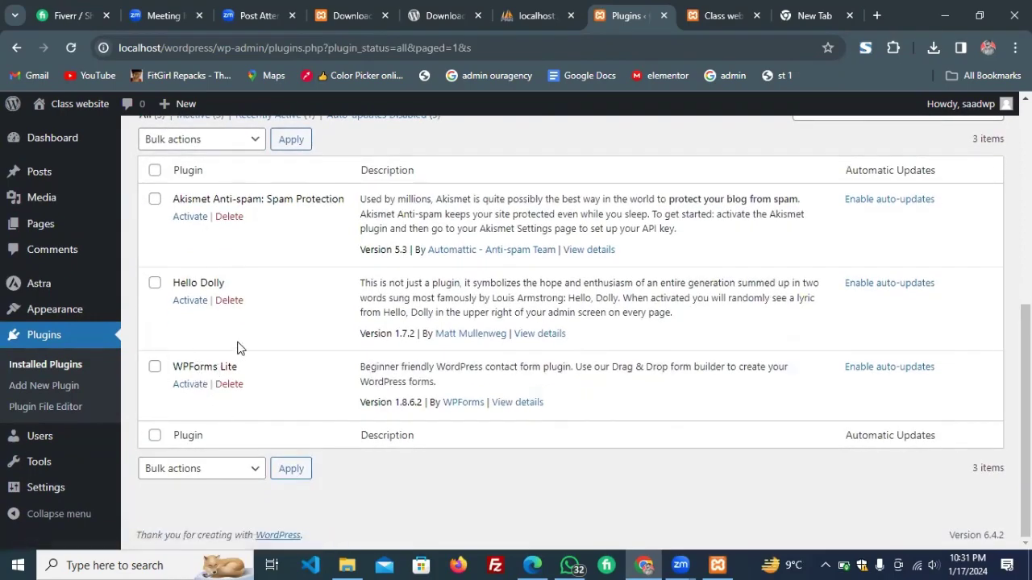
pyautogui.doubleClick(203, 366)
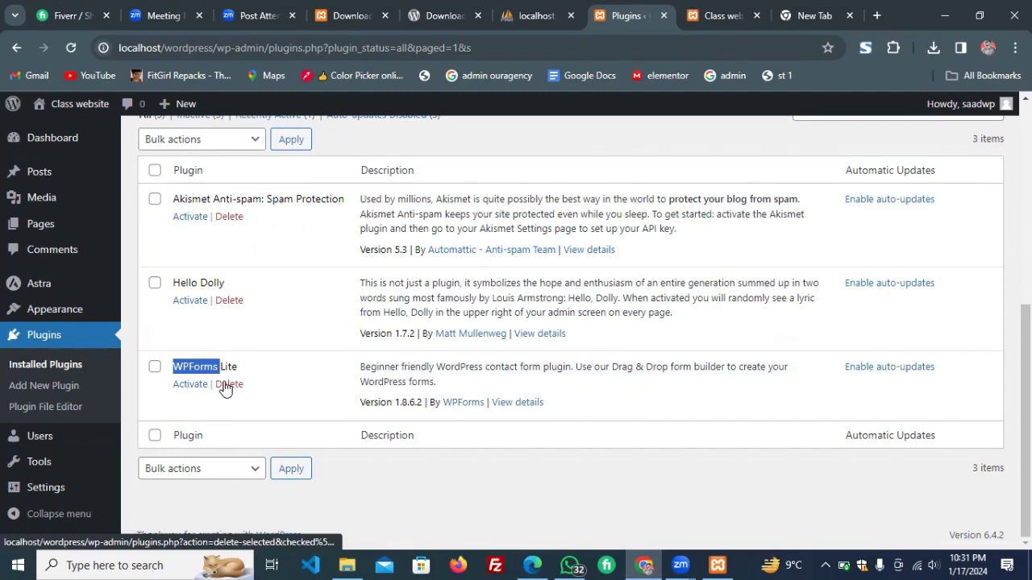
pyautogui.click(225, 384)
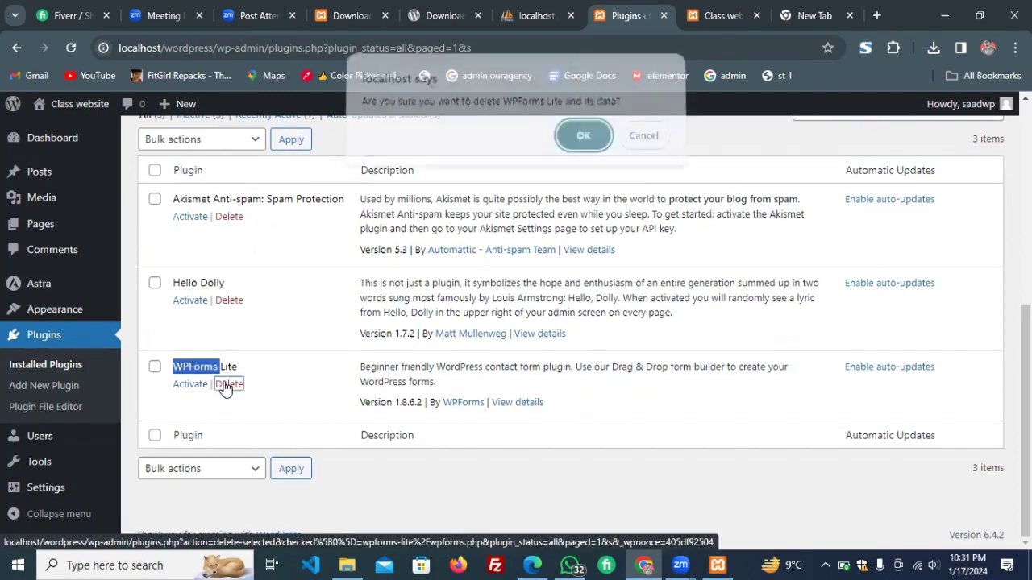
pyautogui.press('Return')
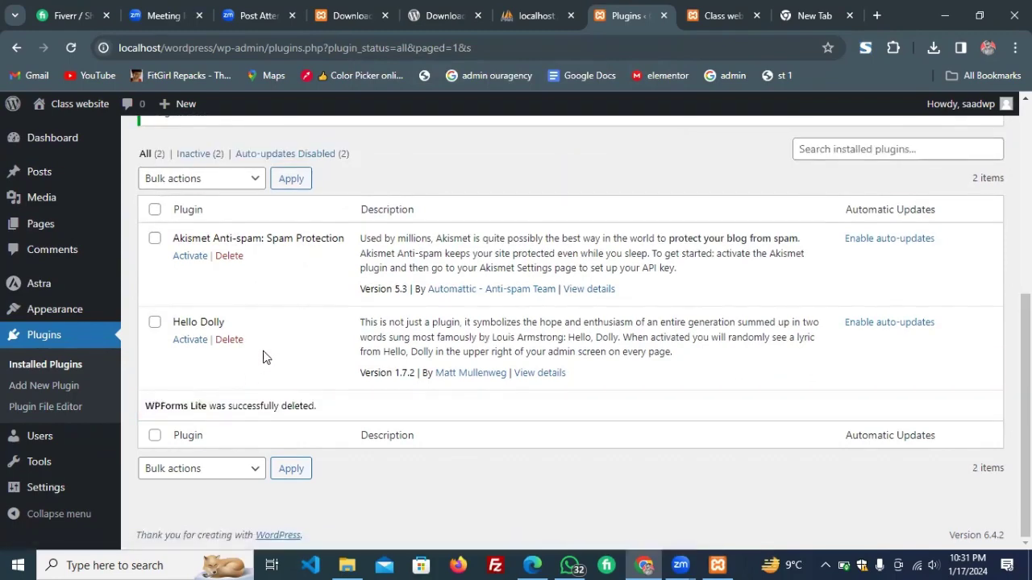
pyautogui.scroll(2, 263, 357)
pyautogui.scroll(1, 266, 357)
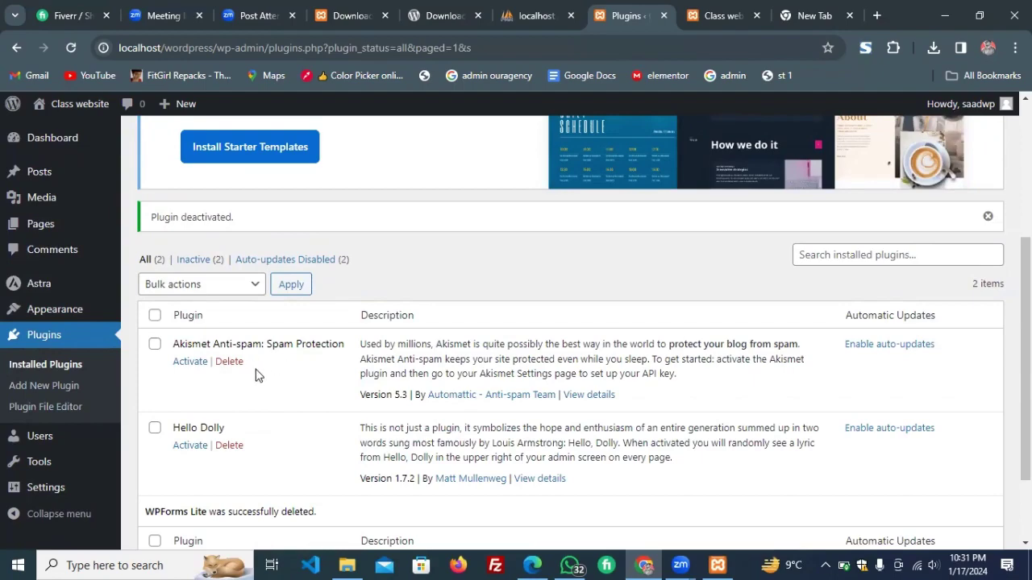
pyautogui.scroll(2, 343, 308)
pyautogui.scroll(-2, 343, 310)
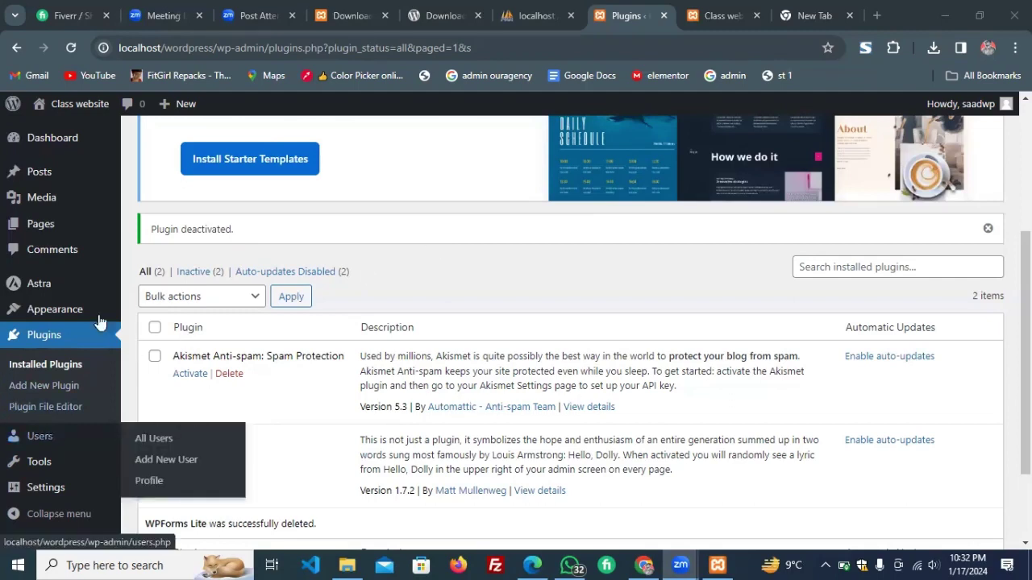
pyautogui.moveTo(48, 440)
pyautogui.click(167, 464)
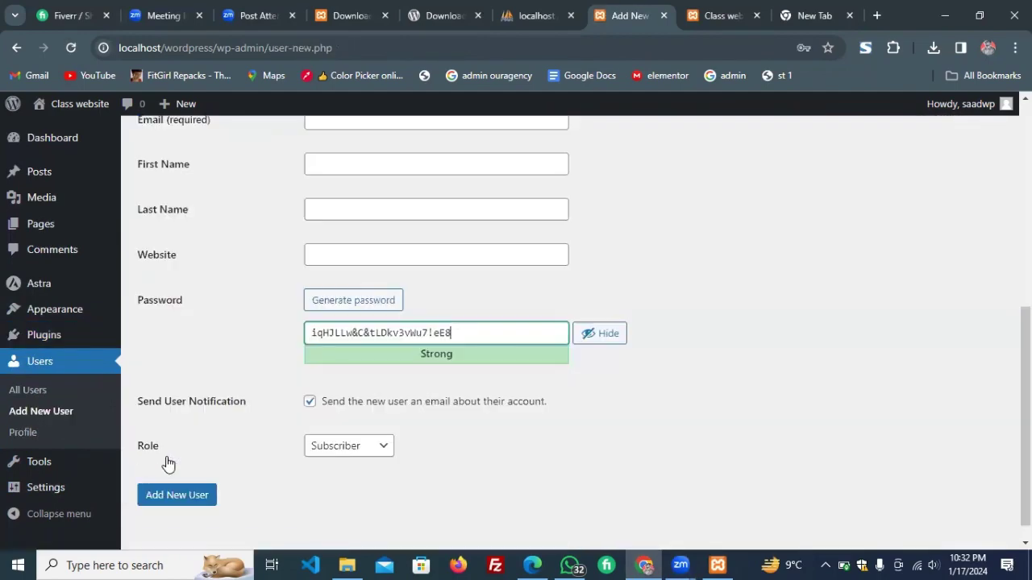
pyautogui.scroll(2, 168, 464)
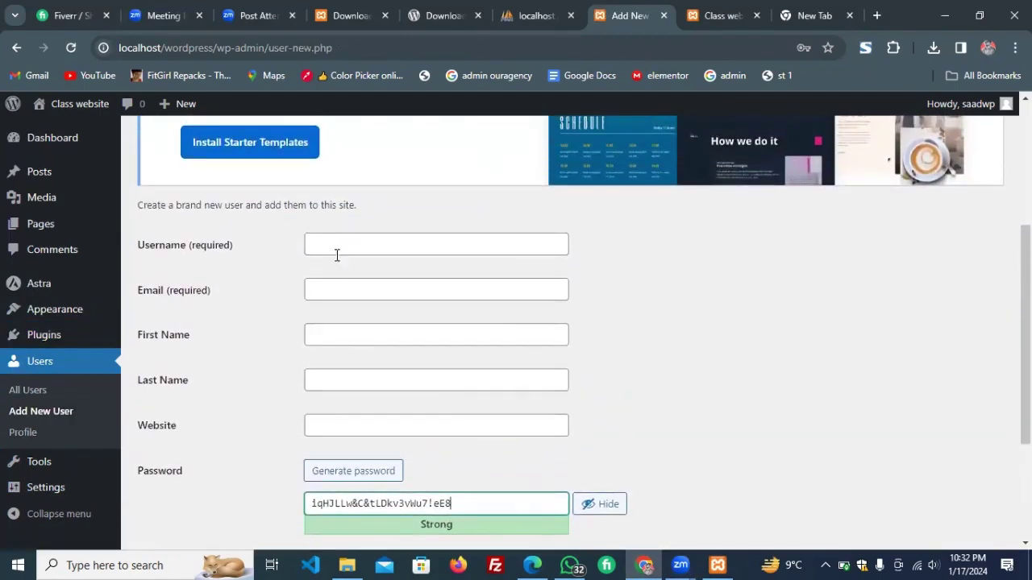
pyautogui.click(362, 287)
pyautogui.click(435, 330)
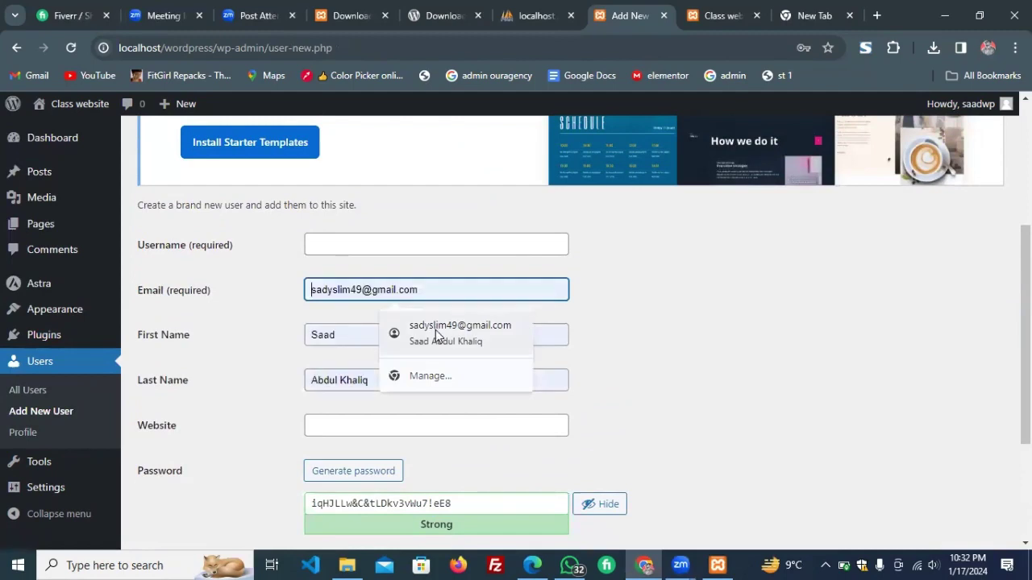
pyautogui.click(358, 242)
pyautogui.write('webdev')
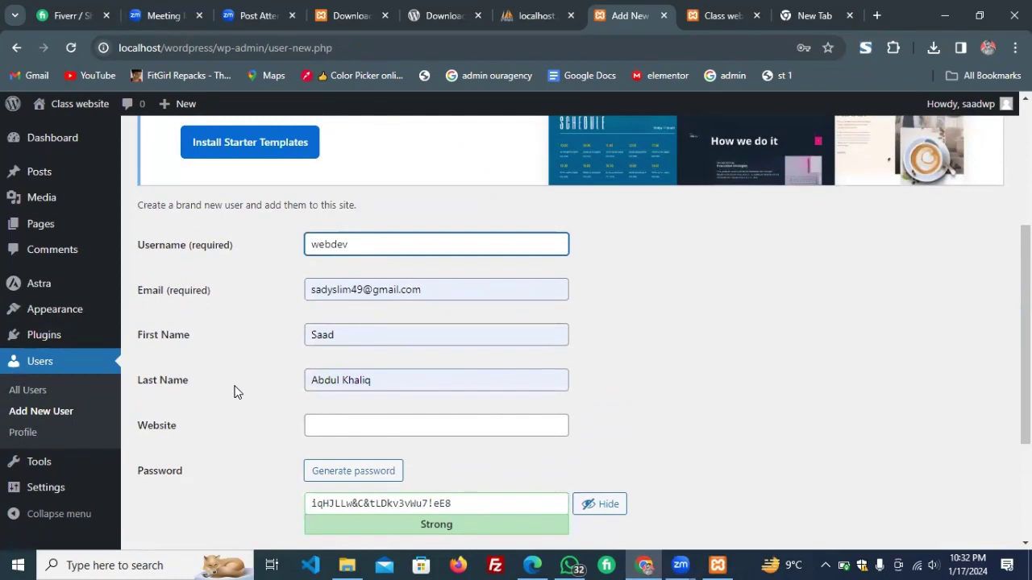
pyautogui.scroll(-2, 233, 390)
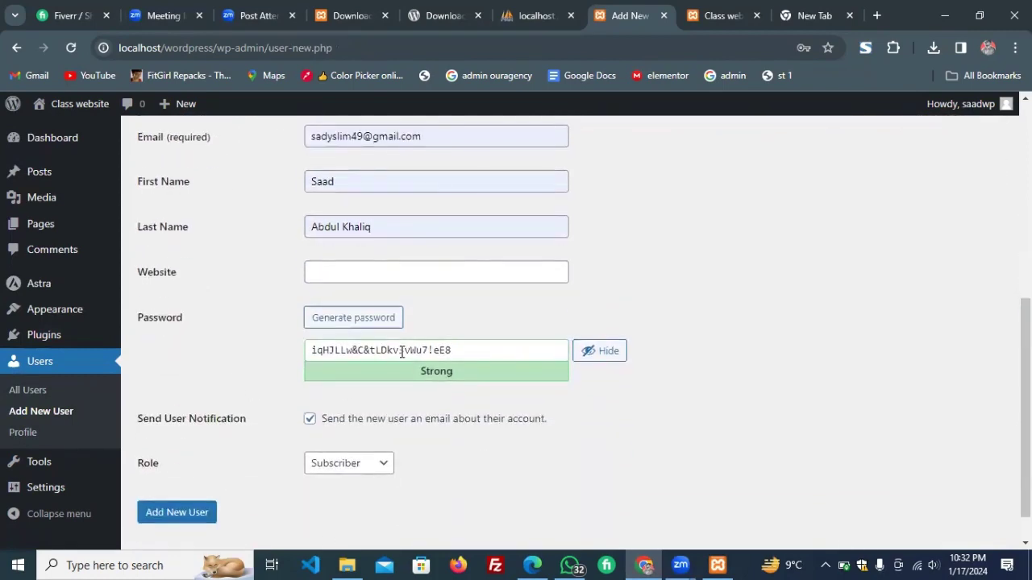
pyautogui.click(403, 350)
pyautogui.tripleClick(403, 350)
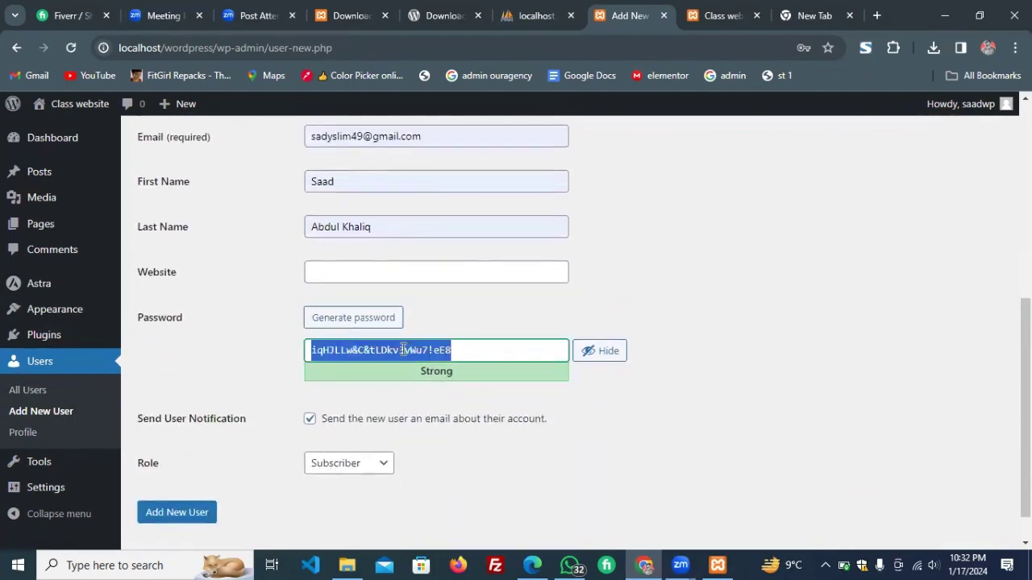
pyautogui.click(357, 472)
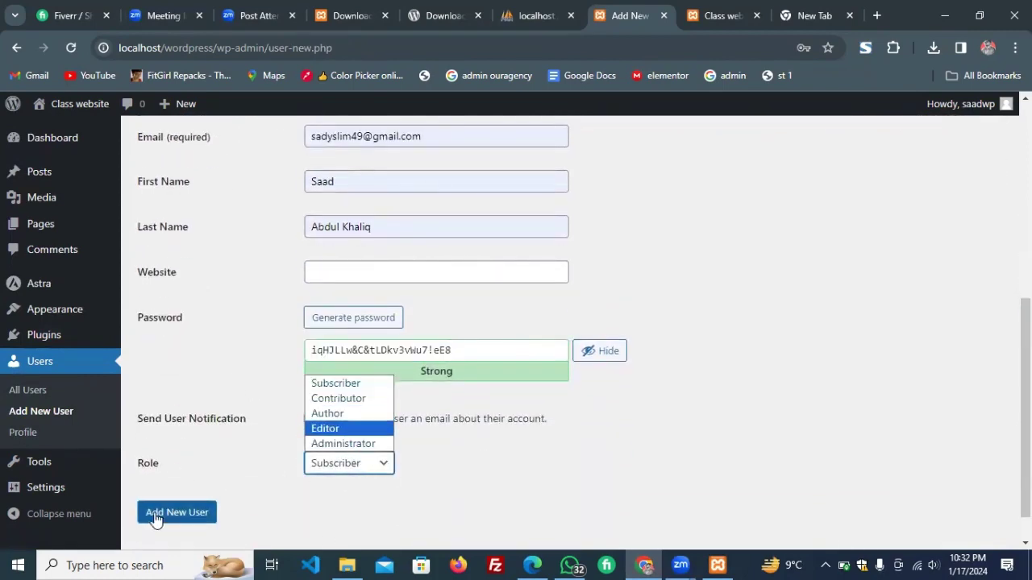
pyautogui.click(640, 254)
pyautogui.scroll(5, 641, 260)
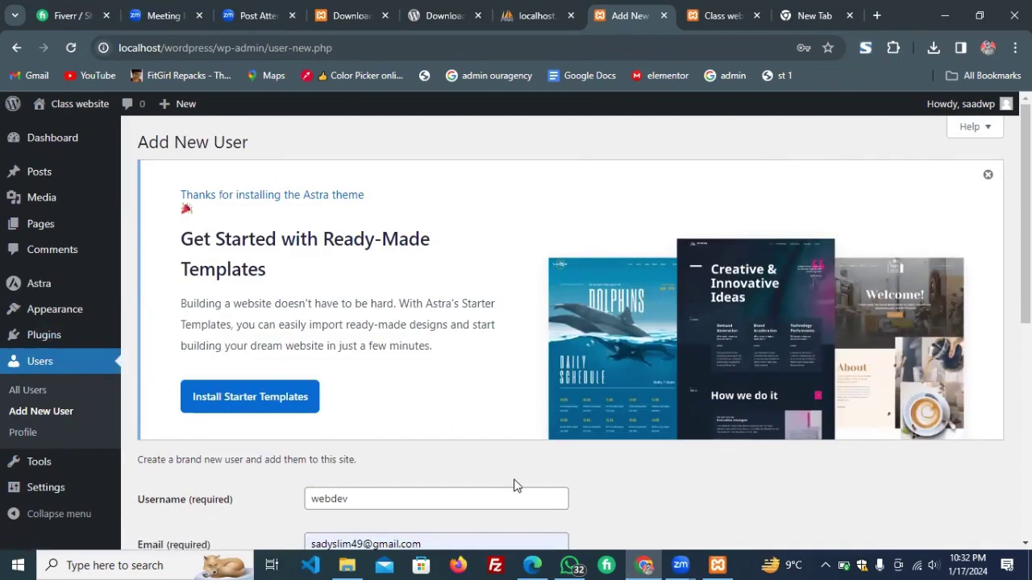
pyautogui.moveTo(44, 319)
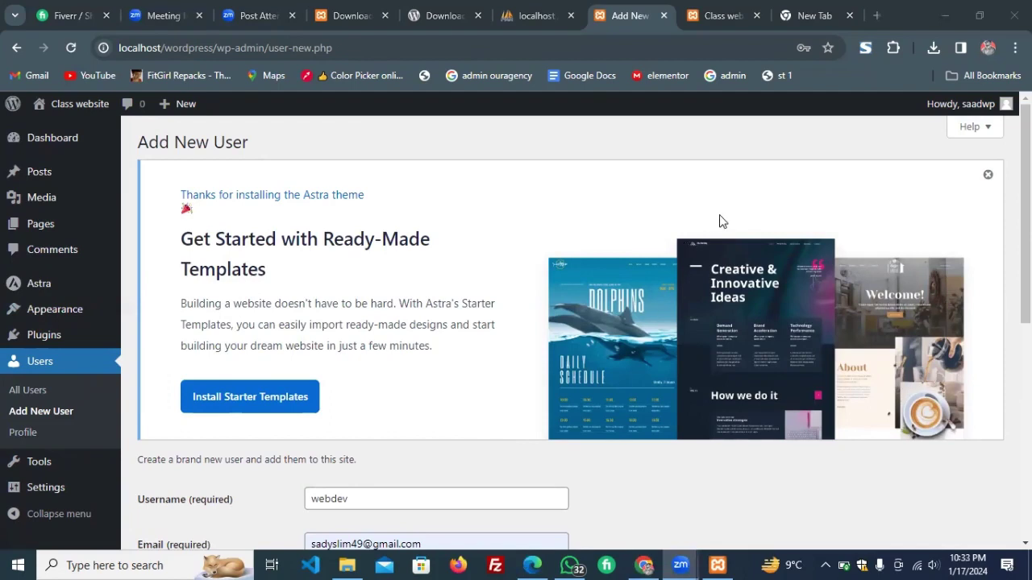
pyautogui.click(698, 202)
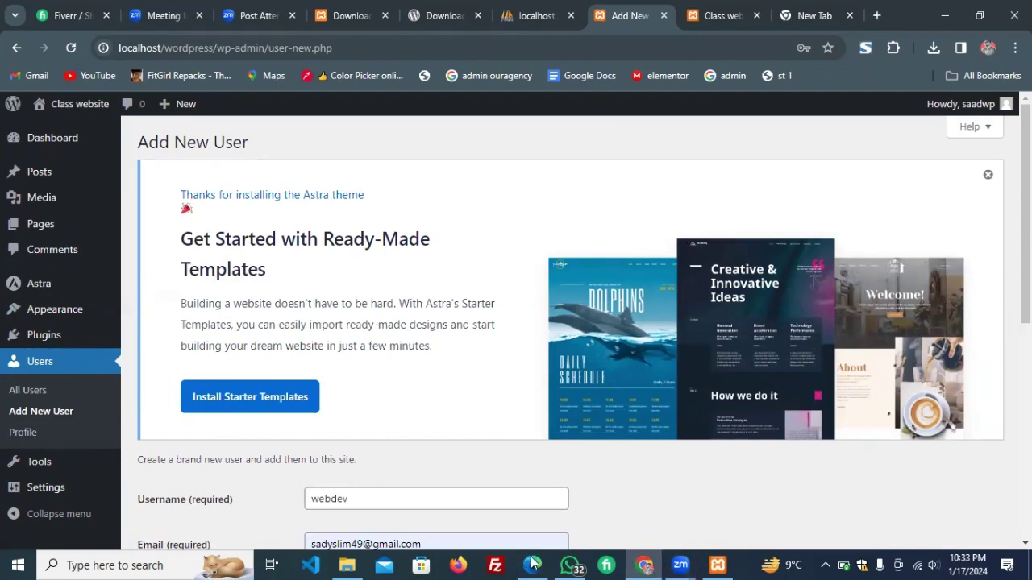
pyautogui.hotkey('alt', 'Tab')
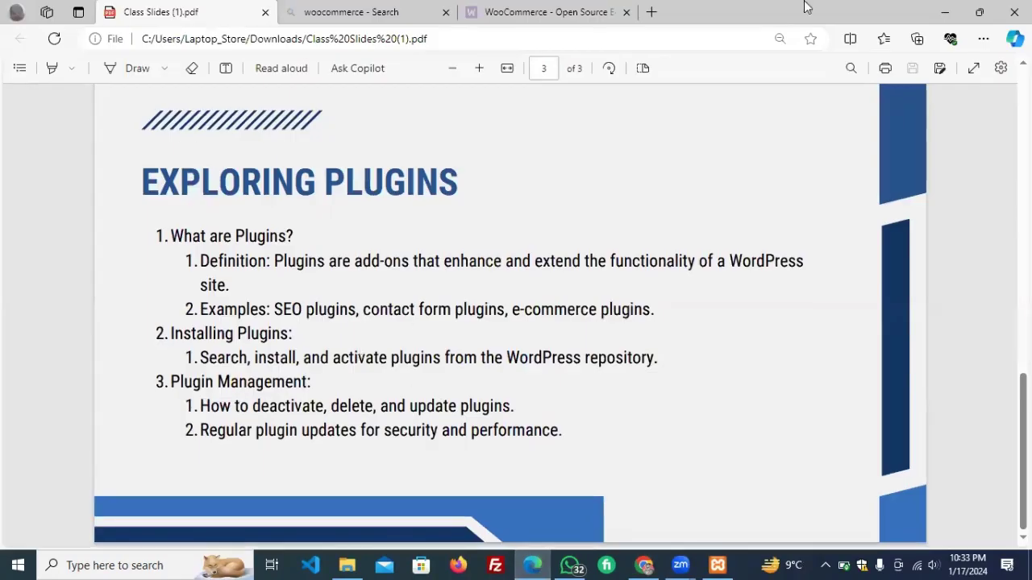
pyautogui.click(939, 16)
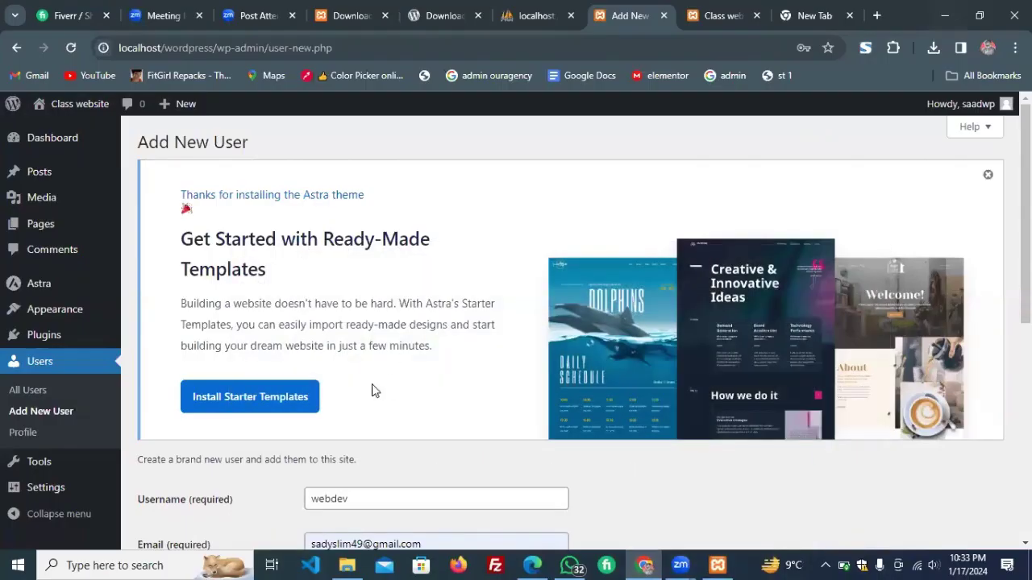
pyautogui.scroll(-2, 212, 348)
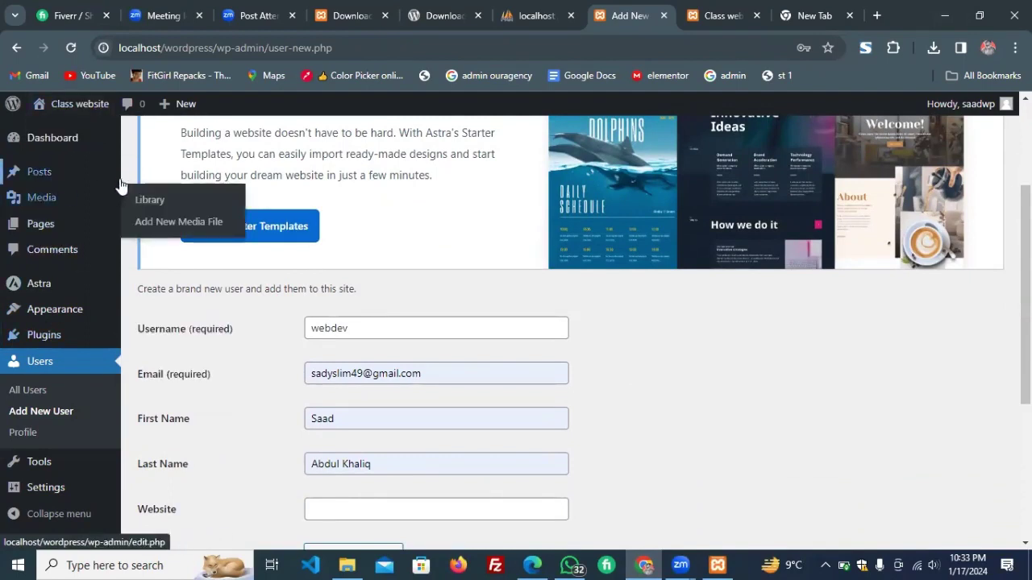
pyautogui.moveTo(49, 171)
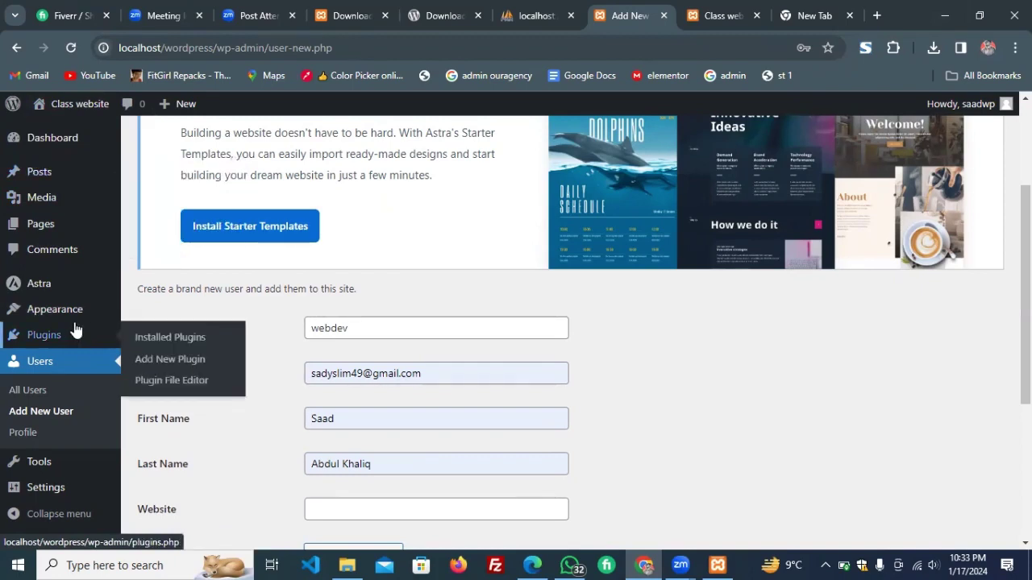
pyautogui.scroll(-2, 251, 435)
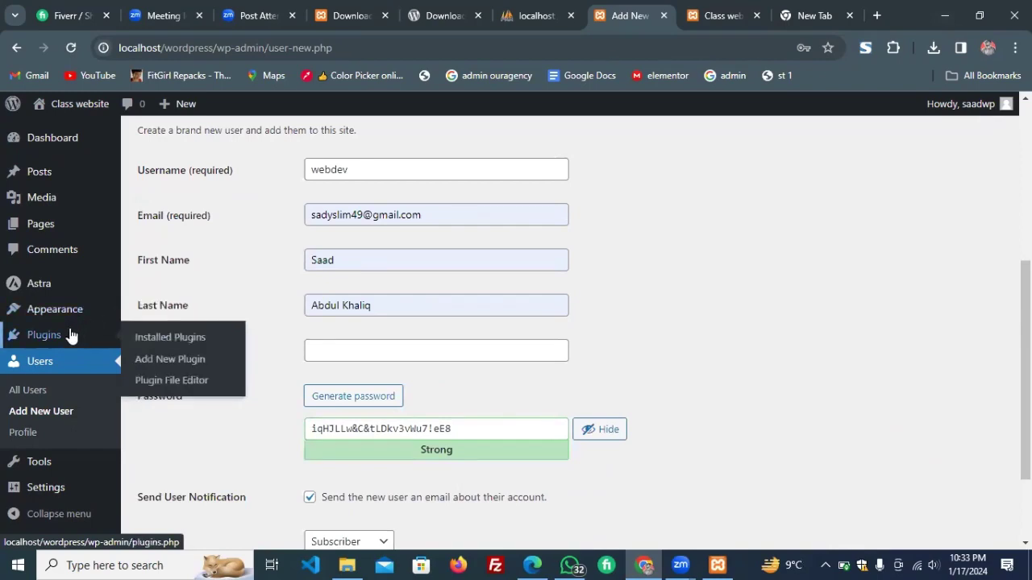
# Search new plugins for 'starter templates' and install the Starter Templates plugin.
pyautogui.click(180, 364)
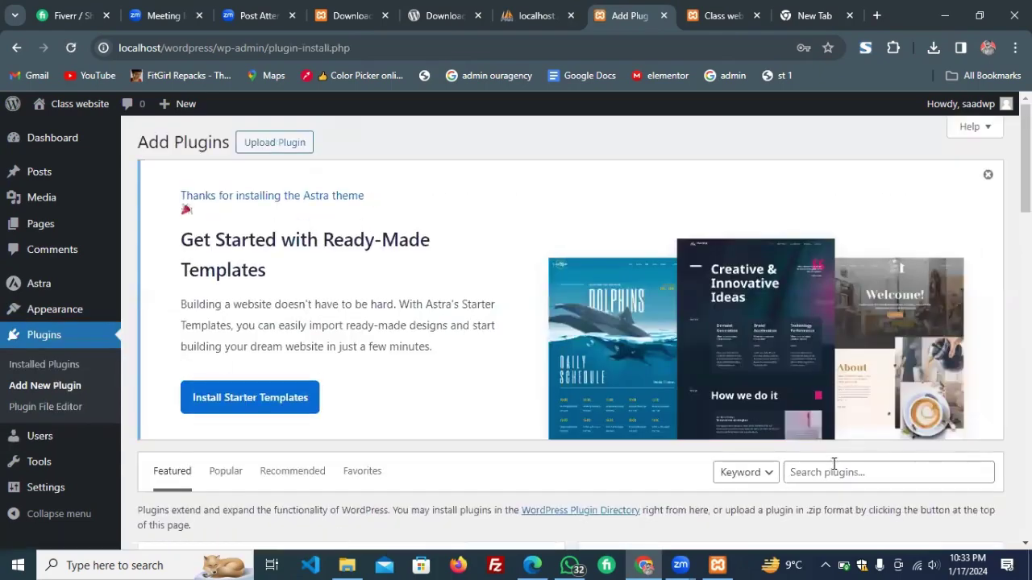
pyautogui.click(830, 472)
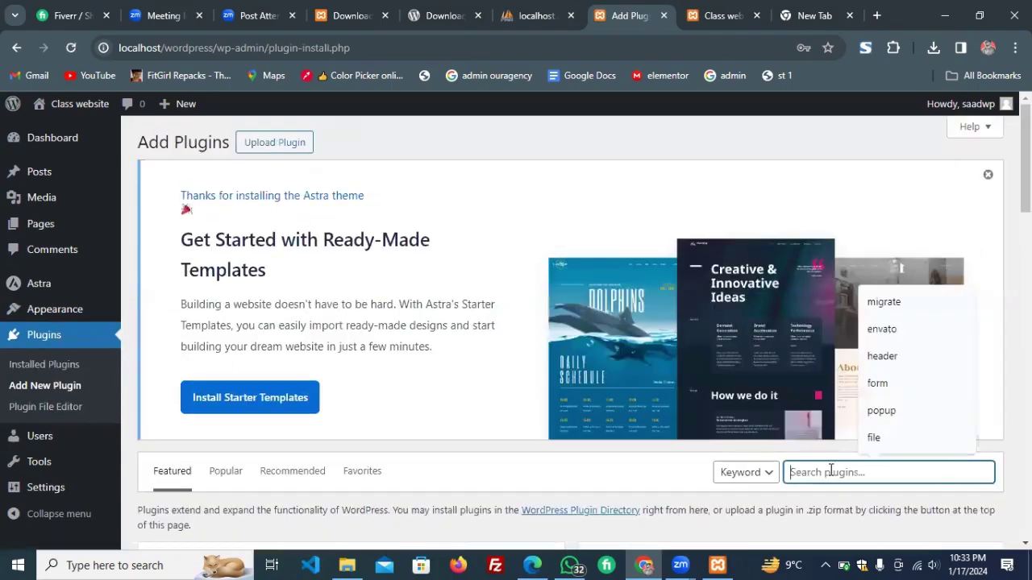
pyautogui.write('star')
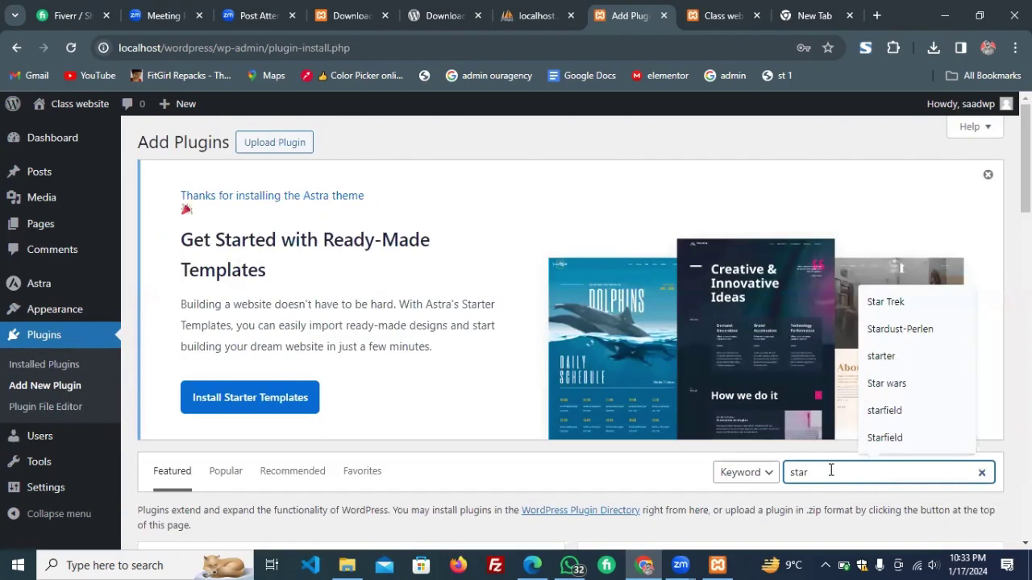
pyautogui.write('ter ')
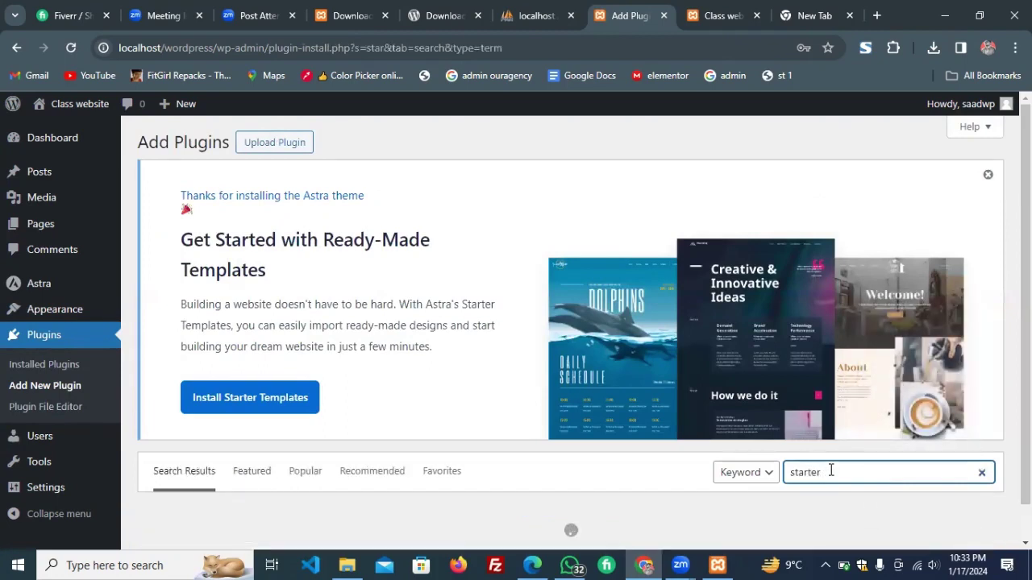
pyautogui.write('templates')
pyautogui.scroll(-1, 830, 470)
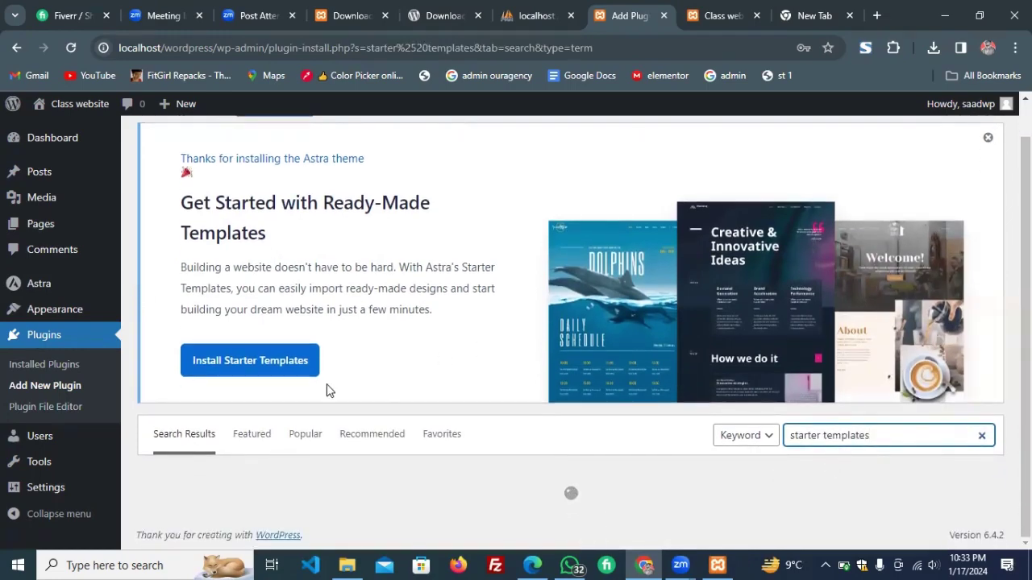
pyautogui.scroll(-3, 449, 327)
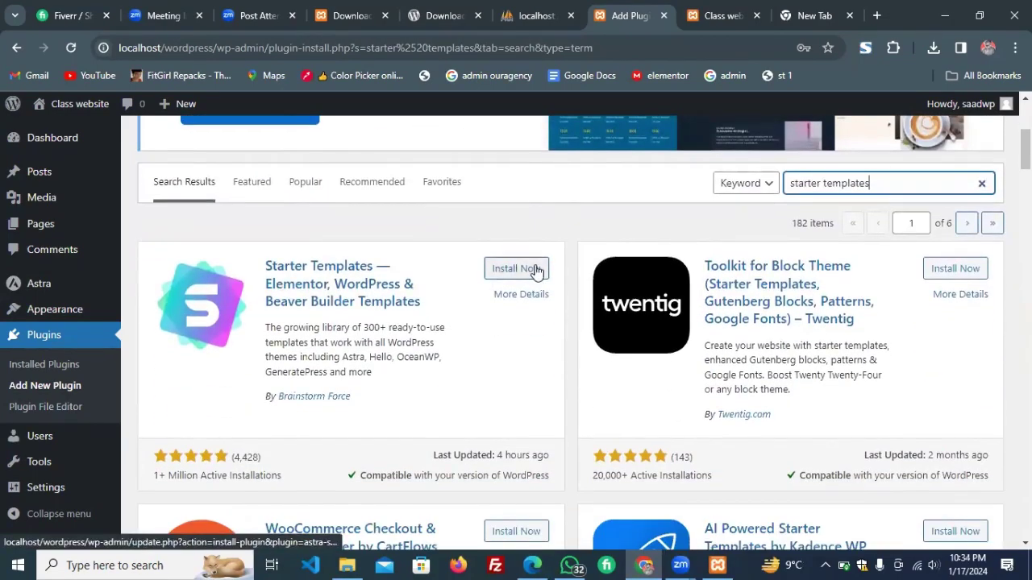
pyautogui.click(535, 272)
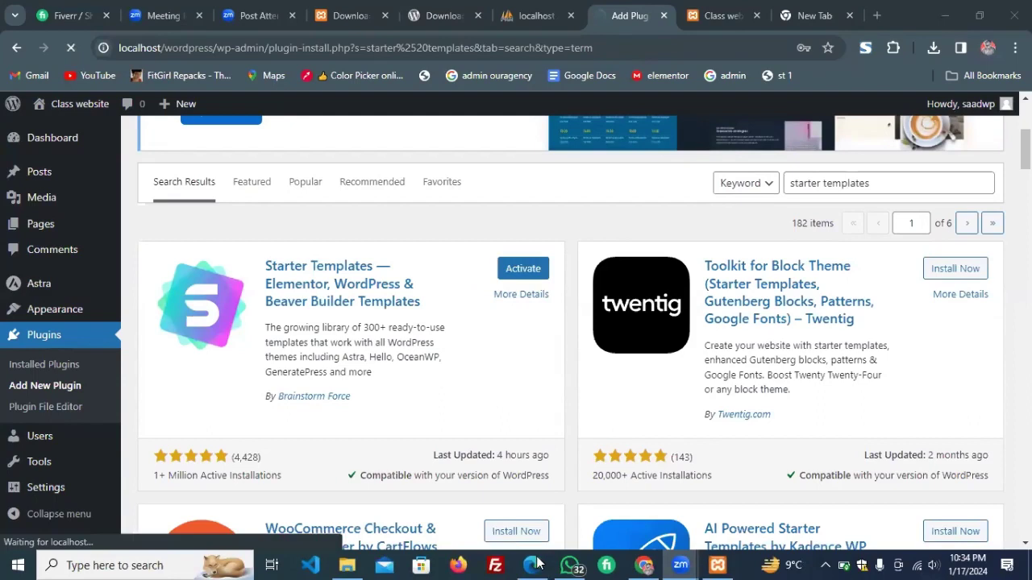
# Activate Starter Templates and confirm it's listed alongside Akismet and Hello Dolly.
pyautogui.click(524, 269)
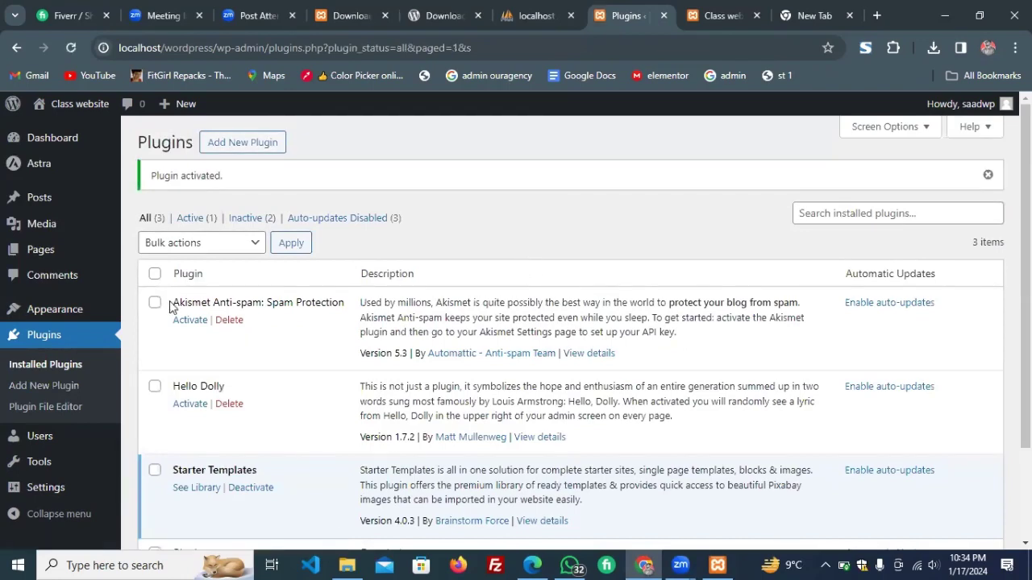
pyautogui.scroll(-3, 170, 306)
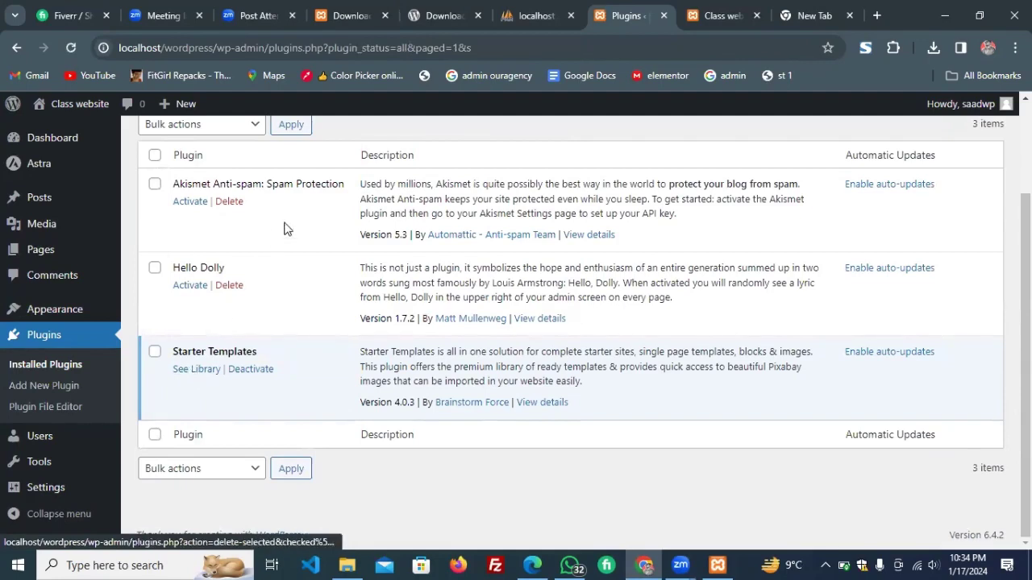
pyautogui.moveTo(61, 307)
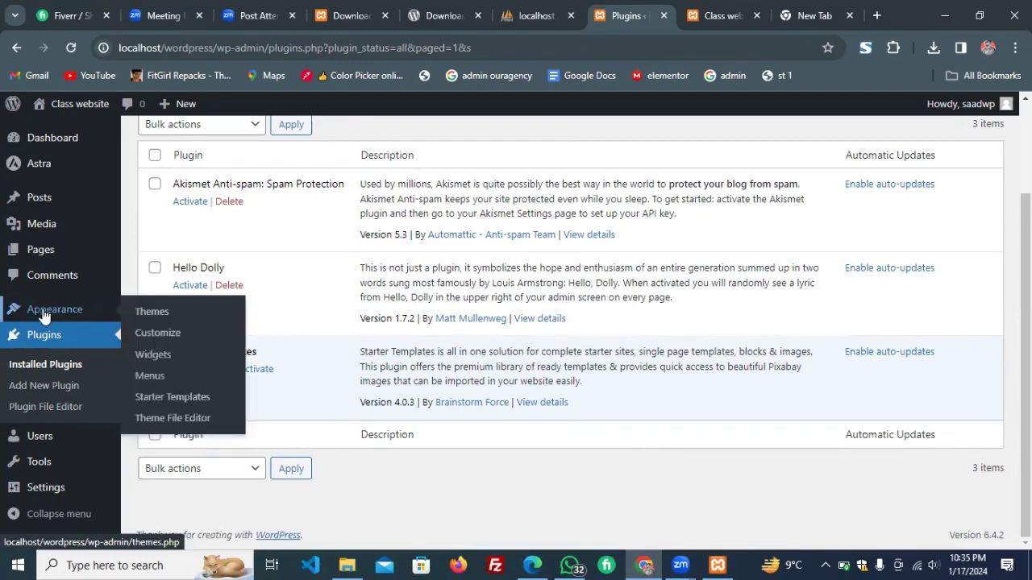
# Open Appearance > Starter Templates and choose Build with Templates under Classic Starter Templates.
pyautogui.click(182, 405)
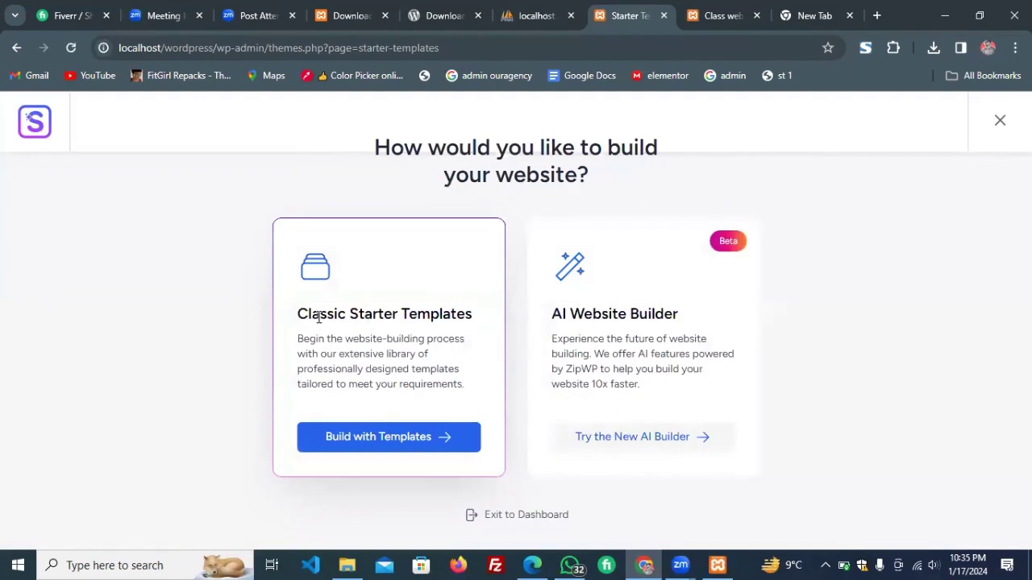
pyautogui.moveTo(320, 316); pyautogui.dragTo(470, 333)
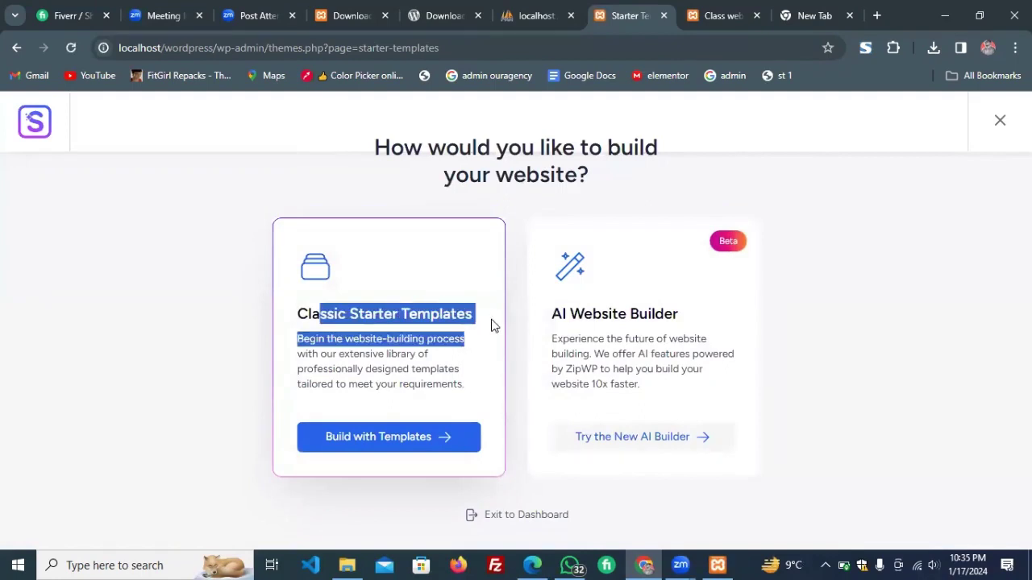
pyautogui.tripleClick(597, 309)
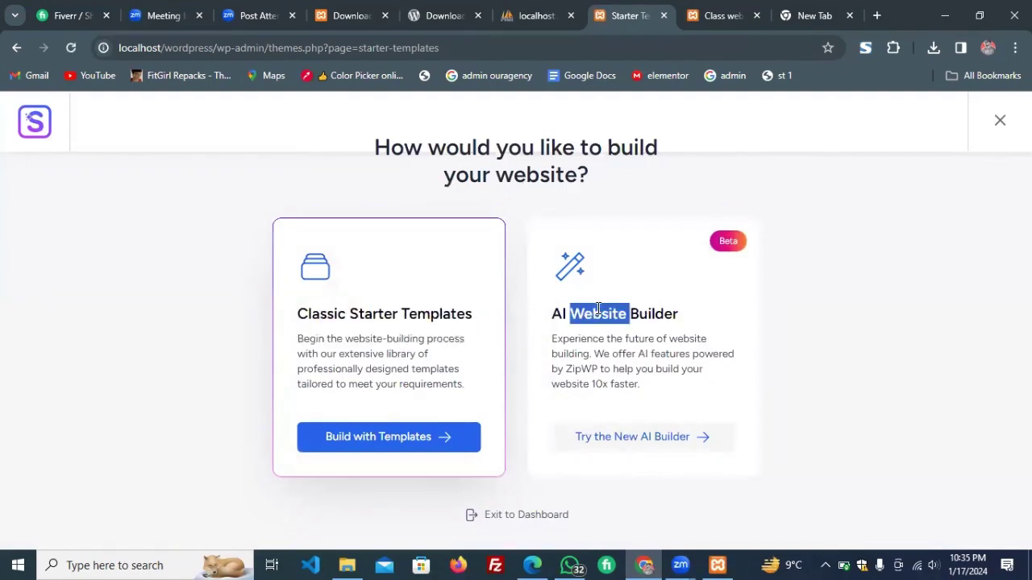
pyautogui.click(547, 323)
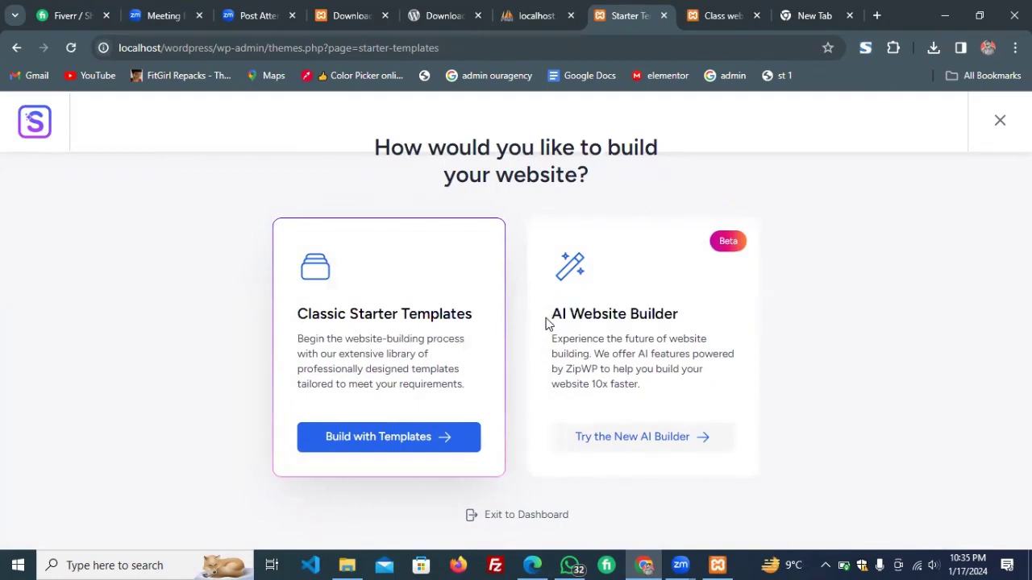
pyautogui.moveTo(546, 323); pyautogui.dragTo(730, 309)
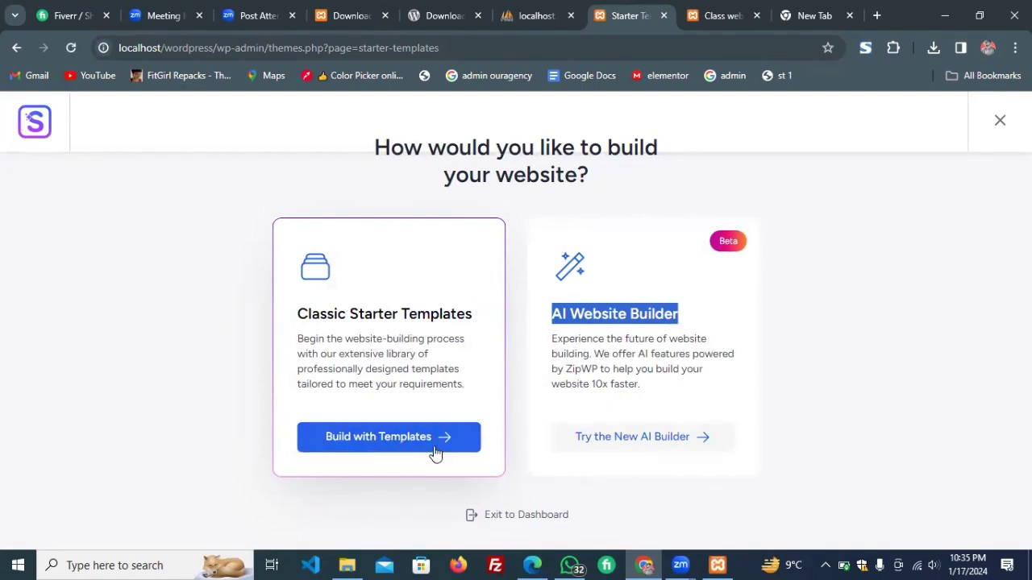
pyautogui.click(431, 449)
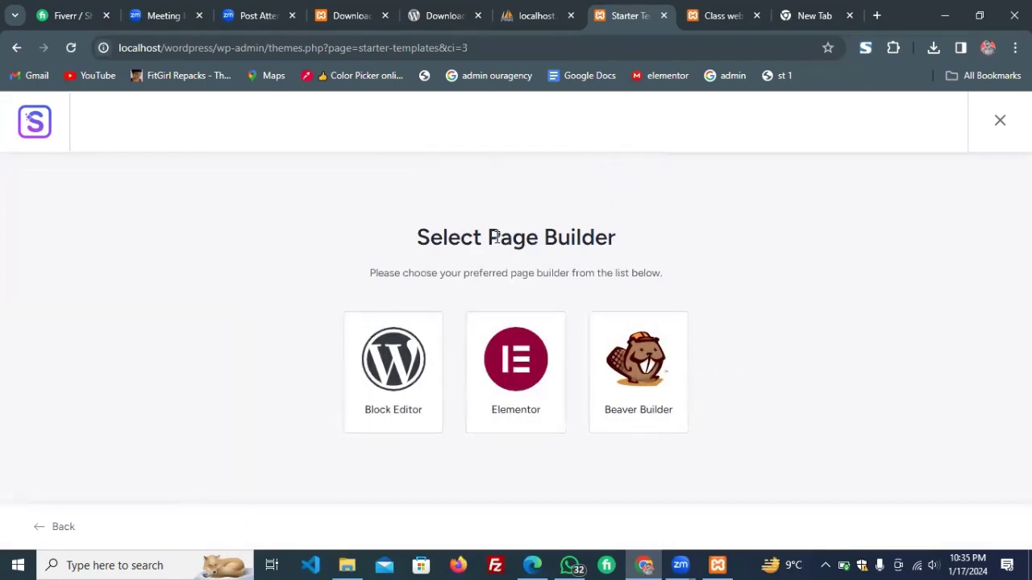
pyautogui.moveTo(496, 235); pyautogui.dragTo(650, 239)
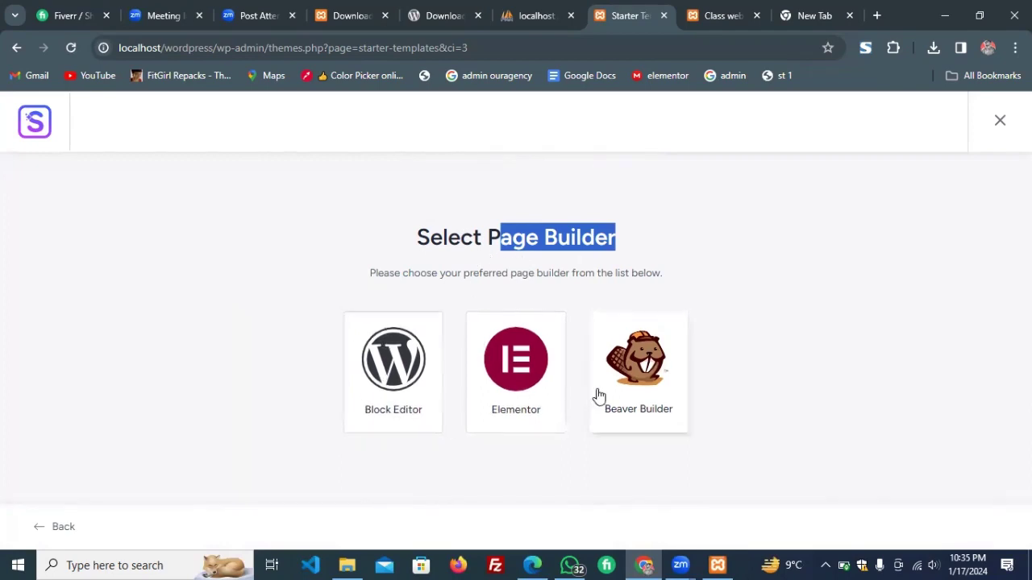
# Choose Elementor as the page builder and browse the template category menus.
pyautogui.click(528, 386)
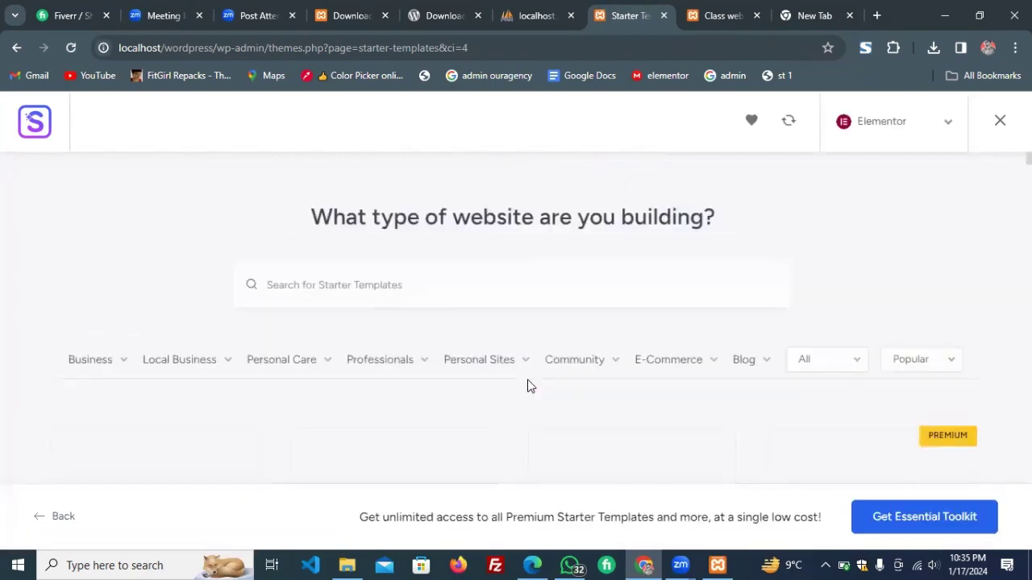
pyautogui.scroll(-4, 528, 387)
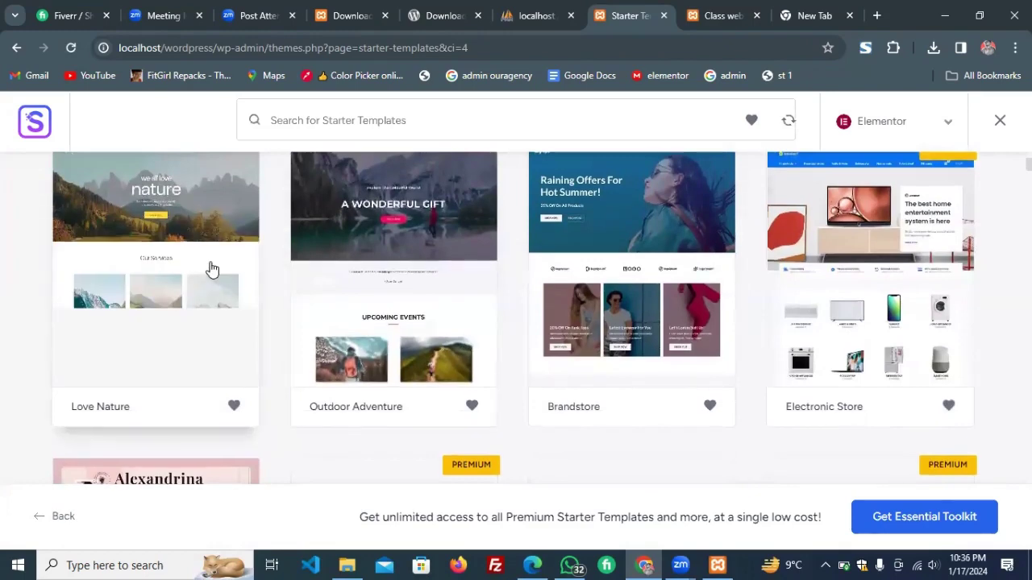
pyautogui.scroll(5, 212, 270)
pyautogui.scroll(-2, 212, 270)
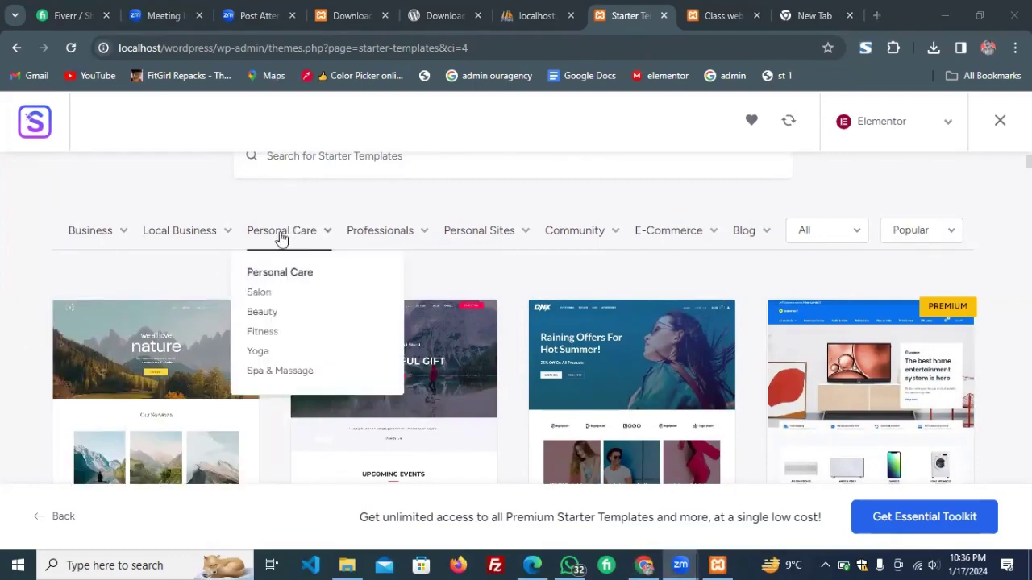
pyautogui.moveTo(407, 234)
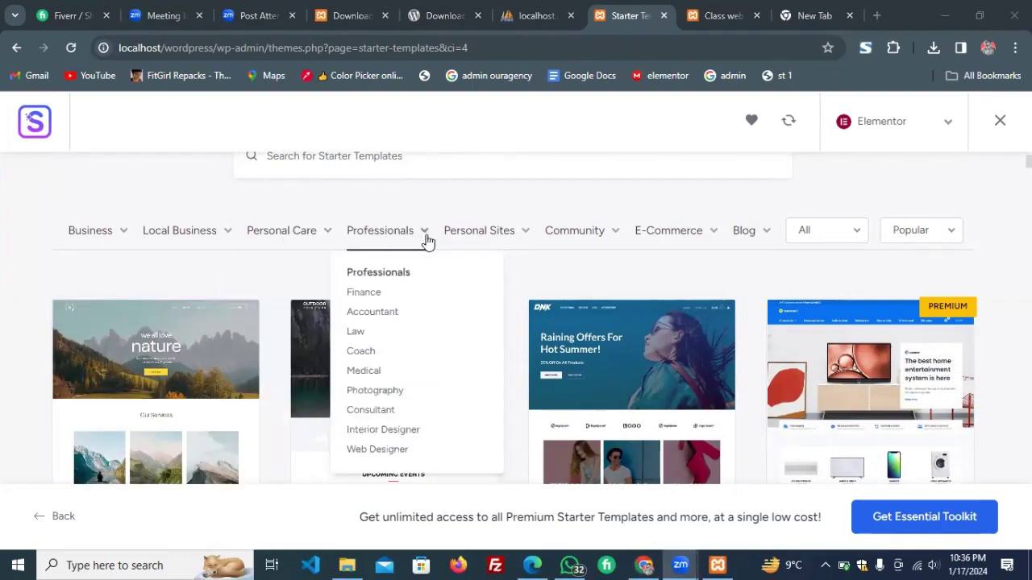
pyautogui.moveTo(495, 239)
pyautogui.moveTo(669, 239)
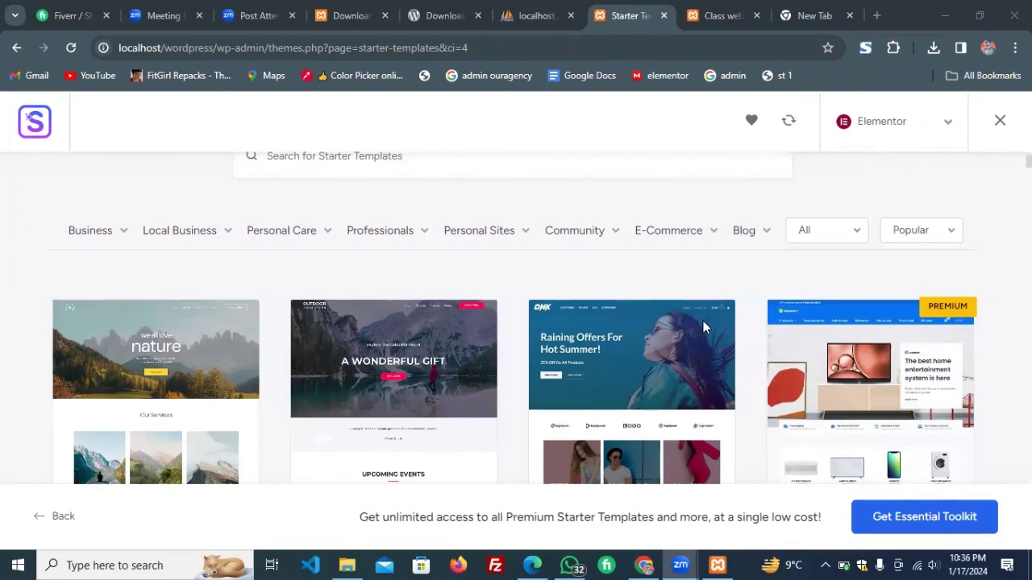
# Filter the templates to E-Commerce and scroll down to the Plant Shop card.
pyautogui.click(4, 322)
pyautogui.click(674, 233)
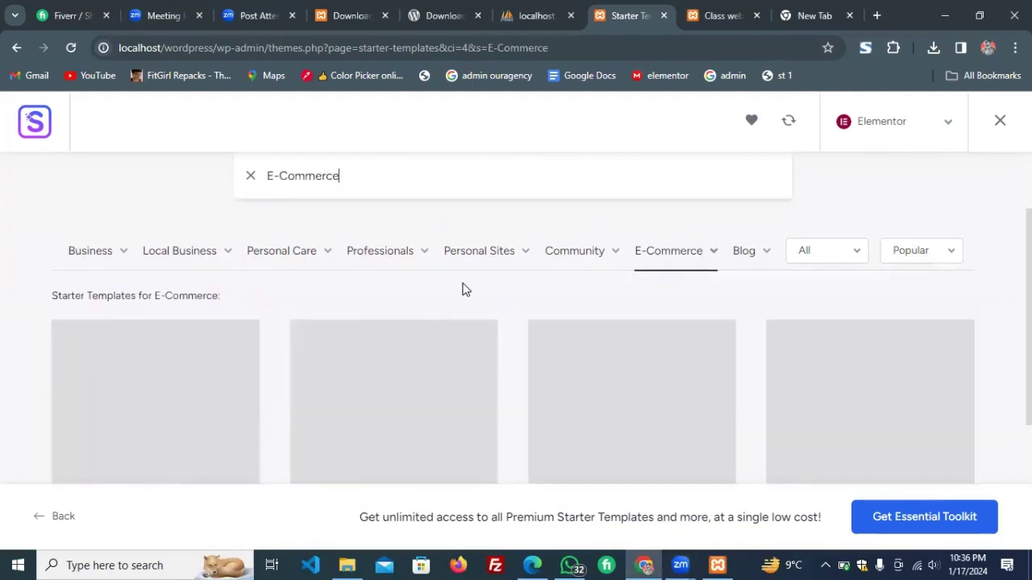
pyautogui.scroll(-2, 461, 288)
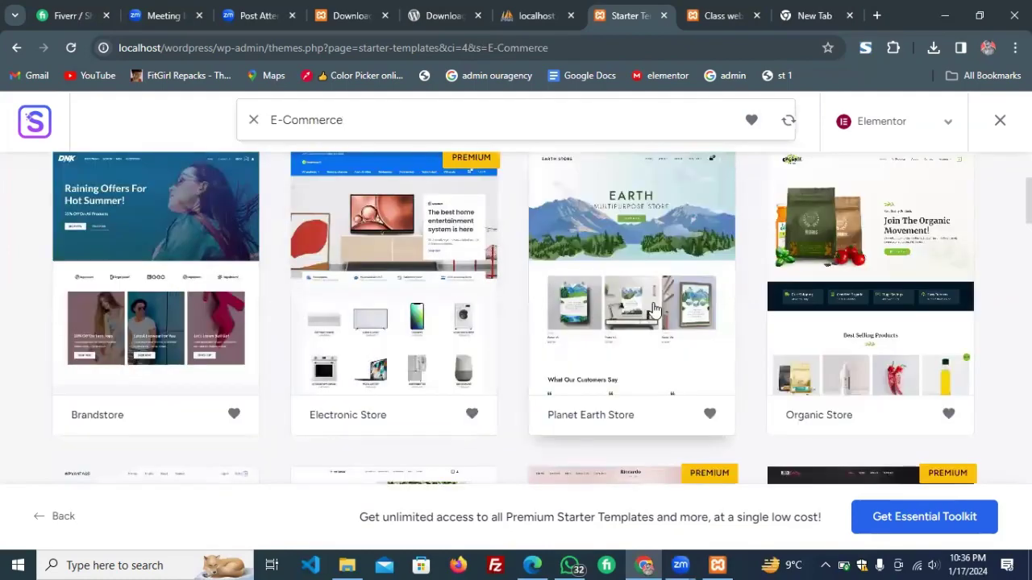
pyautogui.scroll(-3, 653, 308)
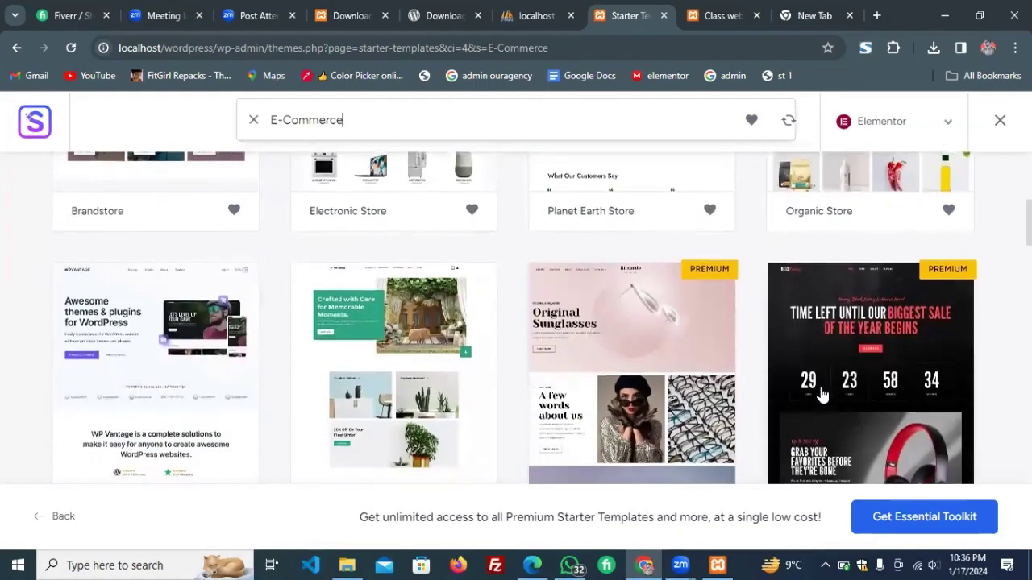
pyautogui.scroll(-5, 498, 380)
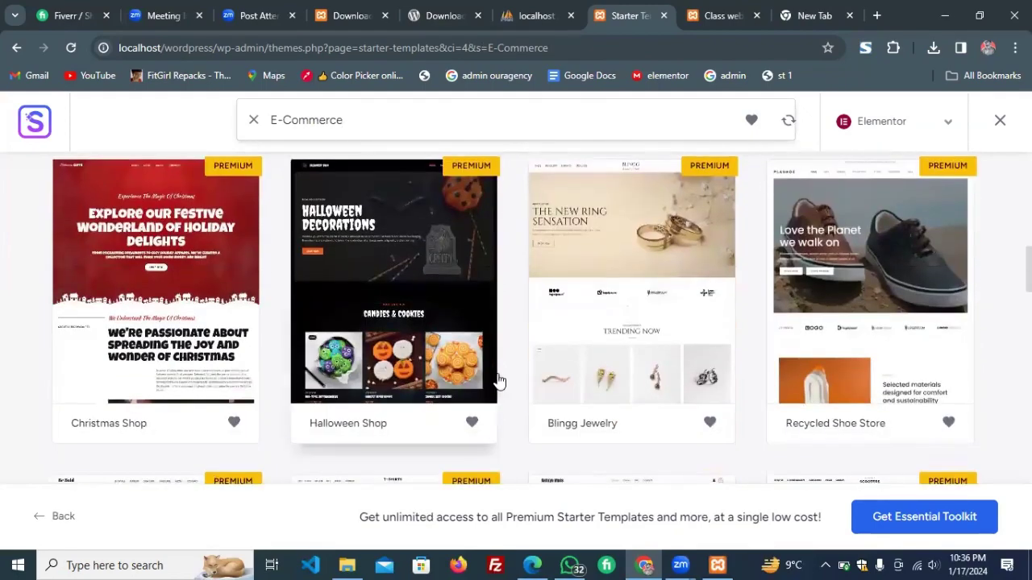
pyautogui.scroll(-3, 498, 380)
pyautogui.scroll(-6, 499, 380)
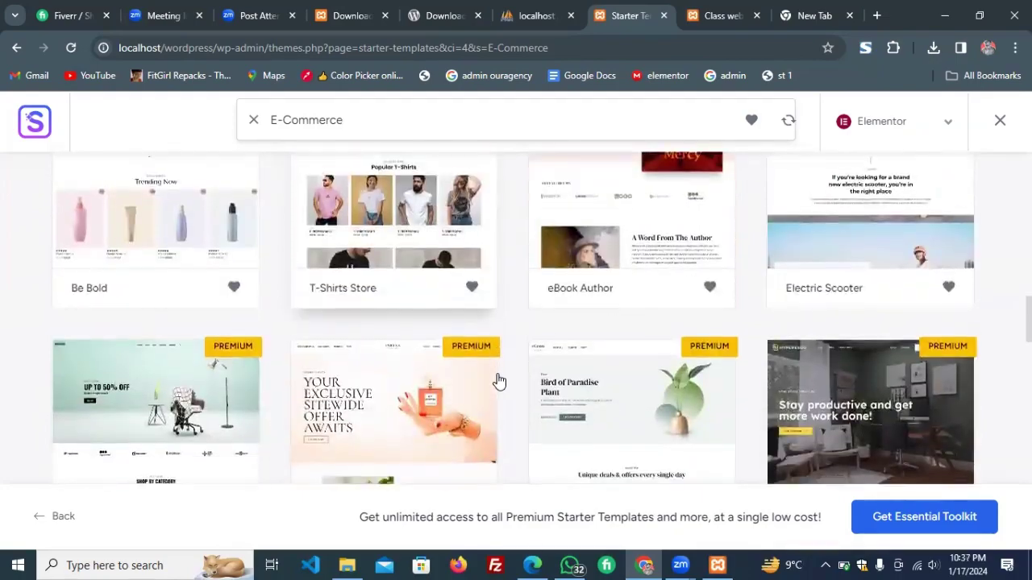
pyautogui.scroll(1, 498, 380)
pyautogui.scroll(1, 498, 380)
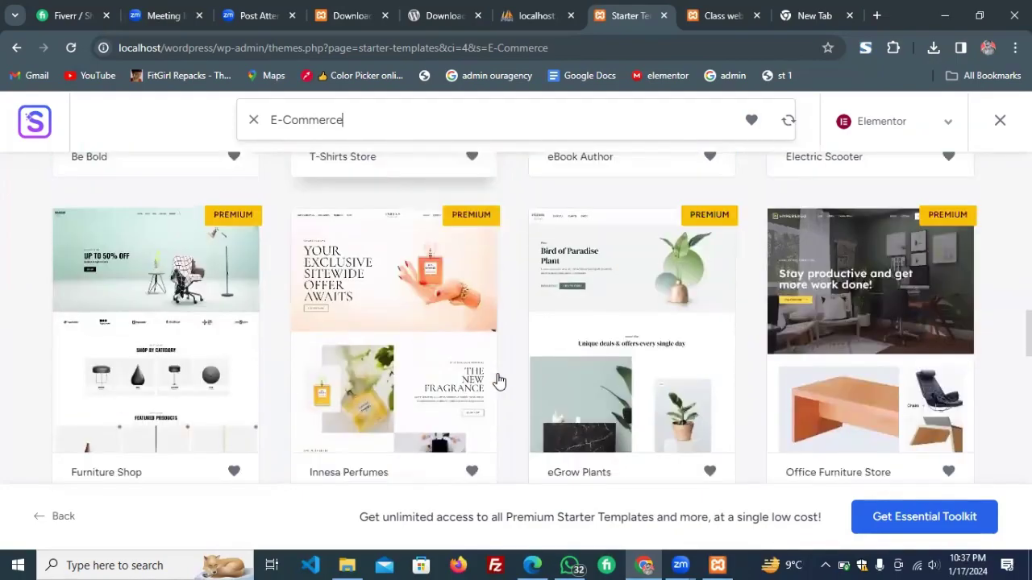
pyautogui.scroll(-4, 766, 359)
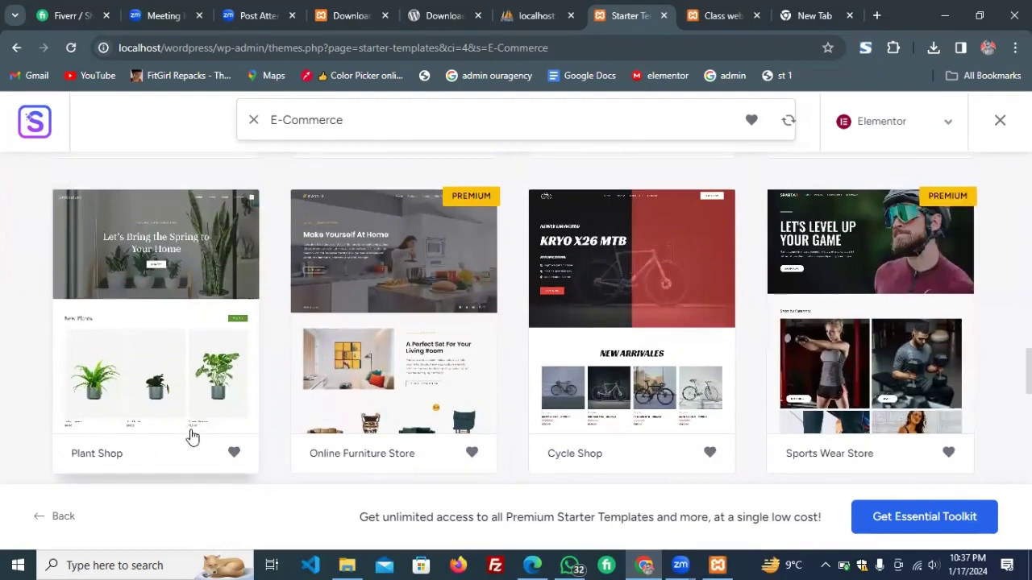
# Pick the Plant Shop template and upload Kina-Logistics-02.png from Downloads as its logo.
pyautogui.click(160, 436)
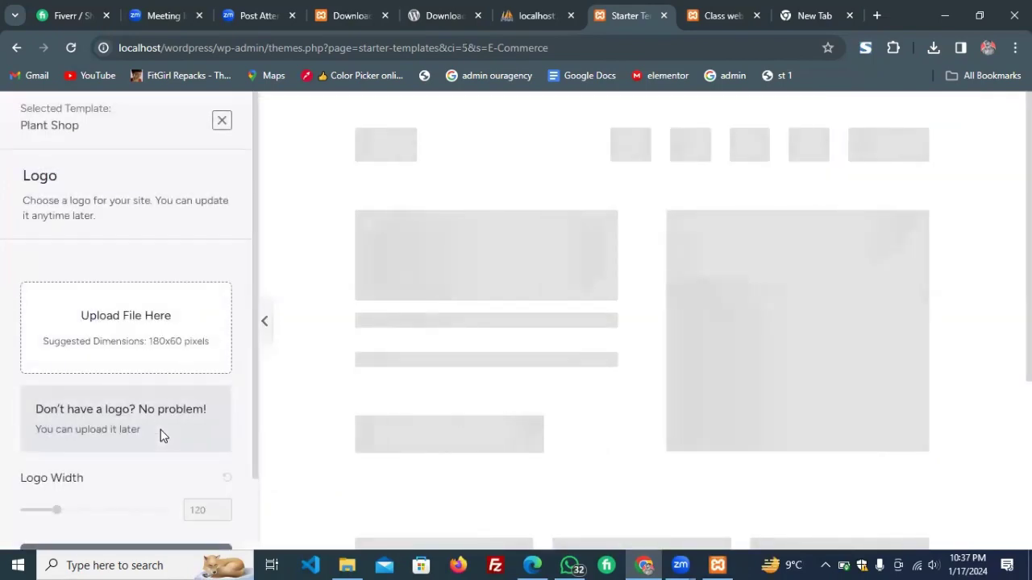
pyautogui.click(142, 339)
pyautogui.click(537, 369)
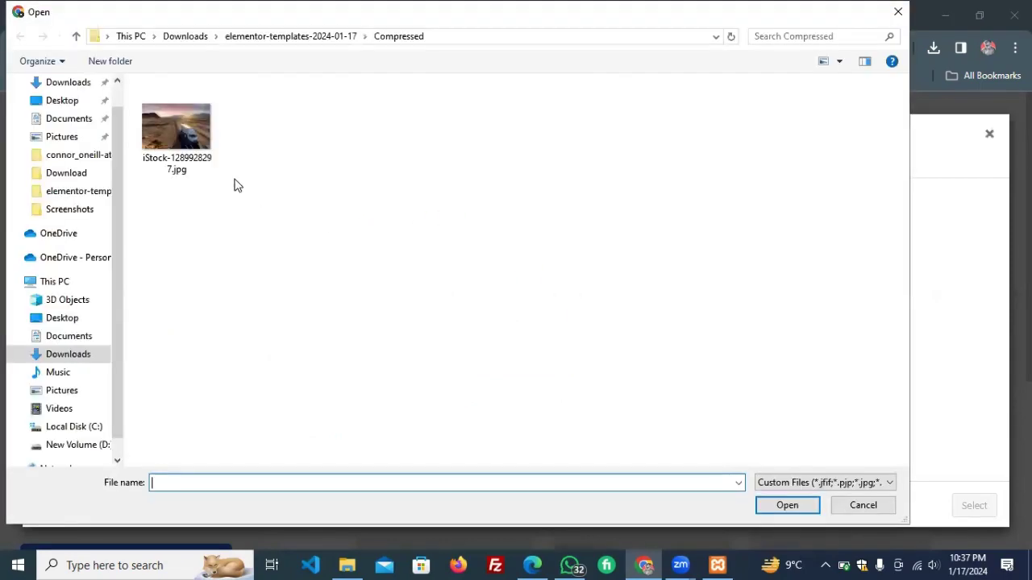
pyautogui.click(69, 83)
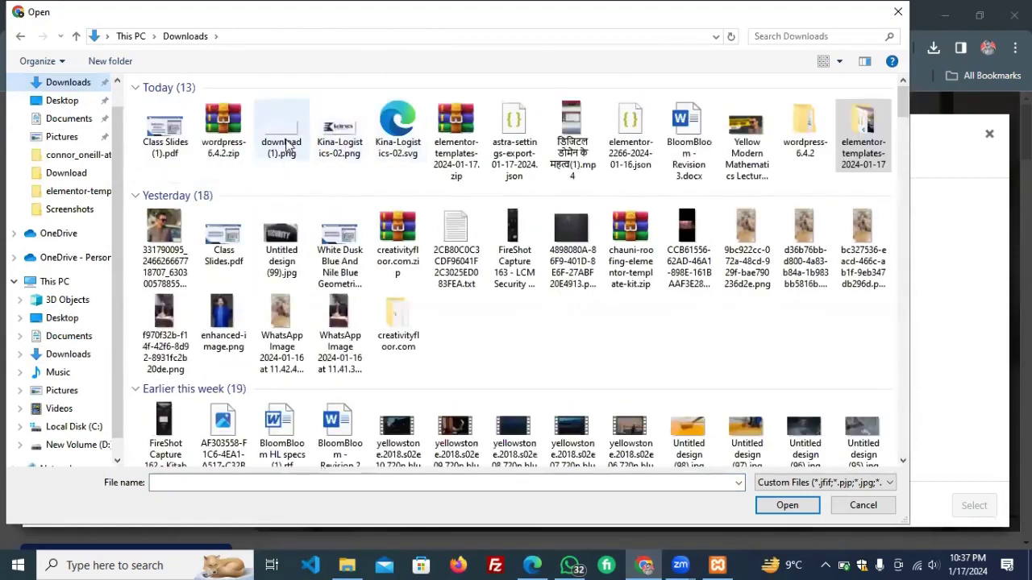
pyautogui.click(350, 144)
pyautogui.doubleClick(351, 143)
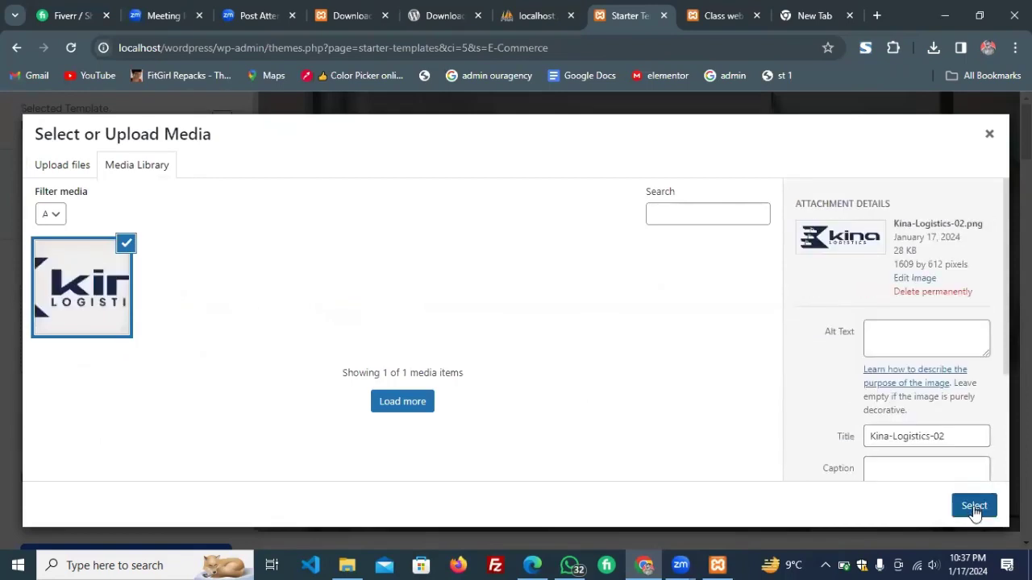
pyautogui.click(973, 506)
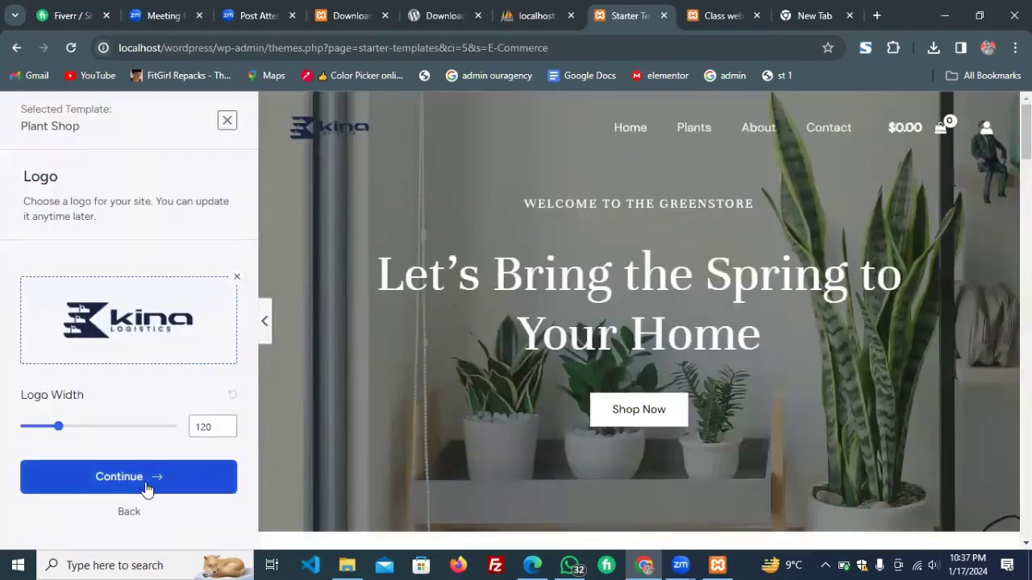
# Apply the blue colour palette and the Rubik / Karla font pairing, then continue.
pyautogui.click(146, 489)
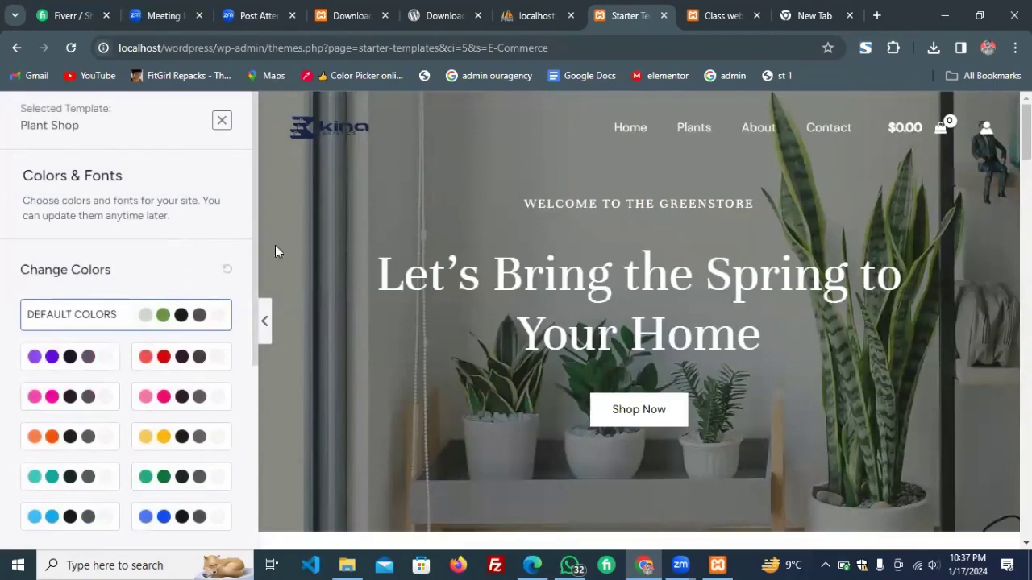
pyautogui.scroll(-2, 506, 368)
pyautogui.scroll(3, 507, 374)
pyautogui.click(144, 518)
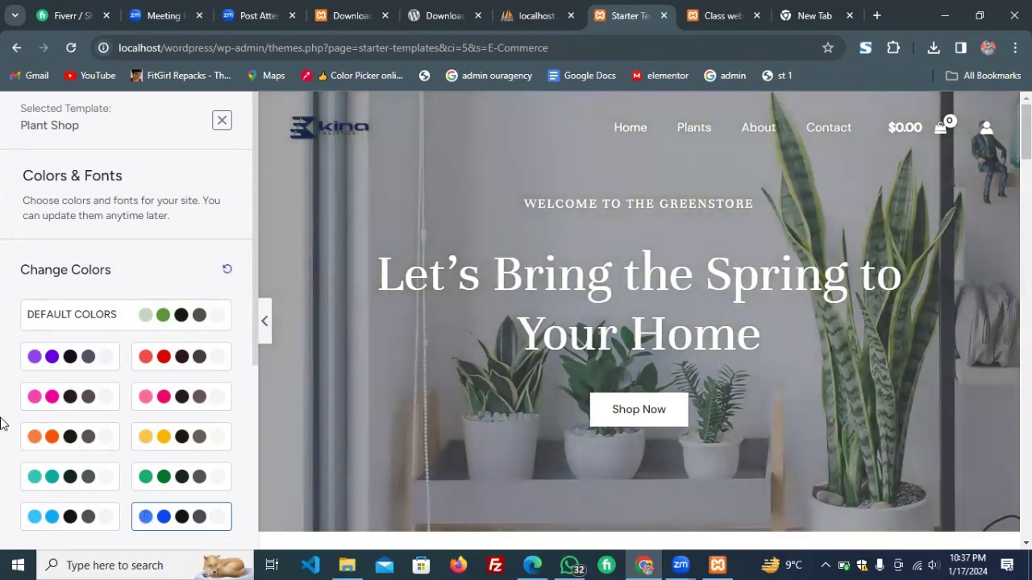
pyautogui.scroll(-4, 3, 424)
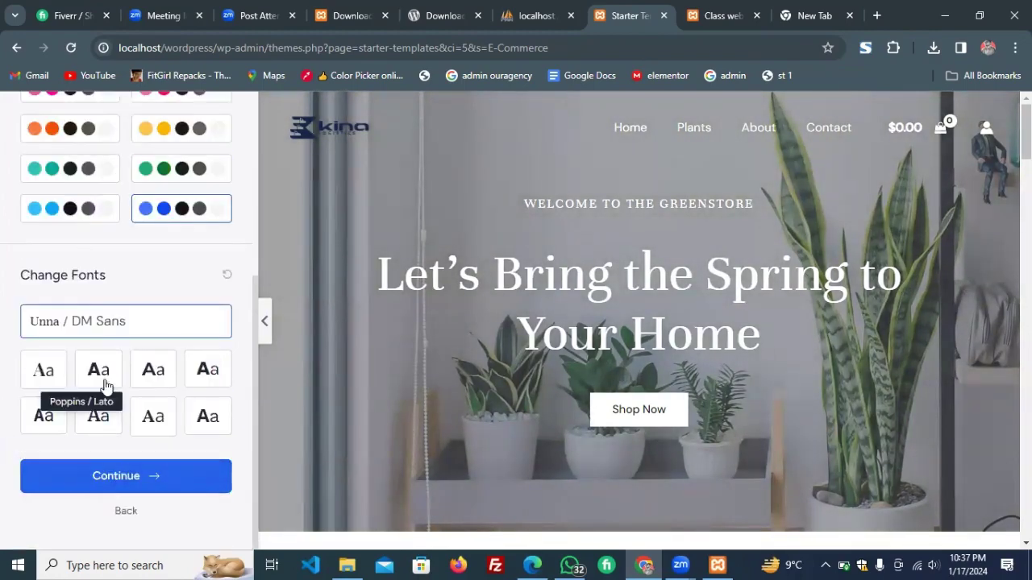
pyautogui.click(152, 374)
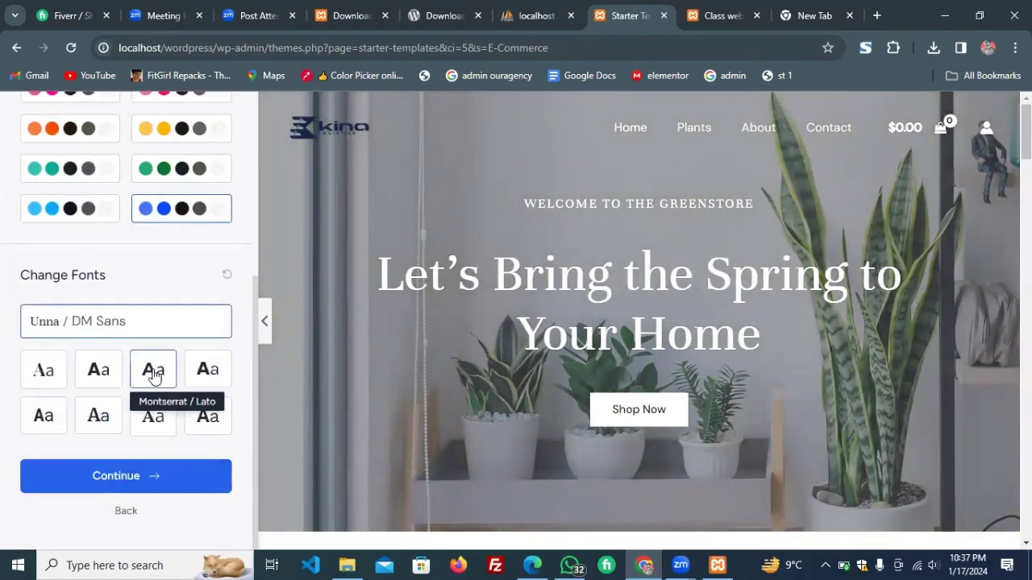
pyautogui.click(225, 377)
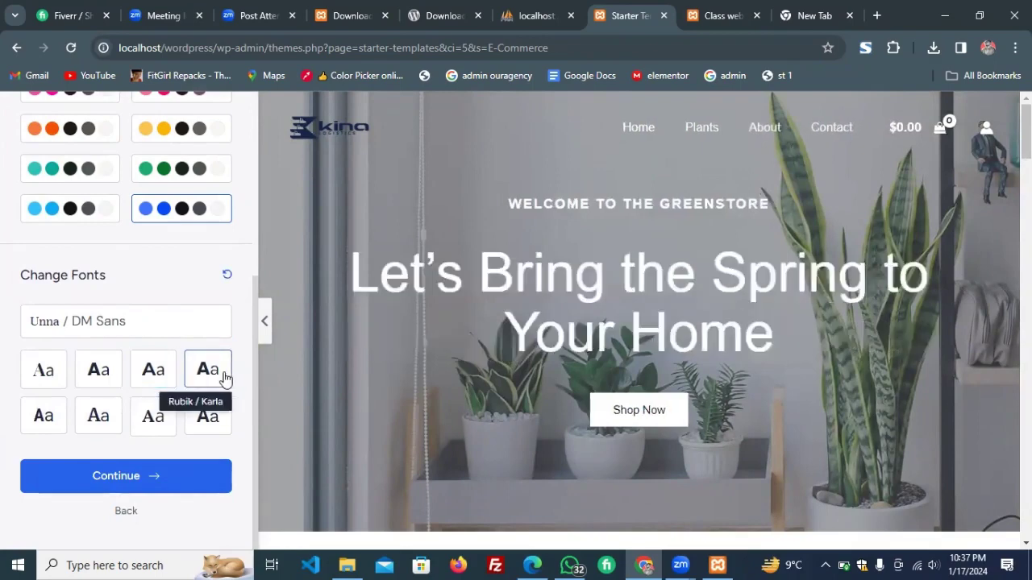
pyautogui.click(166, 474)
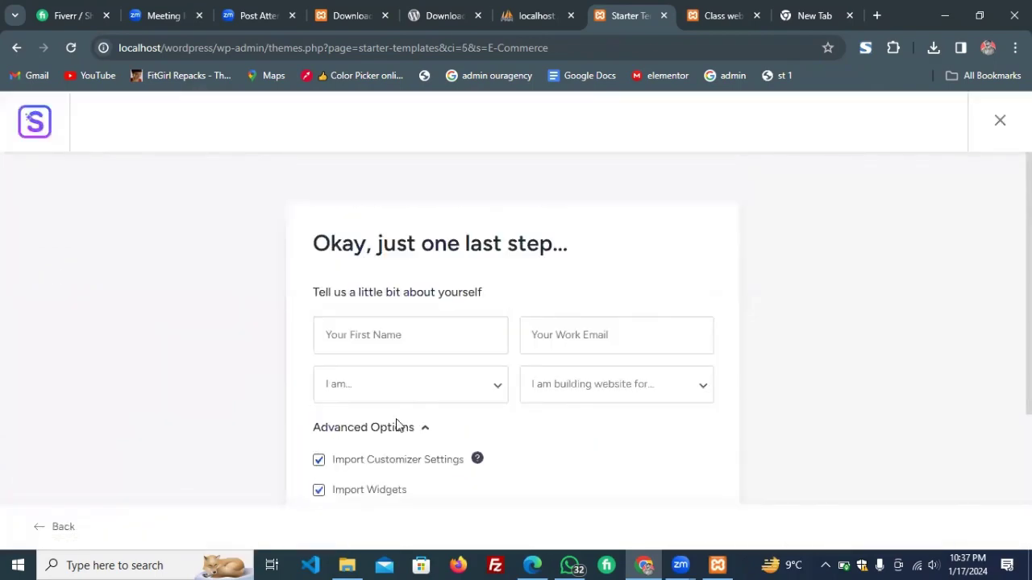
# Toggle Share Non-Sensitive Data and submit the form to start building the website.
pyautogui.scroll(-3, 396, 425)
pyautogui.scroll(1, 473, 225)
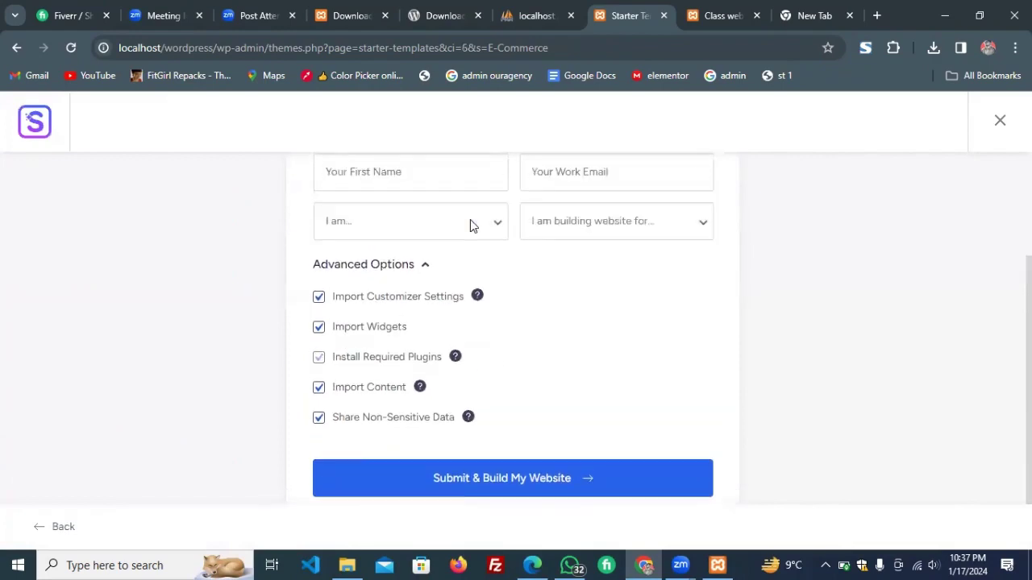
pyautogui.scroll(1, 471, 223)
pyautogui.scroll(-1, 472, 226)
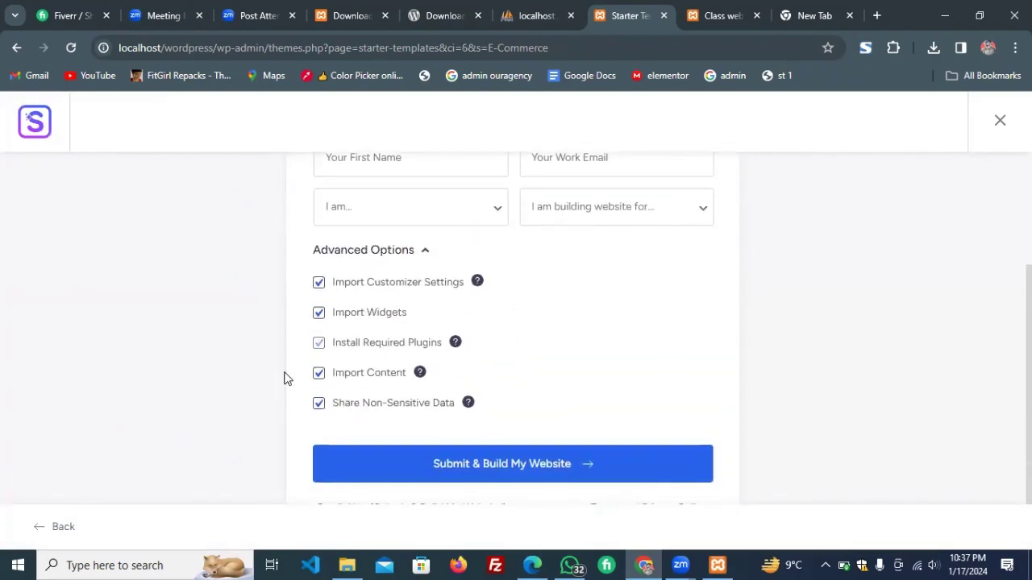
pyautogui.click(320, 402)
pyautogui.click(484, 465)
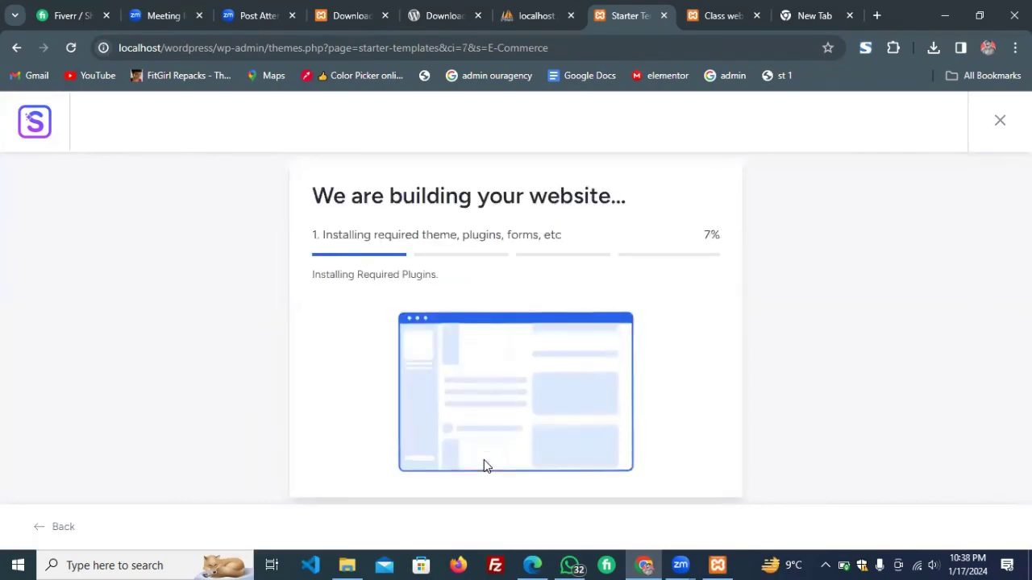